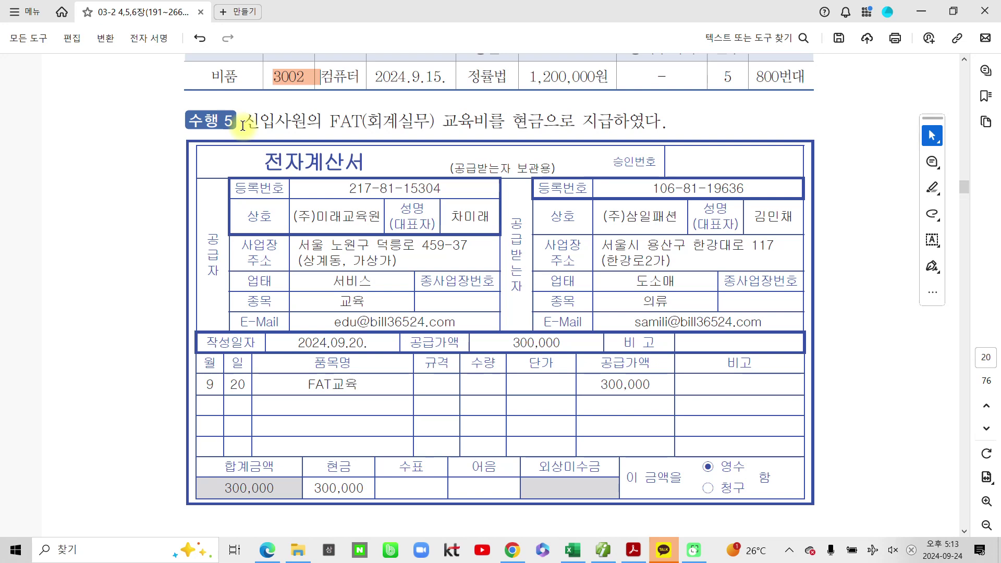
Step: Highlight the phrase 신입사원의 FAT(회계실무) 교육비를 and the form title 전자계산서 in the 수행 5 exercise
drag(243, 125, 504, 122)
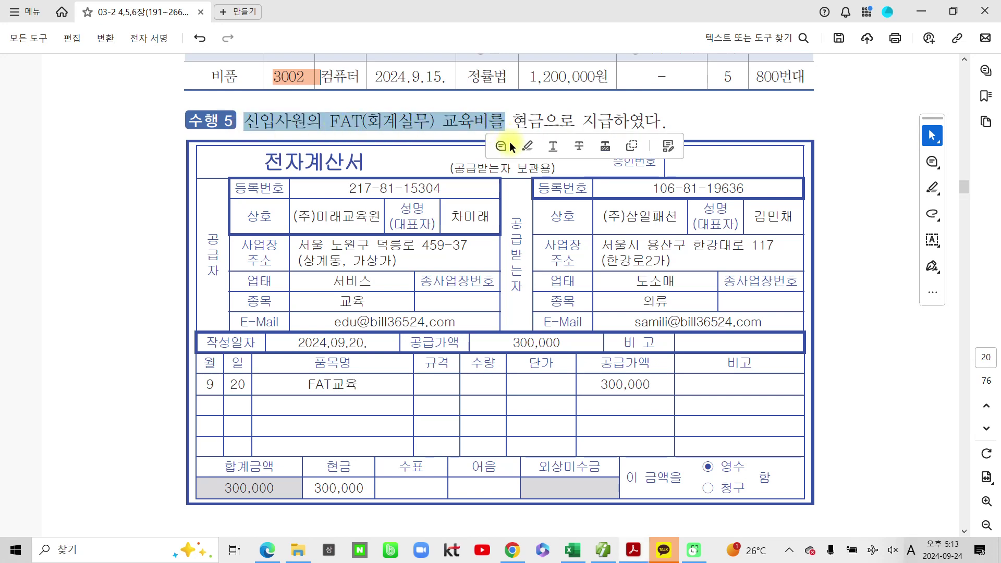
click(526, 147)
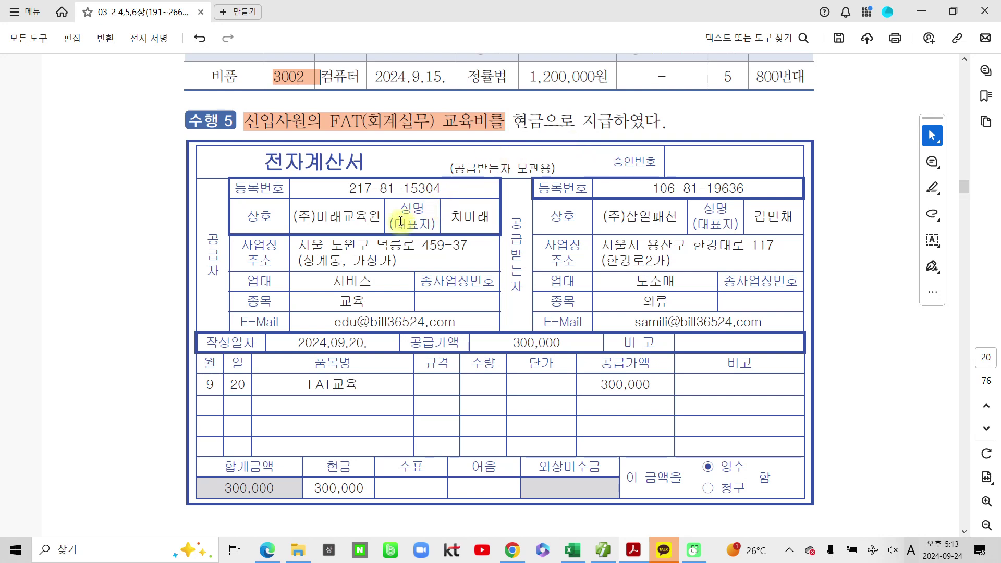
drag(265, 162, 370, 162)
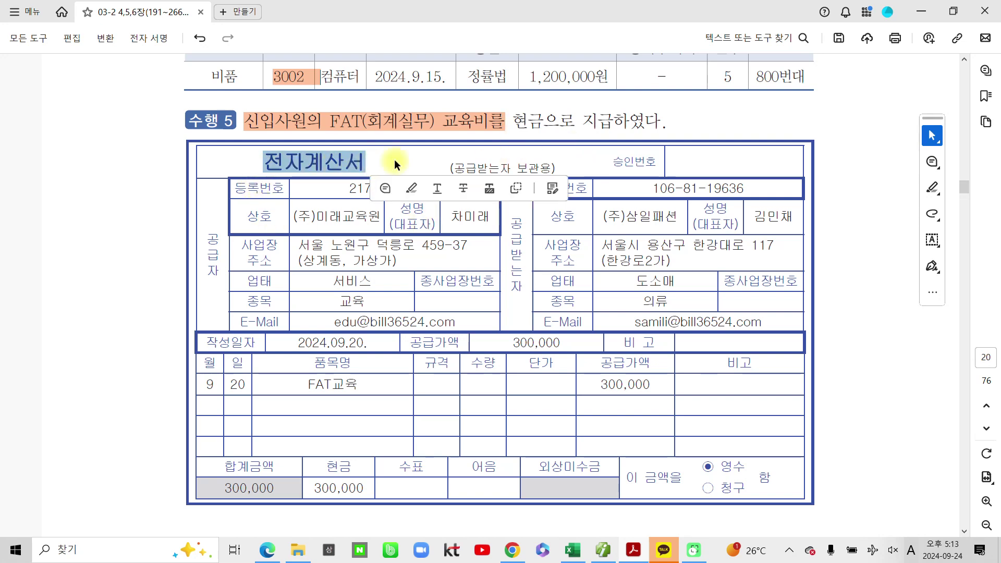
click(414, 186)
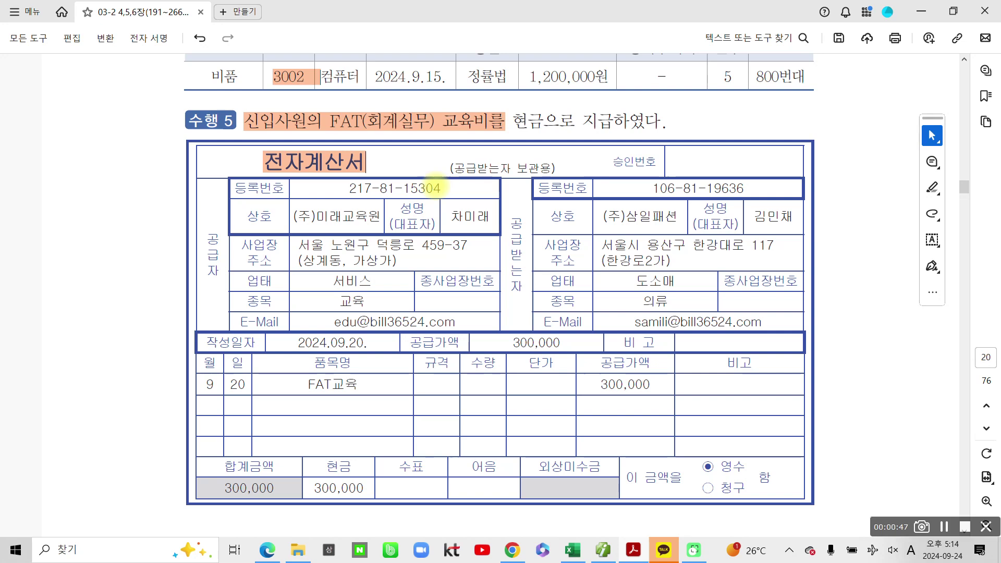
Step: Examine the 수행 5 invoice for its document type, supplier, education expense, supply amount, cash payment and matching purchase type code
mouse_move(314, 136)
mouse_down()
mouse_move(338, 181)
mouse_move(309, 138)
mouse_up()
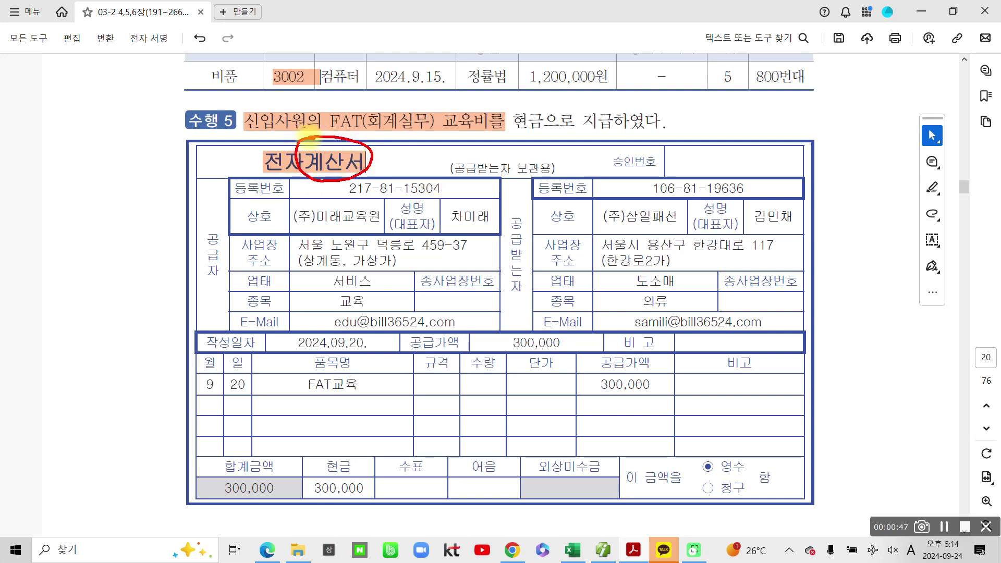
mouse_move(292, 229)
mouse_down()
mouse_move(303, 206)
mouse_move(390, 224)
mouse_move(292, 244)
mouse_up()
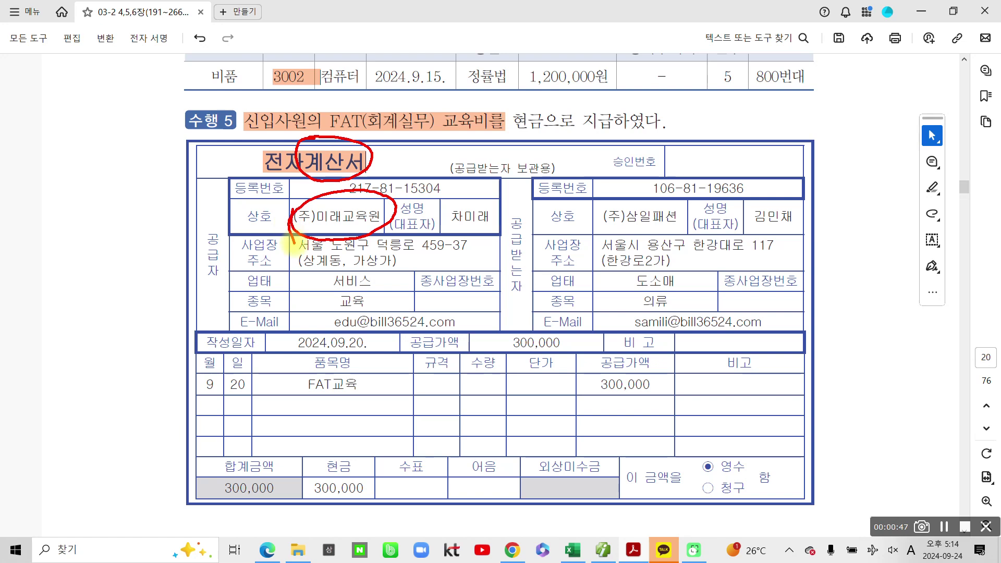
mouse_move(422, 143)
mouse_down()
mouse_move(469, 99)
mouse_move(386, 151)
mouse_up()
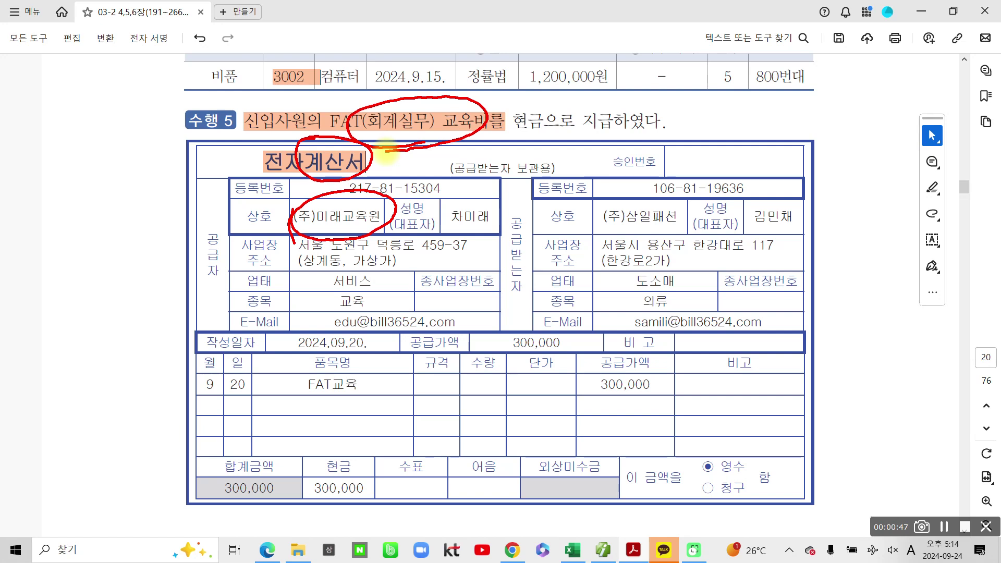
mouse_move(581, 398)
mouse_down()
mouse_move(659, 361)
mouse_move(570, 389)
mouse_move(575, 406)
mouse_up()
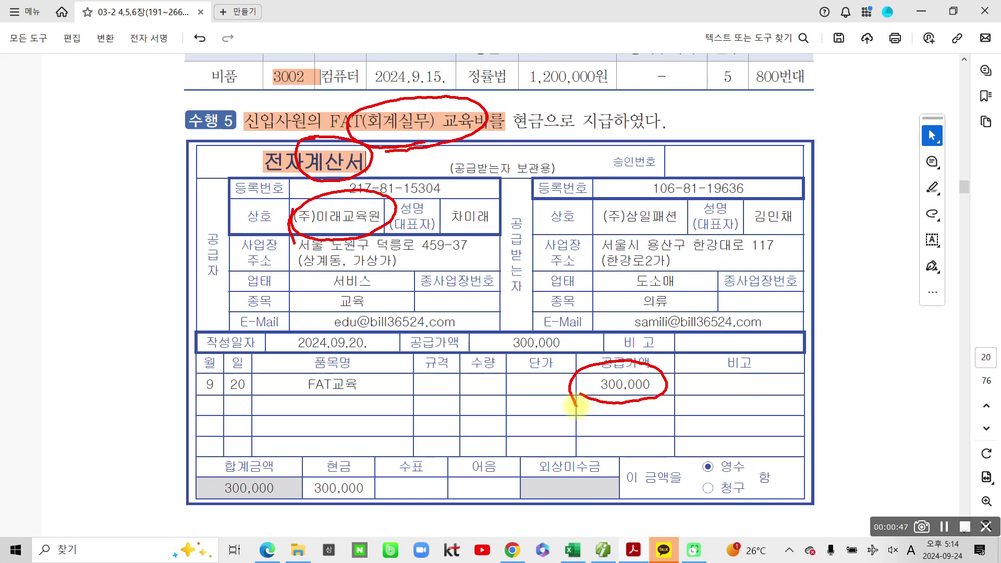
mouse_move(333, 518)
mouse_down()
mouse_move(372, 490)
mouse_move(360, 527)
mouse_up()
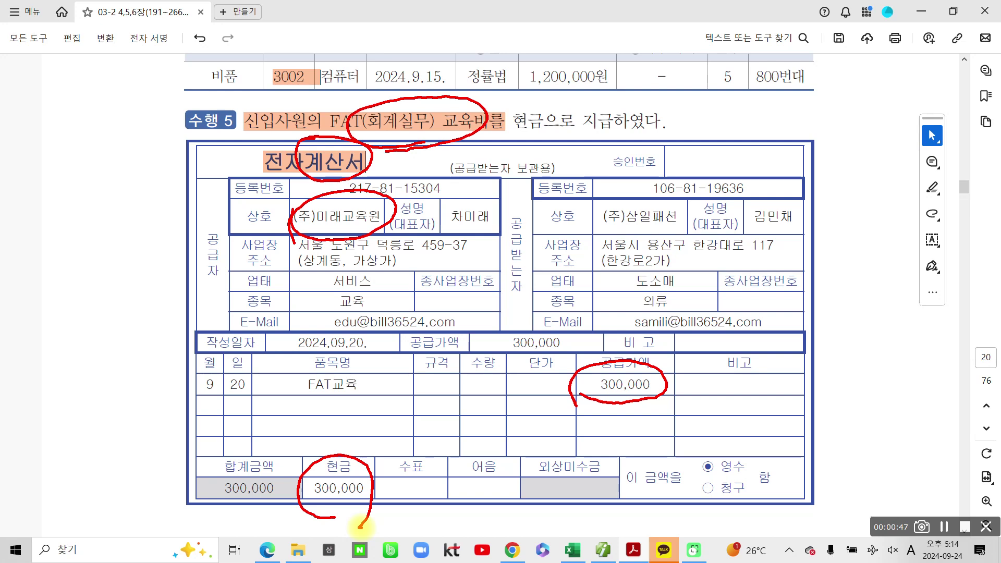
mouse_move(333, 185)
mouse_down()
mouse_move(281, 161)
mouse_move(344, 188)
mouse_up()
drag(99, 173, 79, 248)
mouse_move(84, 208)
mouse_down()
mouse_move(109, 197)
mouse_move(143, 211)
mouse_move(120, 253)
mouse_up()
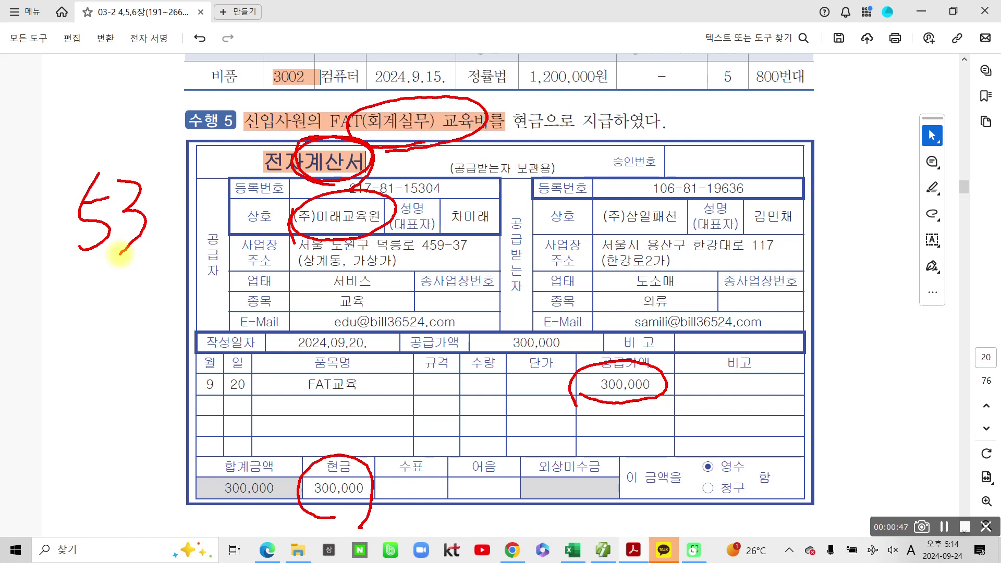
mouse_move(238, 315)
mouse_down()
mouse_move(307, 372)
mouse_move(365, 308)
mouse_move(201, 346)
mouse_up()
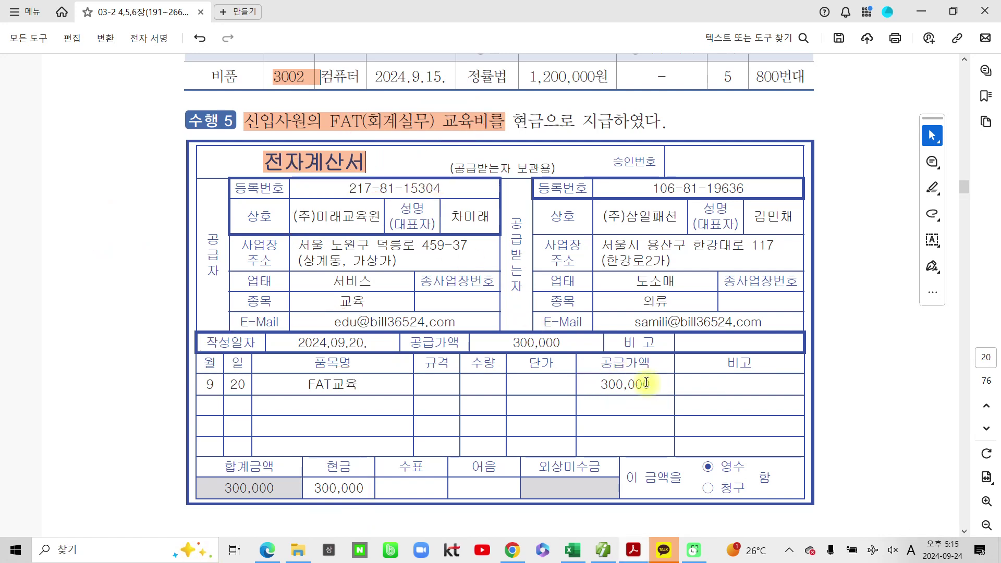
Step: Switch to the accounting program, close 고정자산등록 and bring up 매입매출전표입력
click(600, 554)
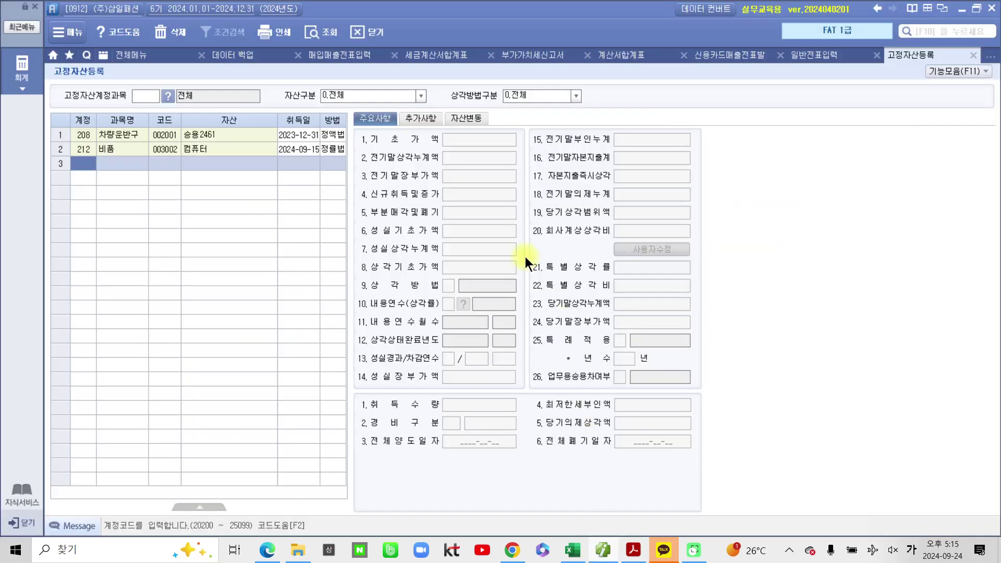
click(972, 55)
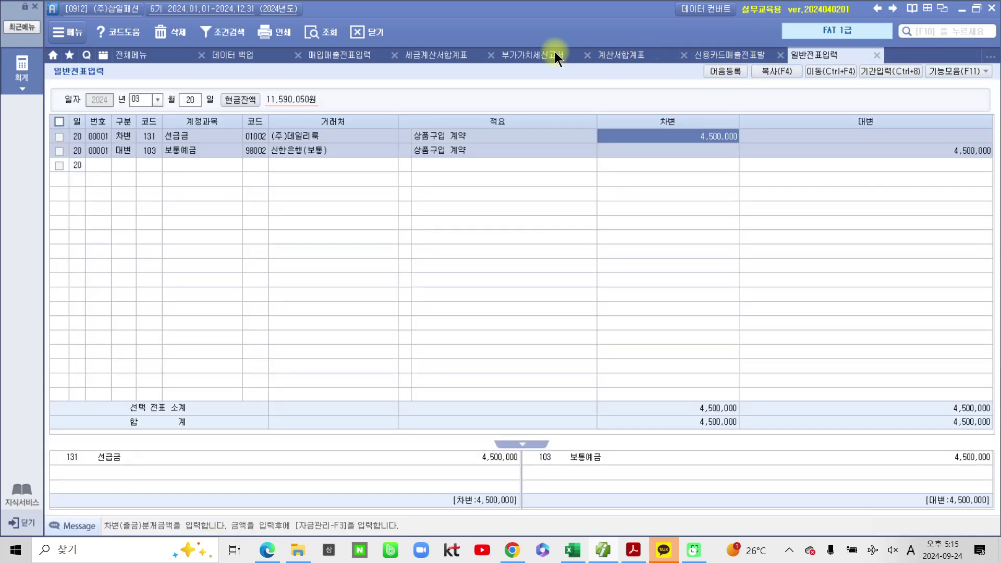
click(332, 58)
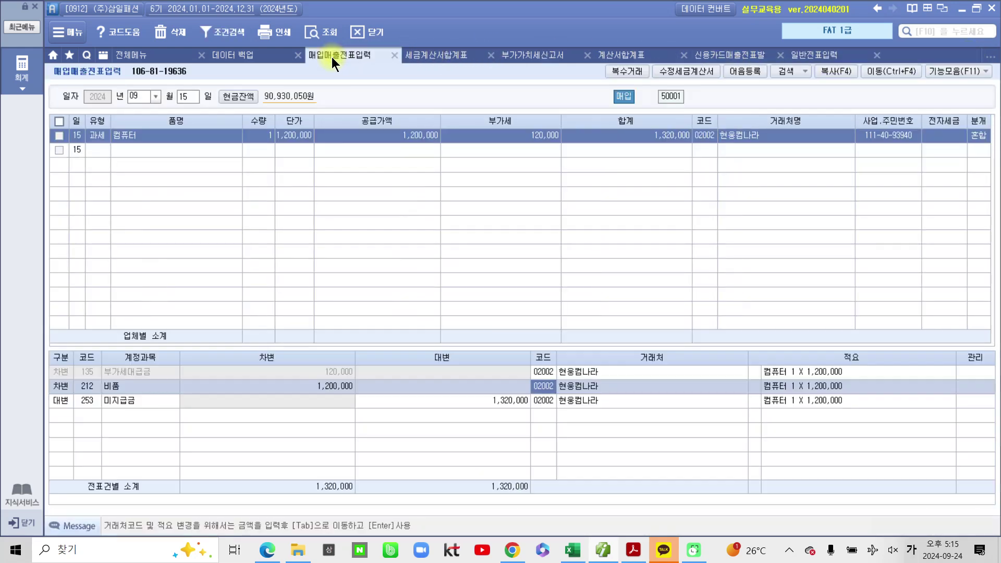
Step: Set the voucher day to 20 for September and start an entry with type 53 (면세)
click(183, 96)
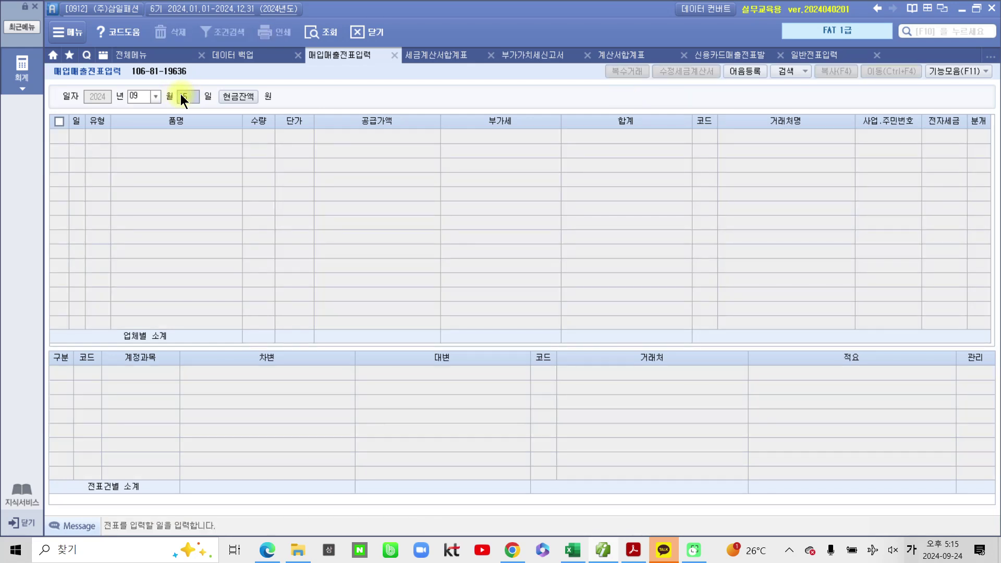
text(20)
key(Return)
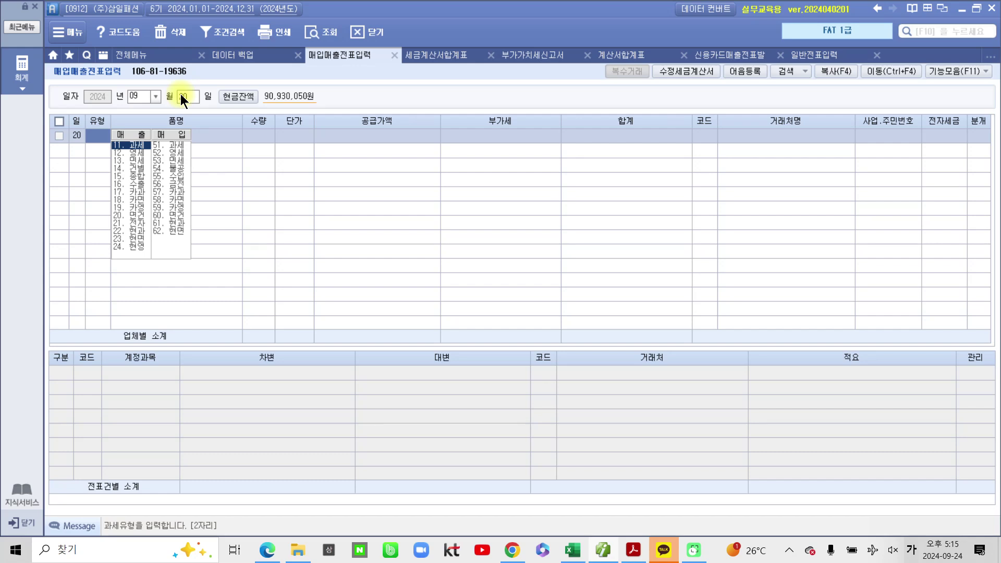
text(53)
key(Return)
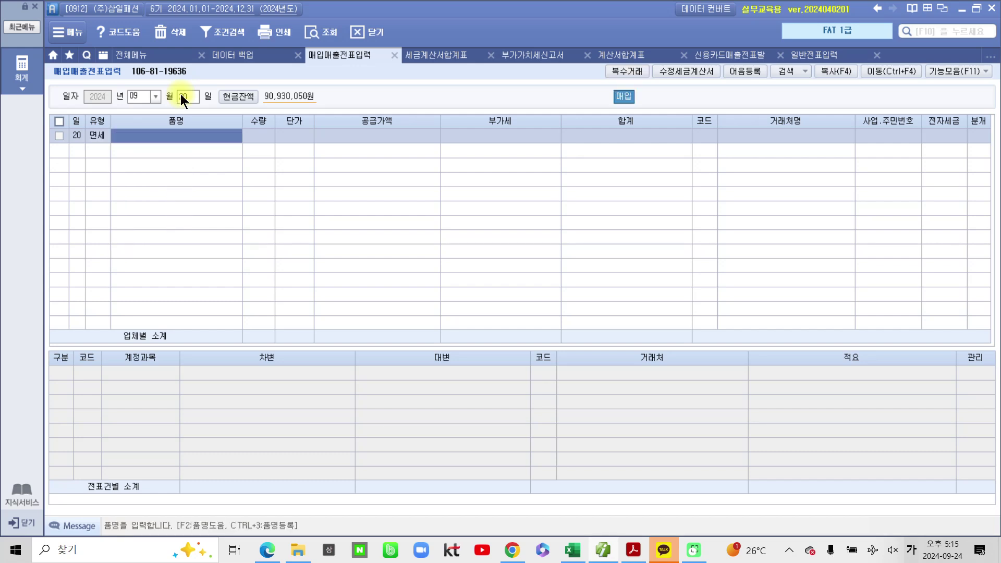
drag(91, 155, 109, 167)
mouse_move(623, 73)
mouse_down()
mouse_move(639, 124)
mouse_move(558, 86)
mouse_move(543, 92)
mouse_up()
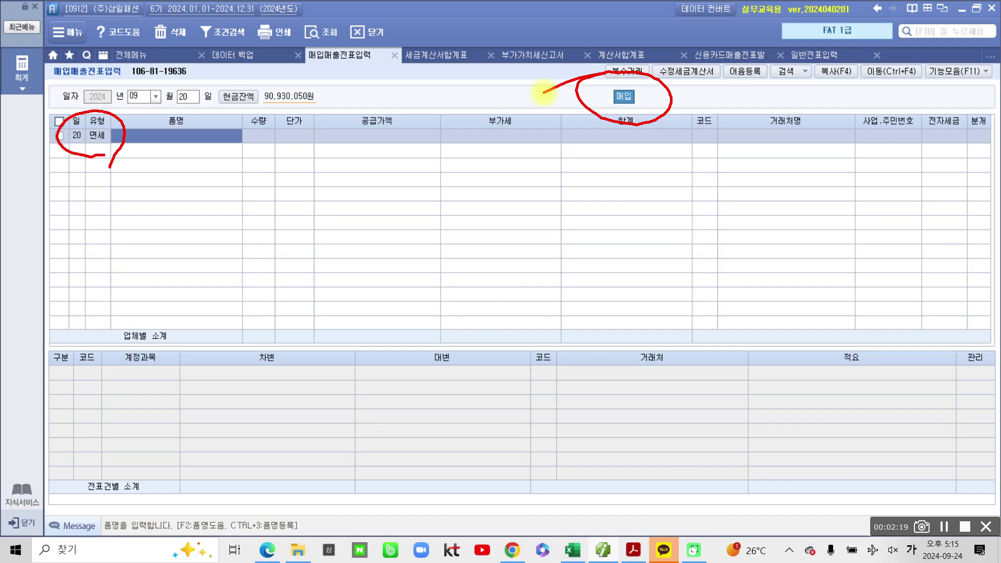
key(Escape)
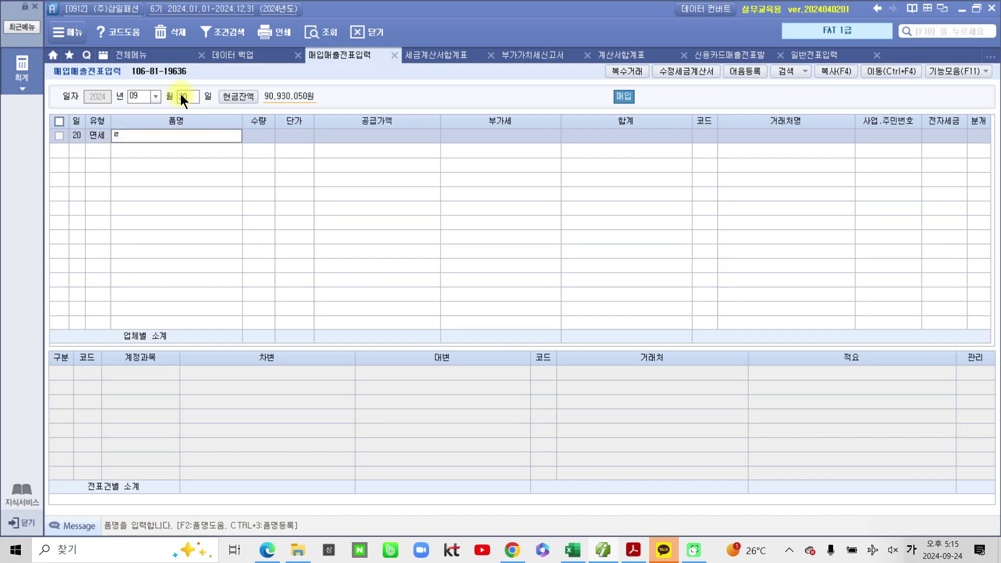
Step: Enter FAT교육 as the item name (품명) of the tax-exempt purchase entry
text(ㅅ)
key(BackSpace)
text(FAT)
key(Hangul)
text(ㅍ육)
key(Return)
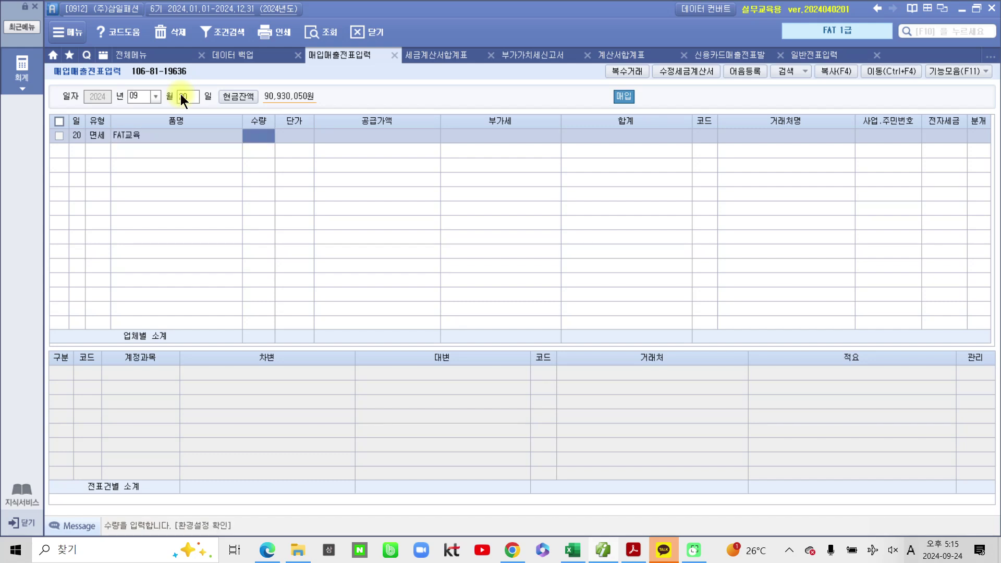
Step: Leave the quantity and unit price empty and set the supply amount (공급가액) to 300,000
key(Return)
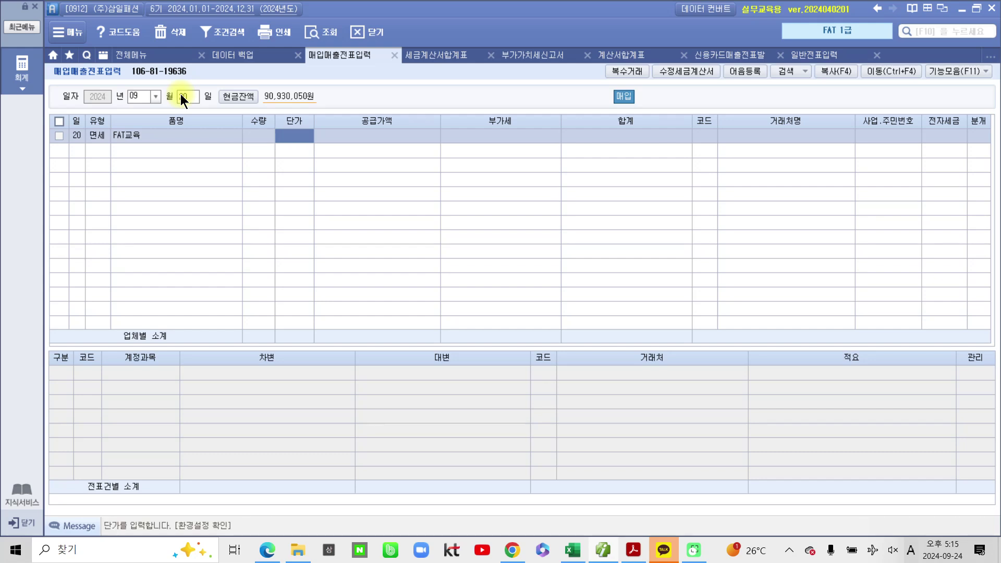
key(Return)
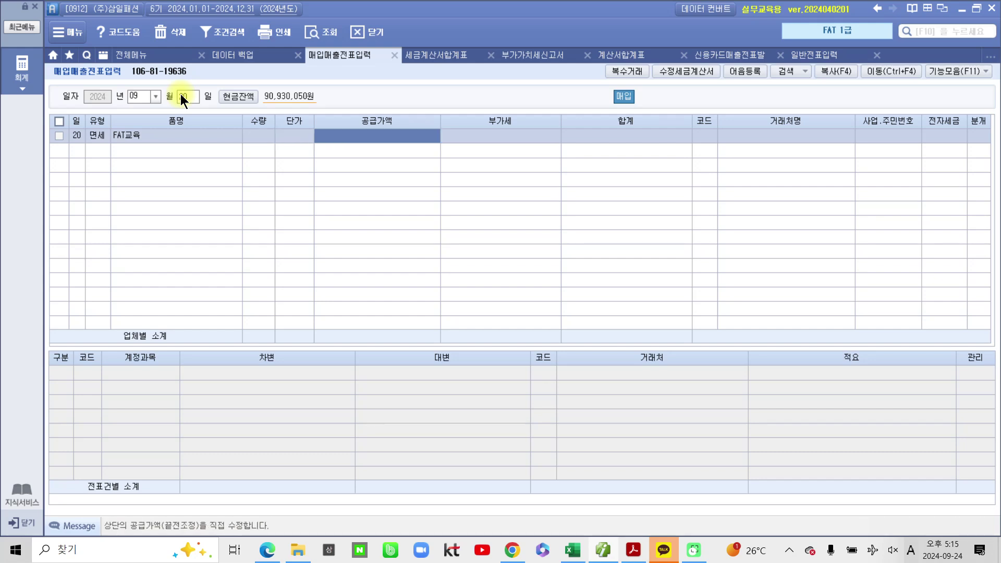
text(300,000)
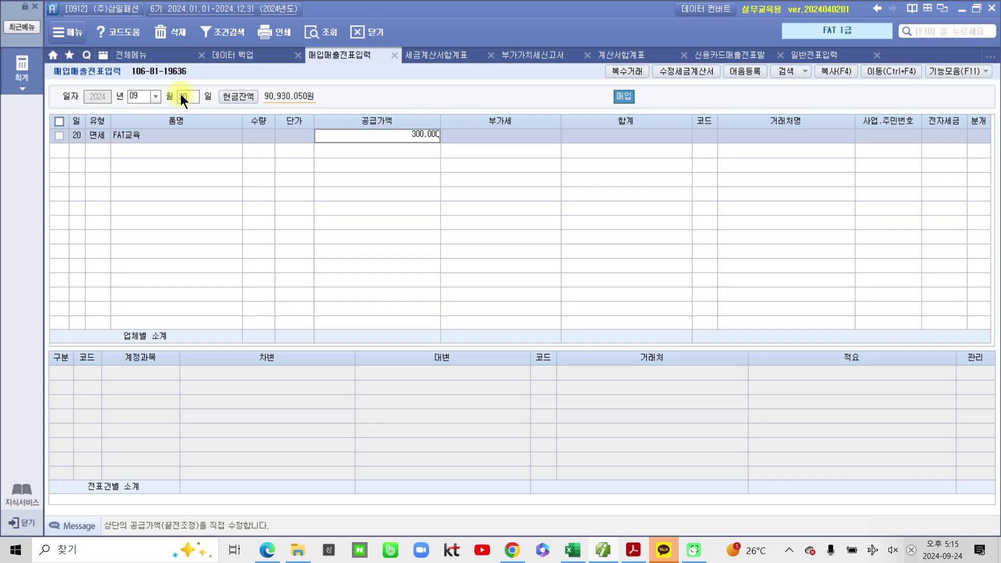
key(Return)
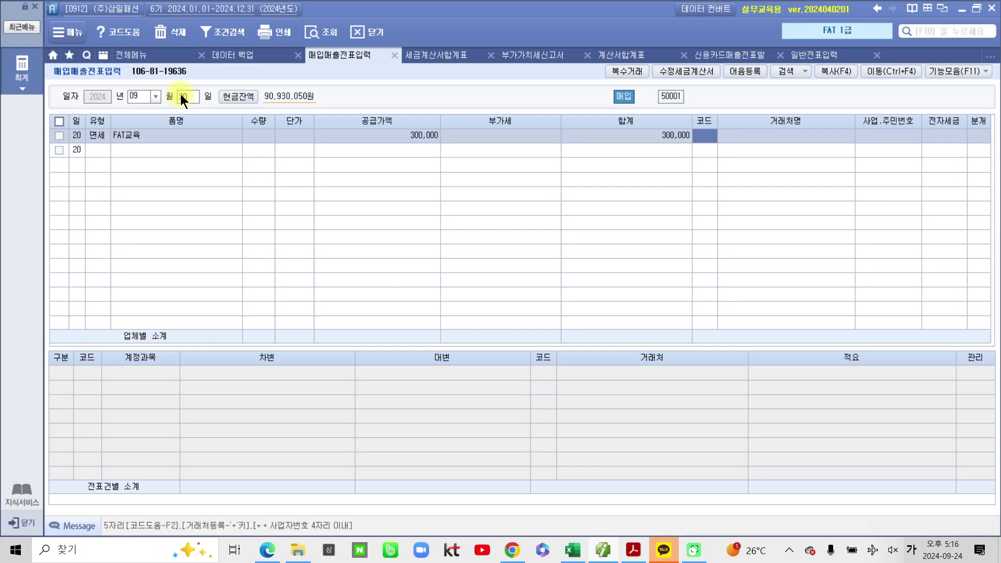
Step: Look up the trading partner with 미래 and assign (주)미래교육원 to the entry
text(미래)
key(Return)
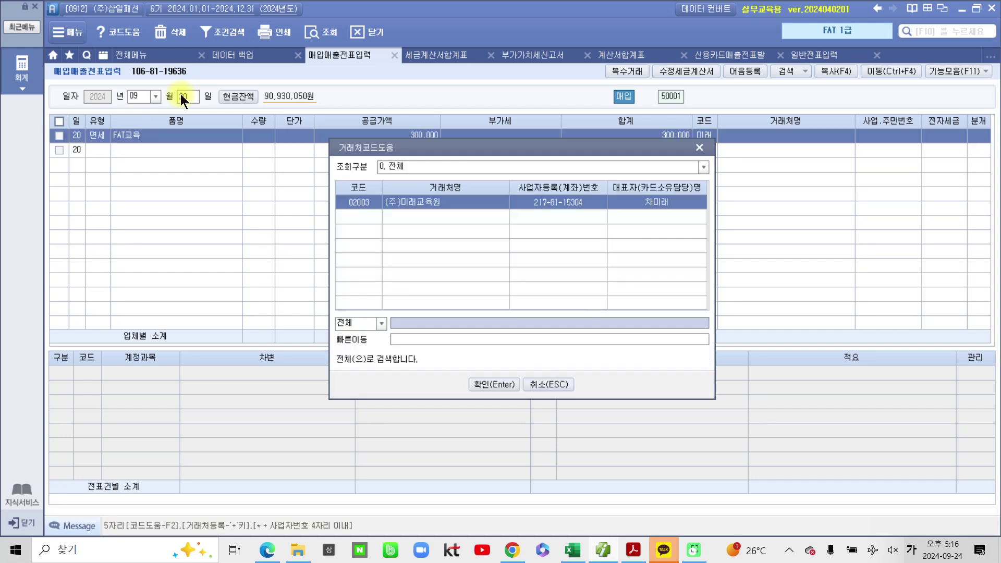
key(Return)
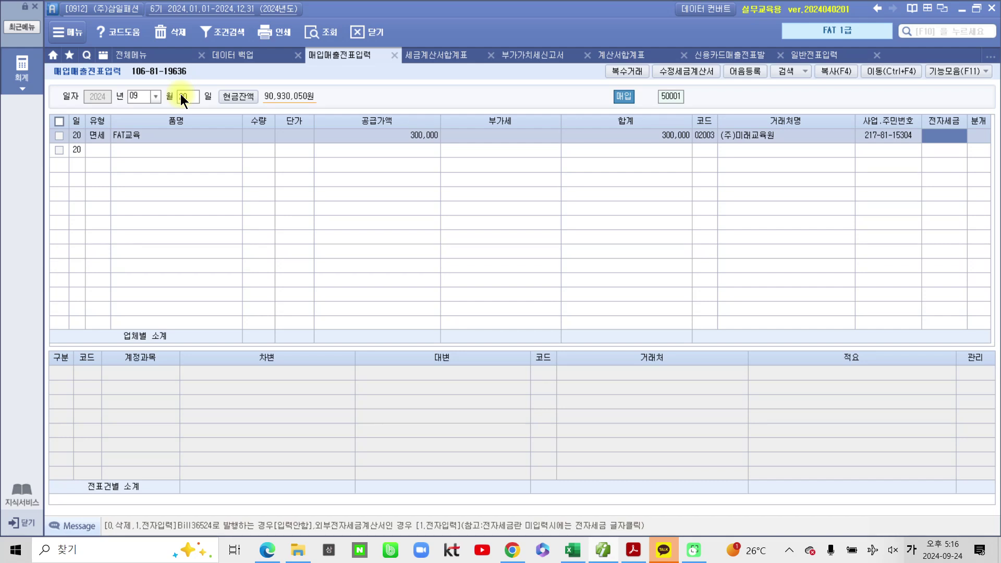
Step: Mark the entry as 전자입력 (1) and set its journal type to 현금 (1)
text(1)
key(Return)
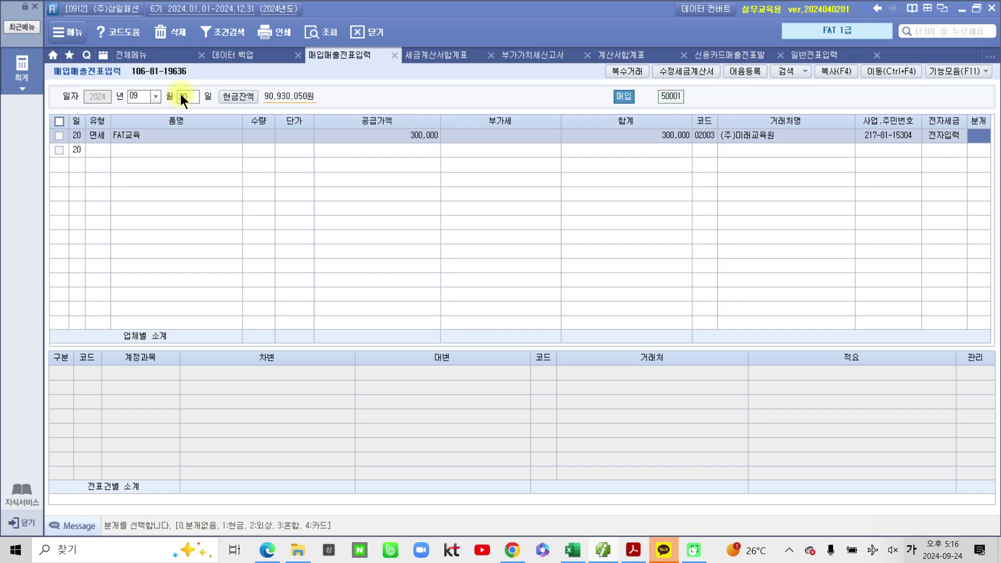
text(1)
key(Return)
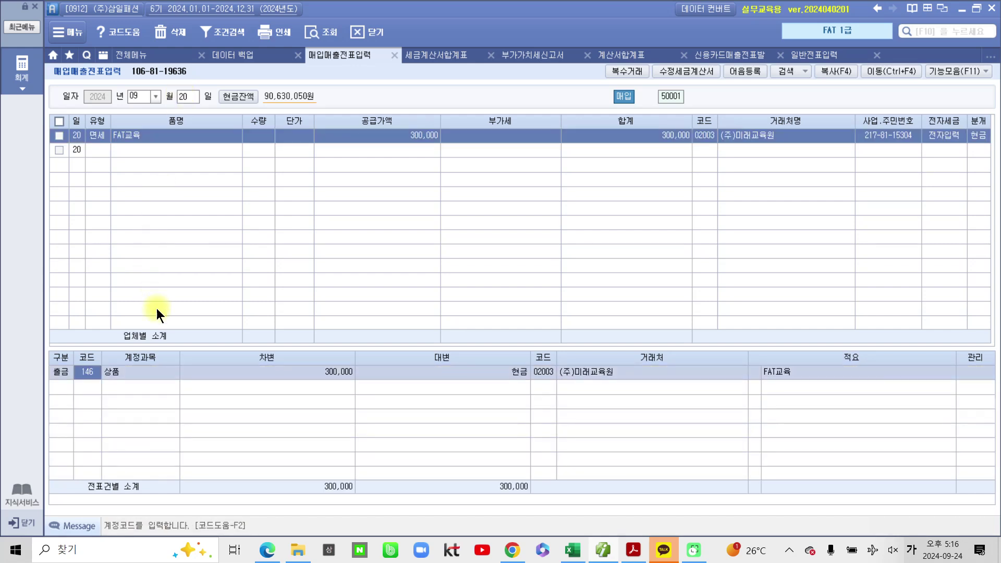
Step: Examine the journal line's 출금 type, credit side and 상품 account against the item name FAT교육
key(ctrl+2)
drag(47, 362, 78, 388)
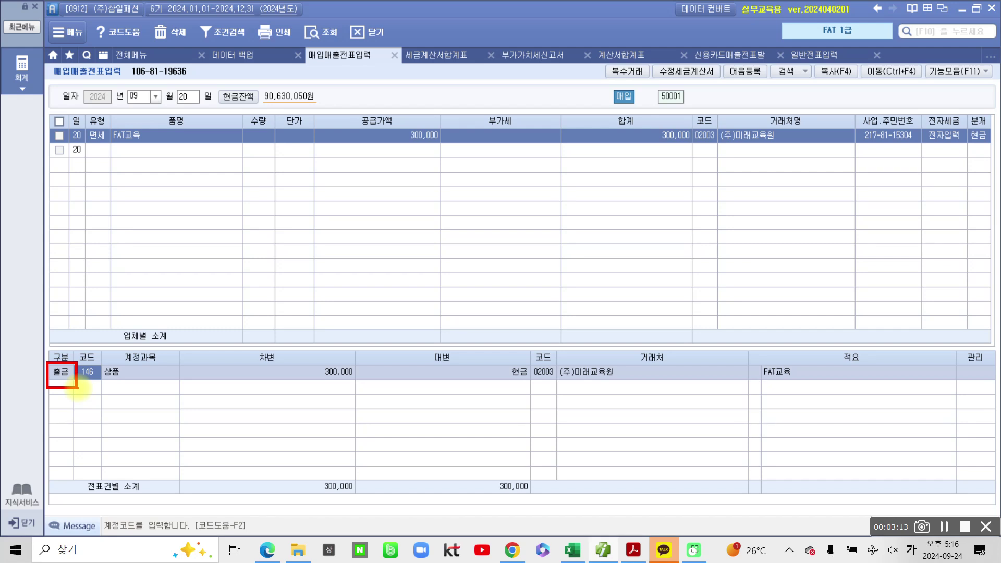
mouse_move(492, 505)
mouse_down()
mouse_move(438, 330)
mouse_move(558, 431)
mouse_move(510, 519)
mouse_up()
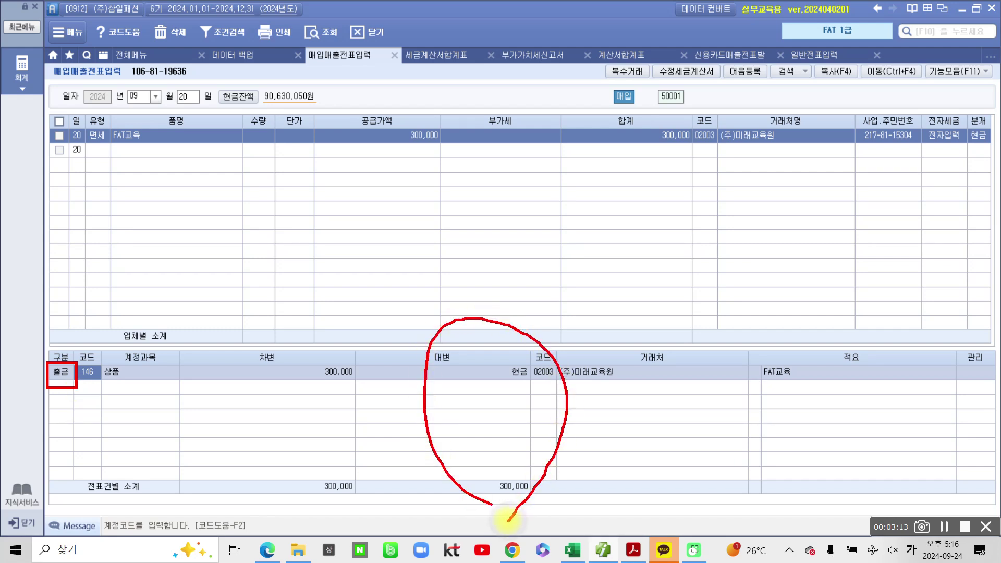
mouse_move(112, 392)
mouse_down()
mouse_move(91, 351)
mouse_move(120, 390)
mouse_up()
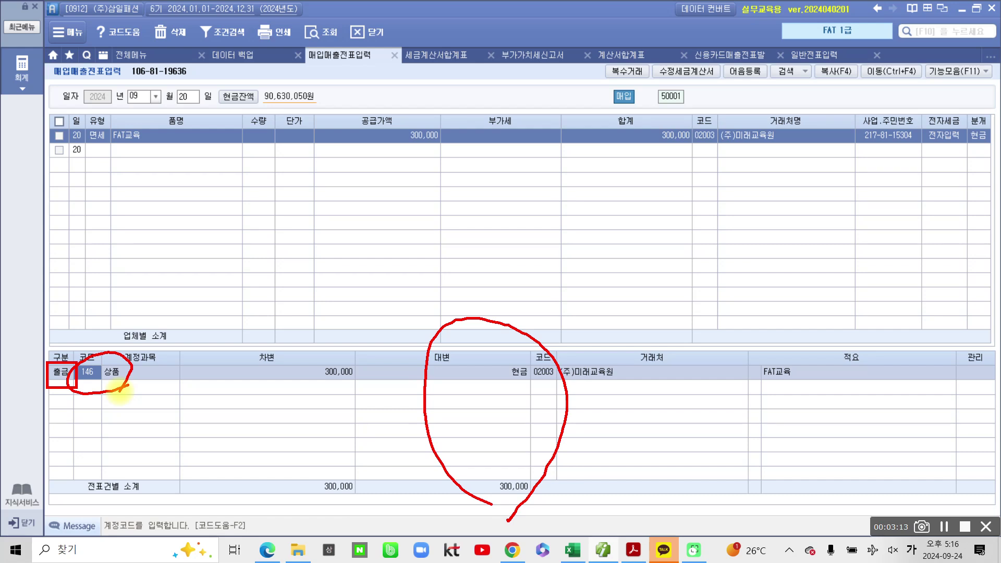
mouse_move(133, 185)
mouse_down()
mouse_move(107, 174)
mouse_move(156, 163)
mouse_move(149, 177)
mouse_up()
mouse_move(138, 183)
mouse_down()
mouse_move(107, 261)
mouse_move(94, 358)
mouse_up()
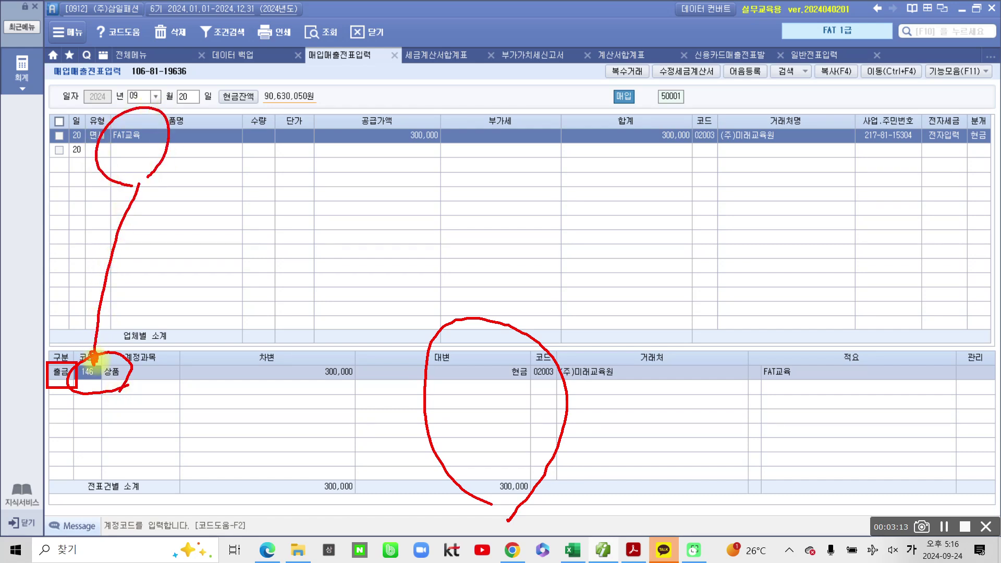
drag(86, 165, 211, 173)
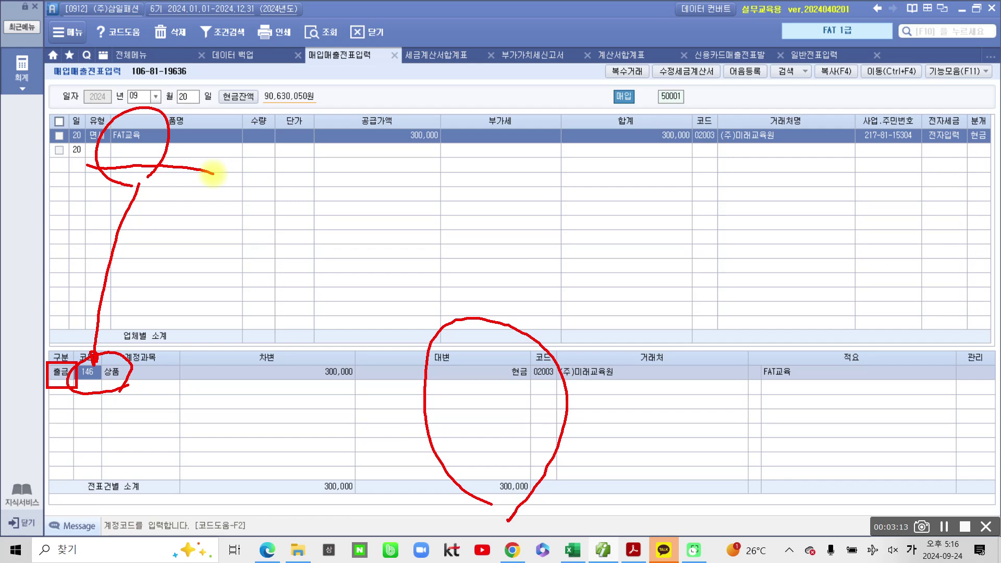
key(Escape)
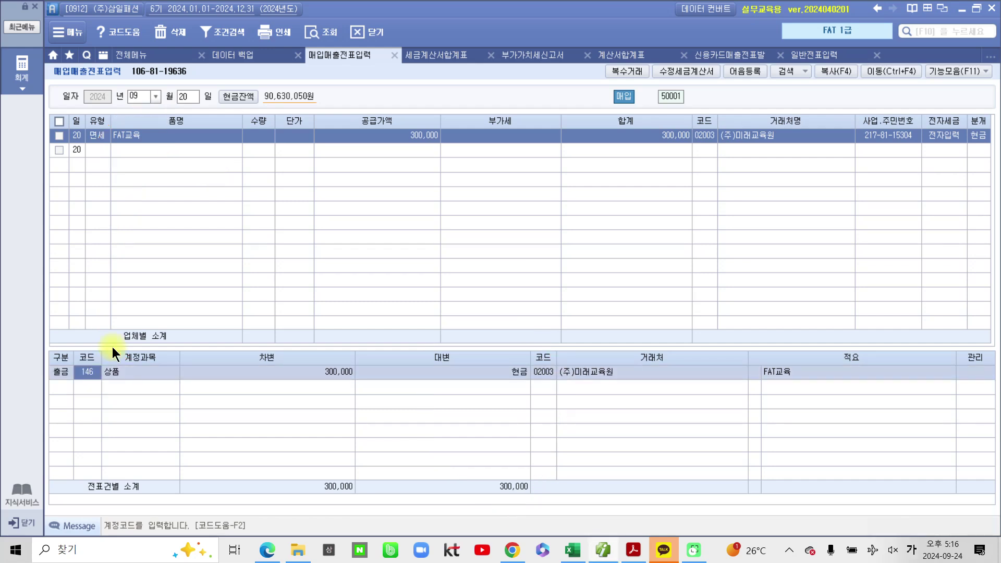
Step: Look up accounts with 교육 and set the journal line's account to 825 교육훈련비
key(BackSpace)
text(교육)
key(Return)
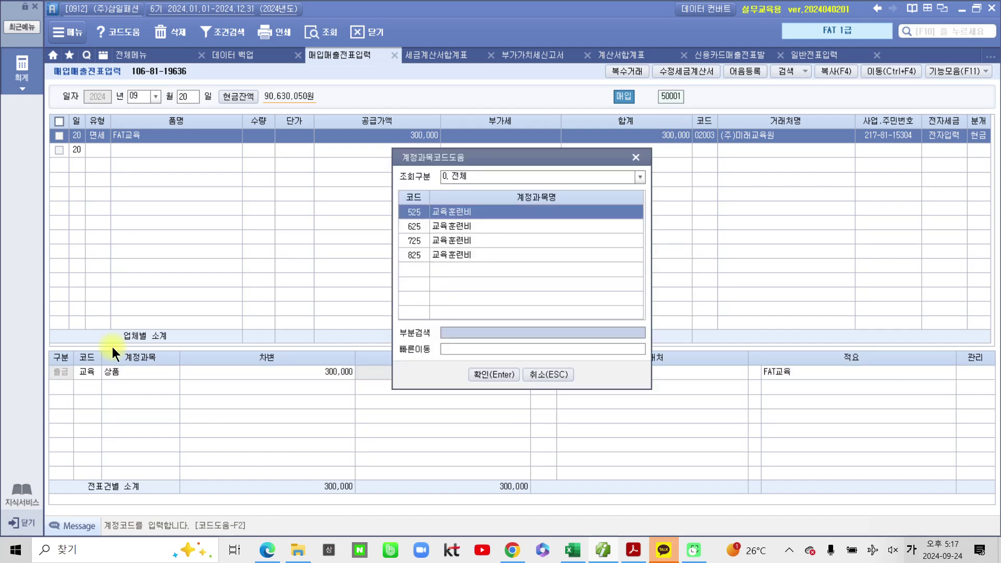
key(Down)
key(Down)
key(Down)
key(Return)
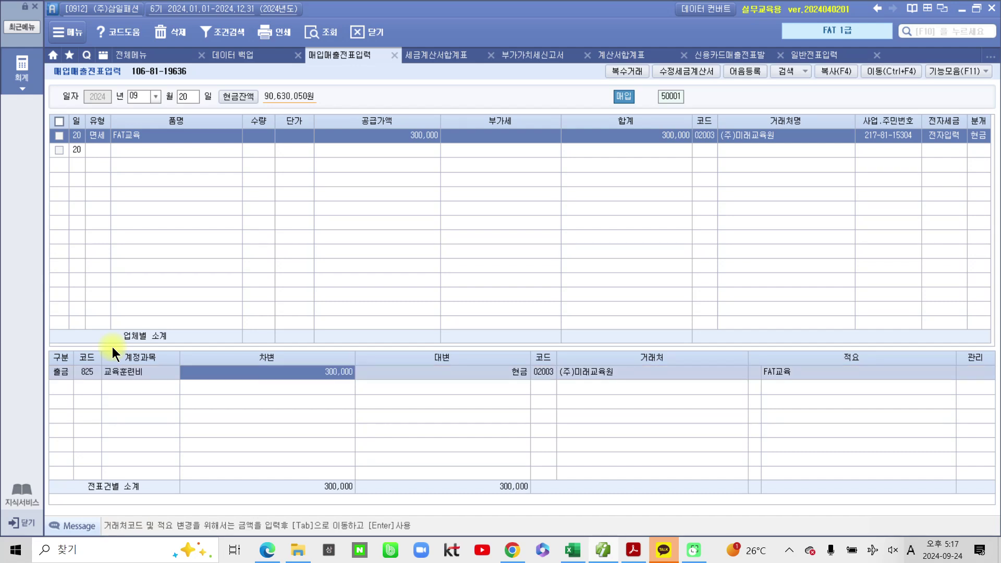
Step: Examine the journal line's debit and credit accounts against the entry's 면세 type, supply amount and VAT fields
mouse_move(130, 342)
mouse_down()
mouse_move(117, 399)
mouse_move(349, 373)
mouse_move(102, 357)
mouse_move(109, 364)
mouse_up()
mouse_move(508, 346)
mouse_down()
mouse_move(443, 359)
mouse_move(568, 391)
mouse_move(477, 340)
mouse_up()
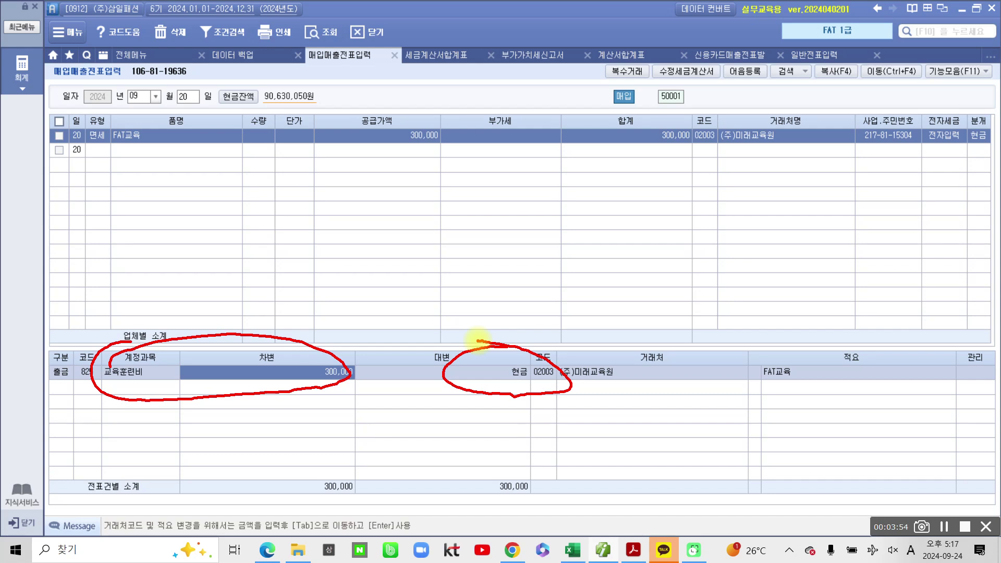
mouse_move(75, 108)
mouse_down()
mouse_move(63, 146)
mouse_move(112, 109)
mouse_move(79, 111)
mouse_up()
mouse_move(83, 190)
mouse_down()
mouse_move(59, 235)
mouse_move(111, 206)
mouse_move(106, 241)
mouse_up()
mouse_move(490, 162)
mouse_down()
mouse_move(547, 180)
mouse_move(493, 117)
mouse_move(488, 159)
mouse_up()
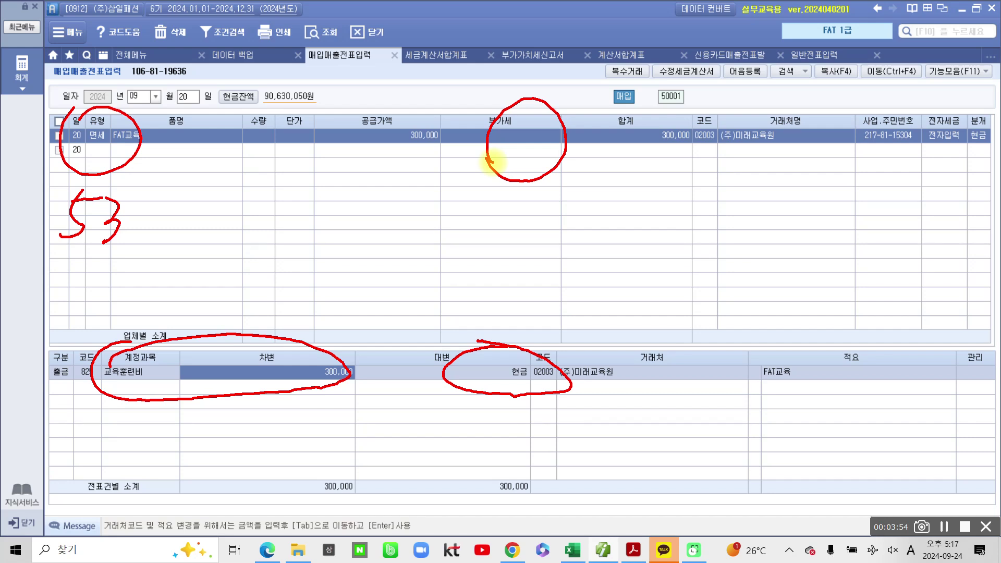
drag(434, 161, 443, 147)
mouse_move(416, 188)
mouse_down()
mouse_move(289, 346)
mouse_move(307, 356)
mouse_move(295, 334)
mouse_up()
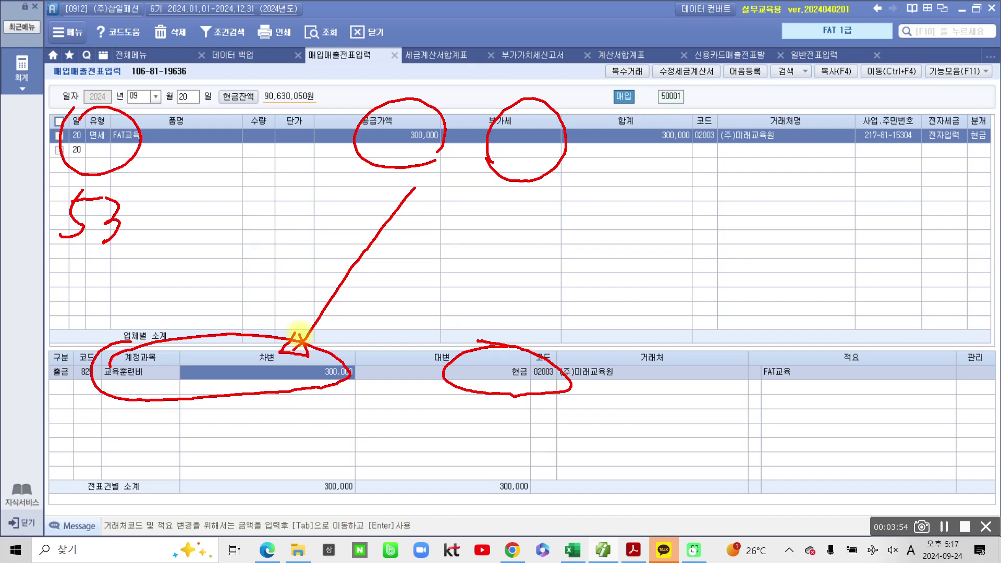
mouse_move(109, 395)
mouse_down()
mouse_move(161, 382)
mouse_move(78, 373)
mouse_move(101, 393)
mouse_up()
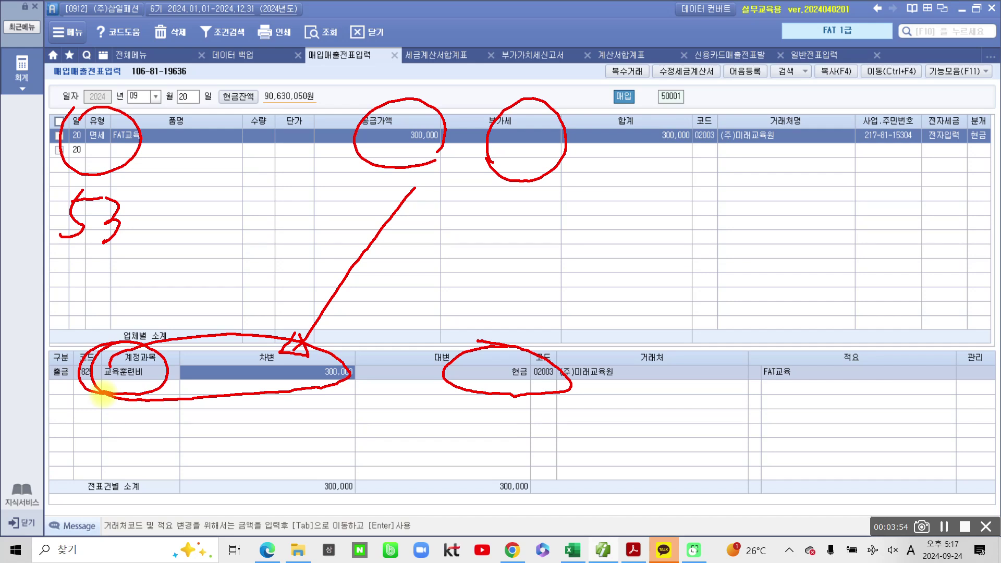
mouse_move(102, 396)
mouse_down()
mouse_move(146, 347)
mouse_move(146, 428)
mouse_up()
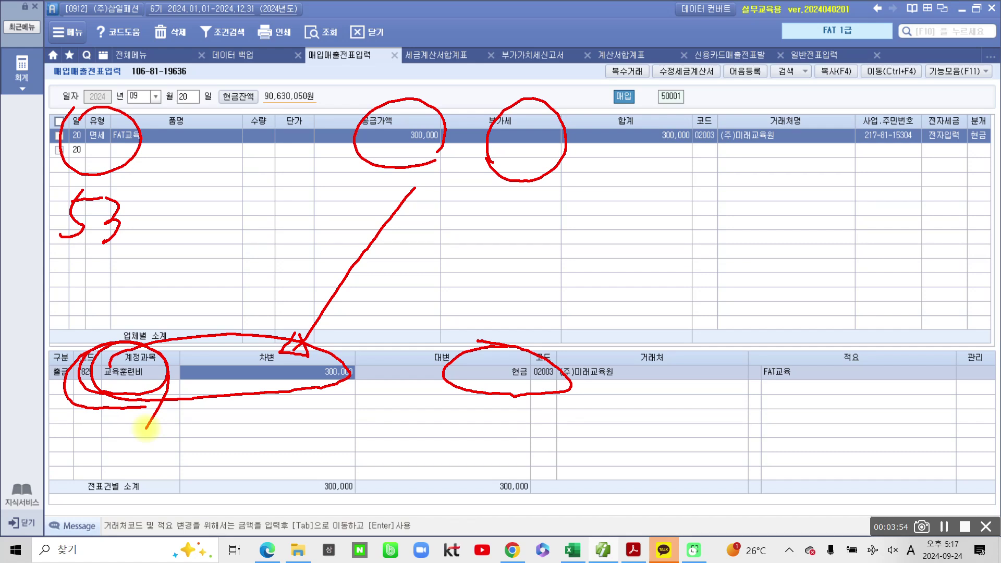
drag(56, 397, 181, 392)
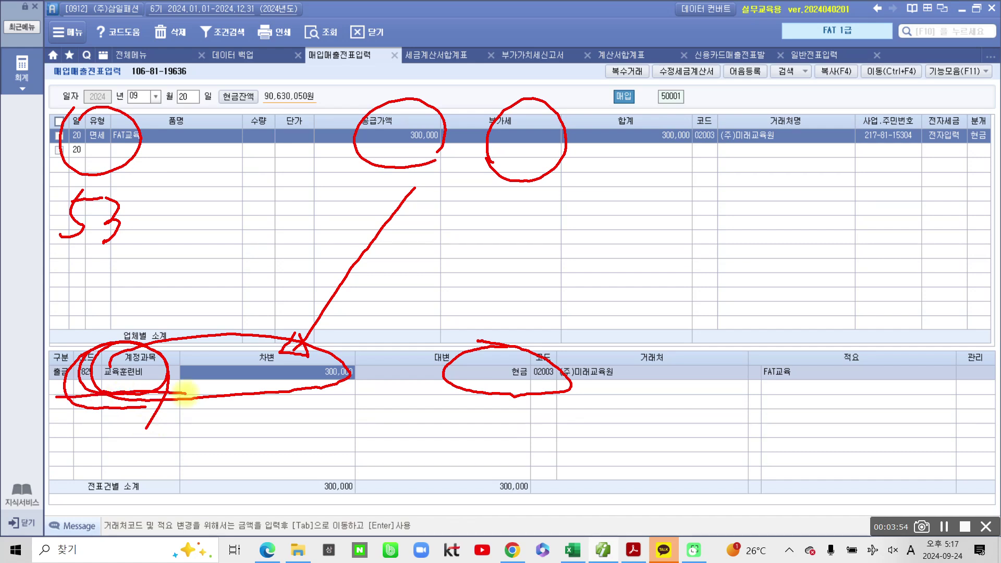
key(Escape)
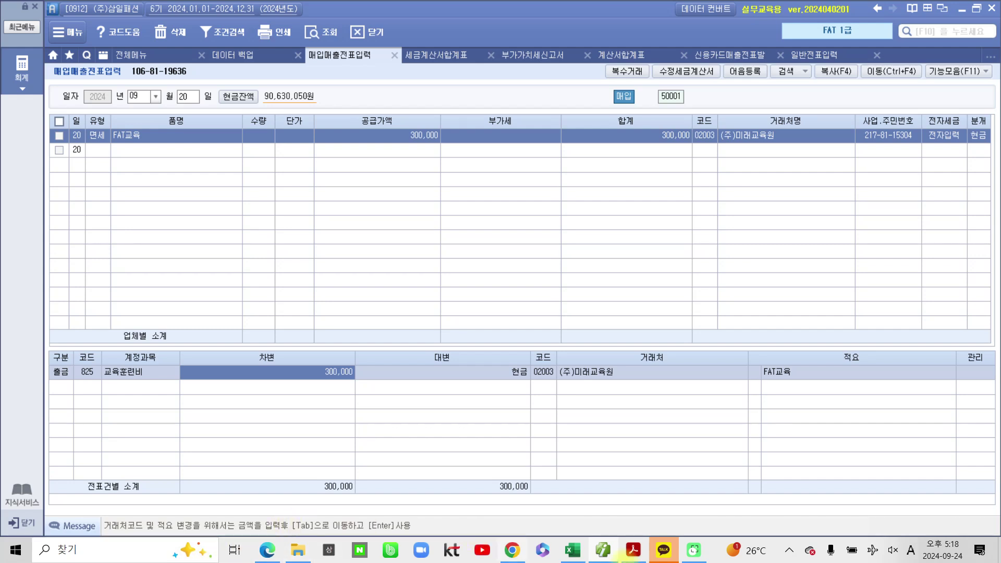
Step: Switch to the textbook PDF in Adobe Acrobat and view the 공제받지 못할 매입세액 box on page 21
click(596, 551)
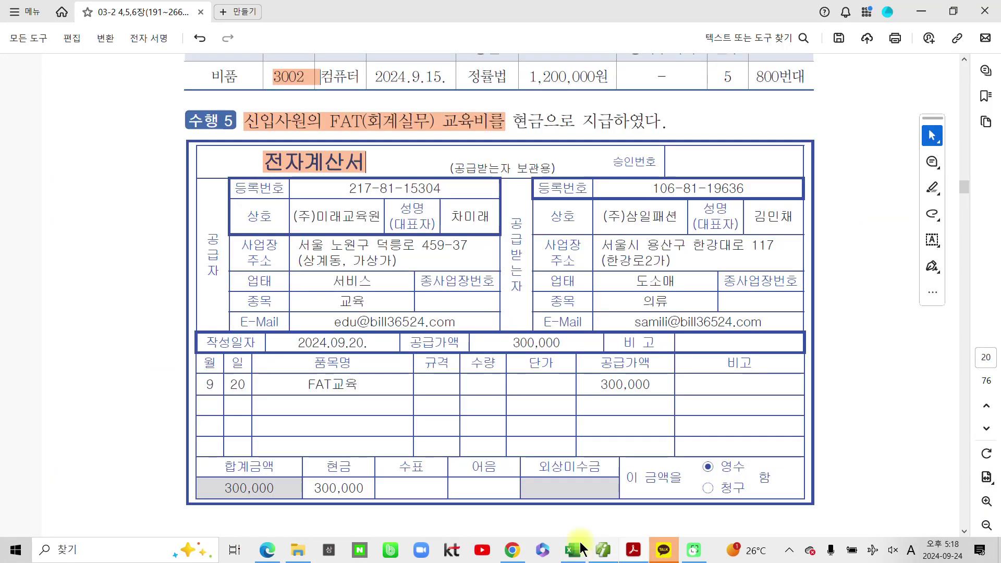
scroll(452, 375, down, 12)
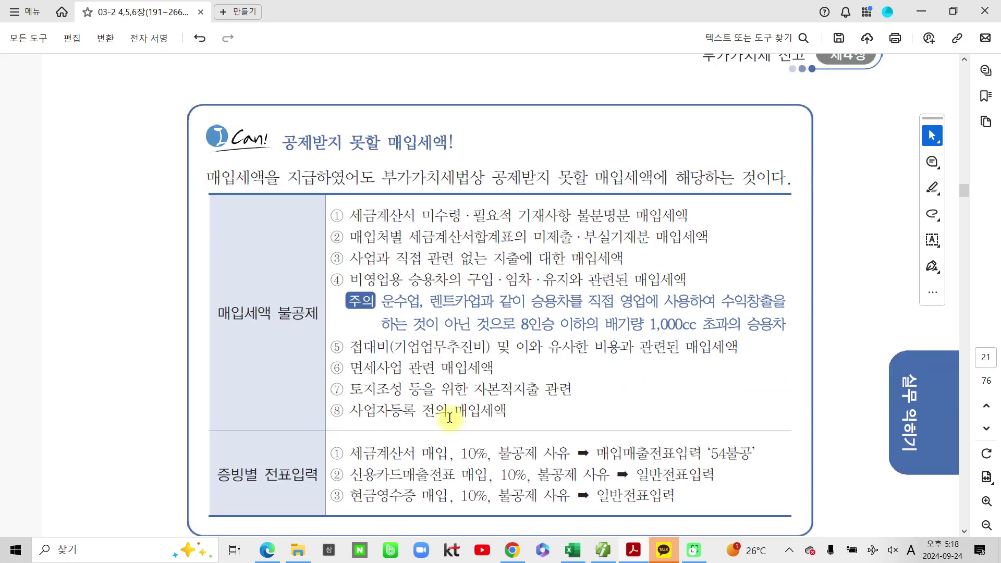
mouse_move(279, 128)
mouse_down()
mouse_move(347, 166)
mouse_move(474, 118)
mouse_move(275, 130)
mouse_up()
mouse_move(182, 202)
mouse_down()
mouse_move(158, 309)
mouse_move(174, 496)
mouse_move(188, 533)
mouse_up()
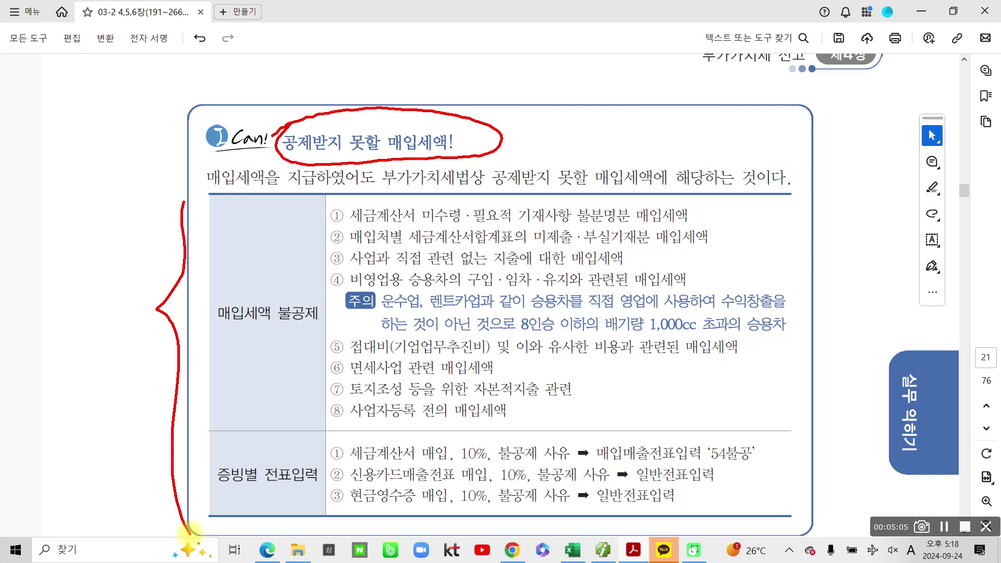
drag(200, 332, 311, 327)
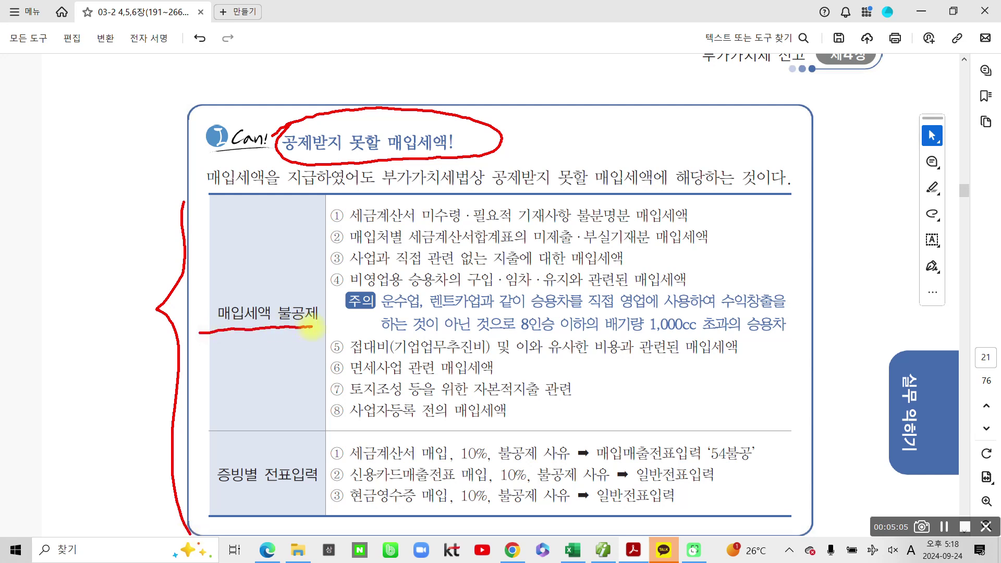
mouse_move(319, 203)
mouse_down()
mouse_move(312, 249)
mouse_move(344, 432)
mouse_up()
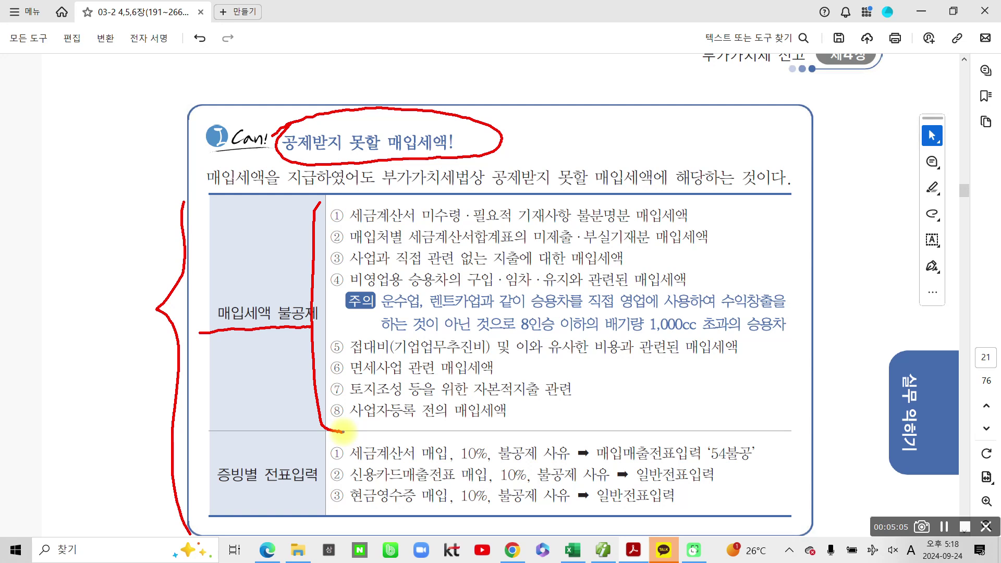
Step: Examine items ③ to ⑦ in the 매입세액 불공제 list, from 사업과 직접 관련 없는 지출 to 토지조성 관련
mouse_move(343, 255)
mouse_down()
mouse_move(326, 250)
mouse_move(338, 263)
mouse_up()
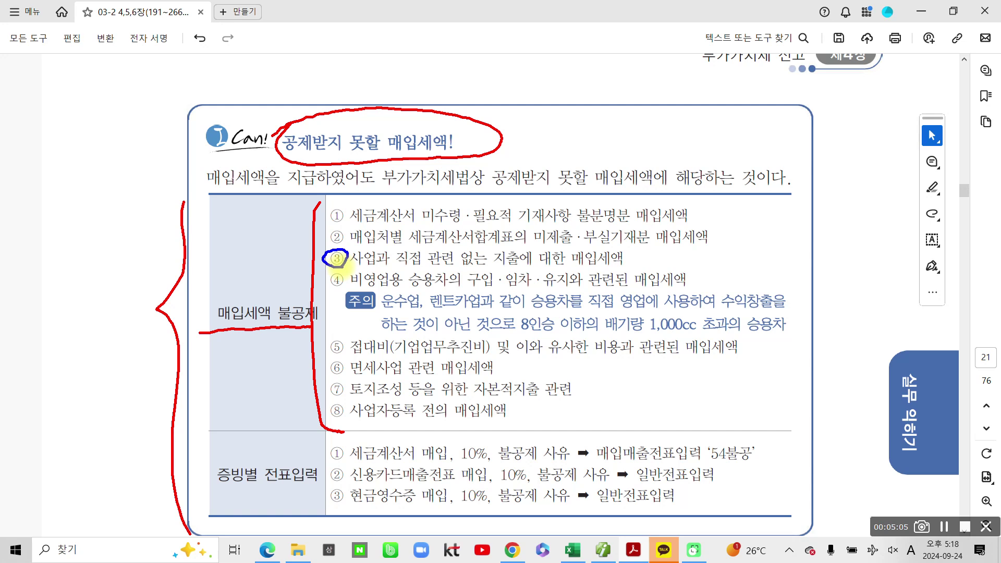
mouse_move(344, 271)
mouse_down()
mouse_move(331, 287)
mouse_move(346, 298)
mouse_up()
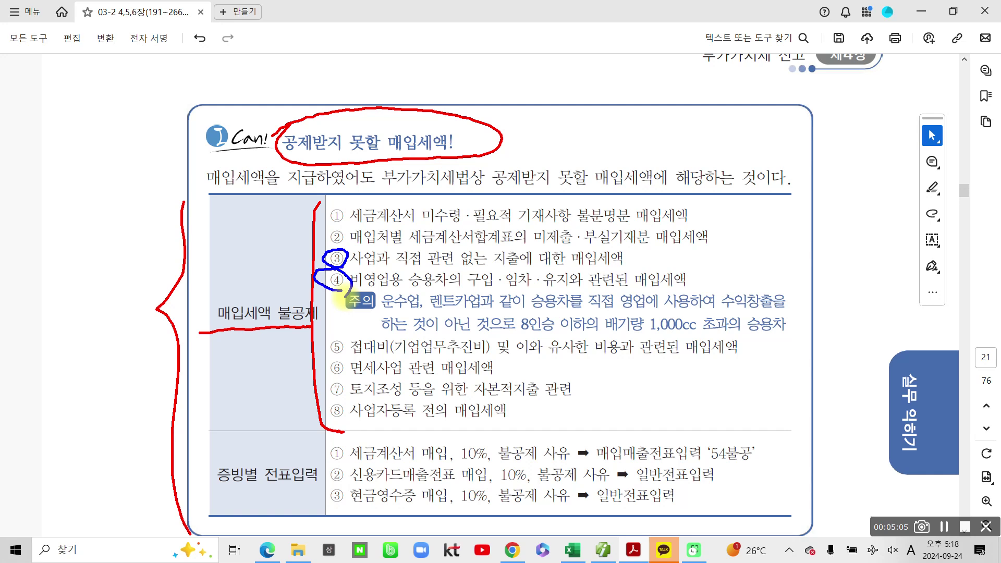
mouse_move(342, 353)
mouse_down()
mouse_move(333, 334)
mouse_move(348, 341)
mouse_up()
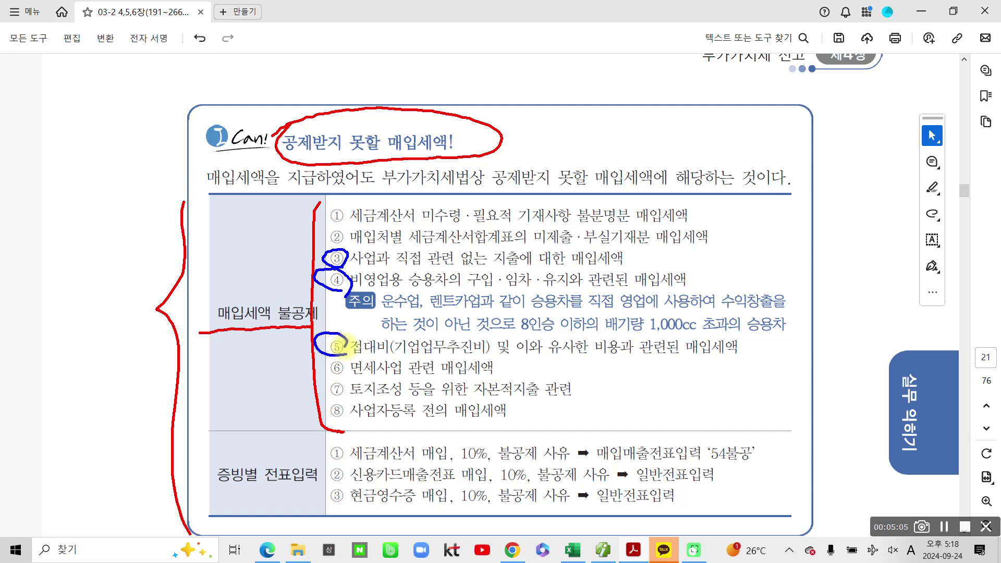
drag(348, 342, 345, 356)
mouse_move(346, 361)
mouse_down()
mouse_move(326, 383)
mouse_move(349, 375)
mouse_up()
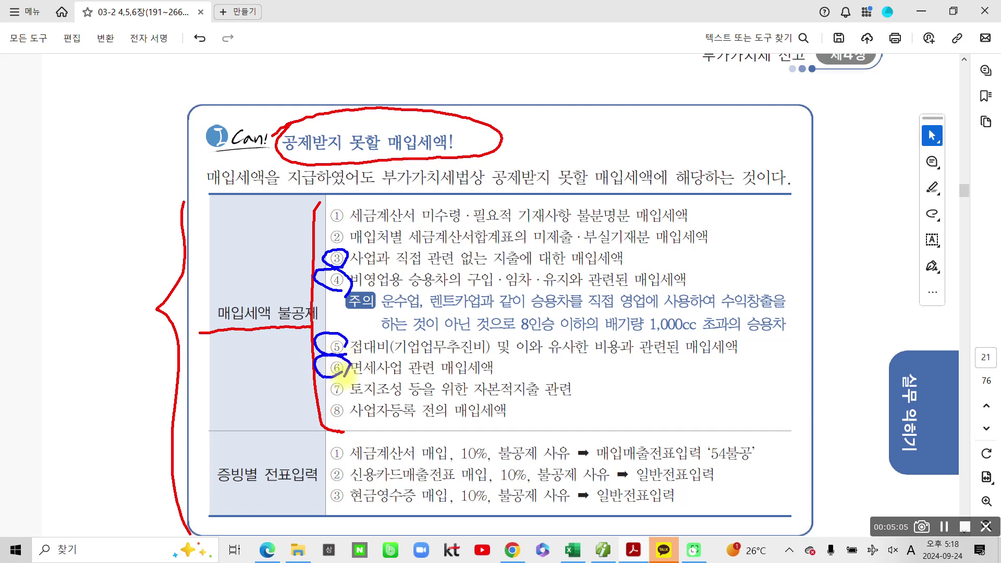
mouse_move(344, 375)
mouse_down()
mouse_move(319, 390)
mouse_move(346, 399)
mouse_up()
mouse_move(635, 245)
mouse_down()
mouse_move(672, 246)
mouse_move(815, 304)
mouse_move(813, 375)
mouse_move(678, 404)
mouse_move(572, 406)
mouse_up()
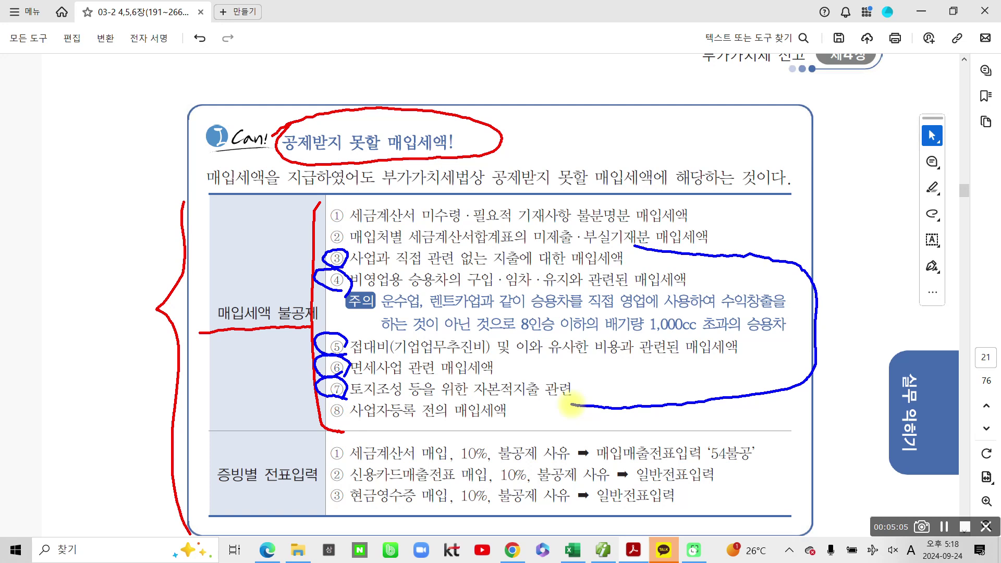
Step: Examine the remaining 매입세액 불공제 items ①, ② and ⑧ on 세금계산서, 매입처별 세금계산서합계표 and 사업자등록 전의 매입세액
mouse_move(472, 203)
mouse_down()
mouse_move(466, 227)
mouse_move(679, 224)
mouse_move(657, 197)
mouse_move(467, 200)
mouse_up()
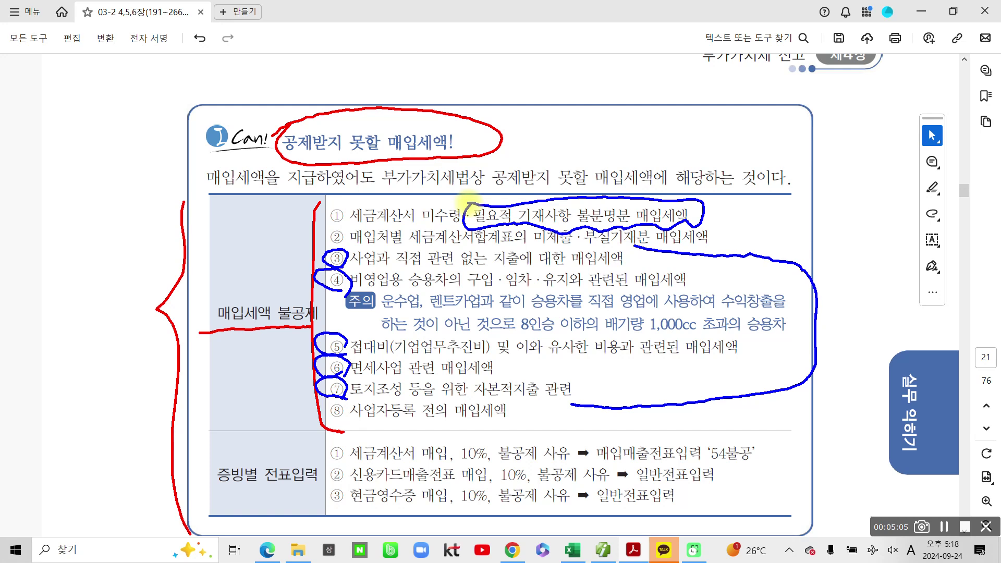
drag(732, 219, 777, 229)
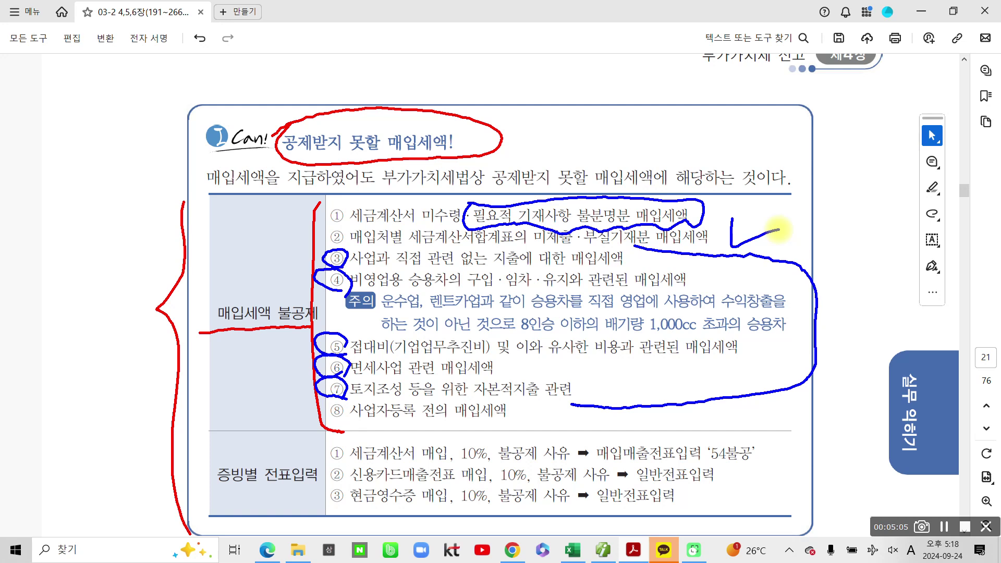
drag(350, 231, 567, 252)
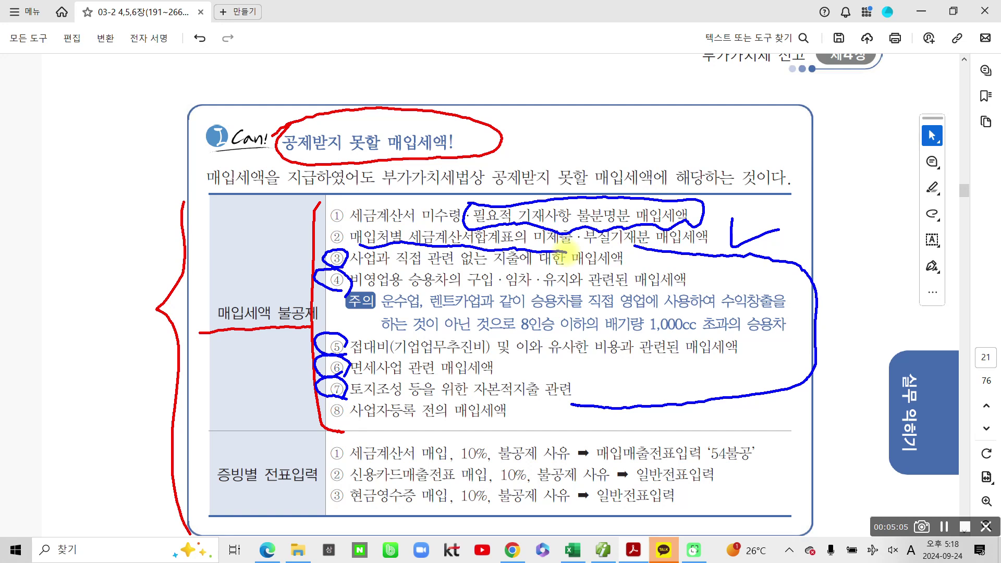
mouse_move(340, 430)
mouse_down()
mouse_move(373, 436)
mouse_move(544, 415)
mouse_move(412, 395)
mouse_move(327, 429)
mouse_move(508, 434)
mouse_up()
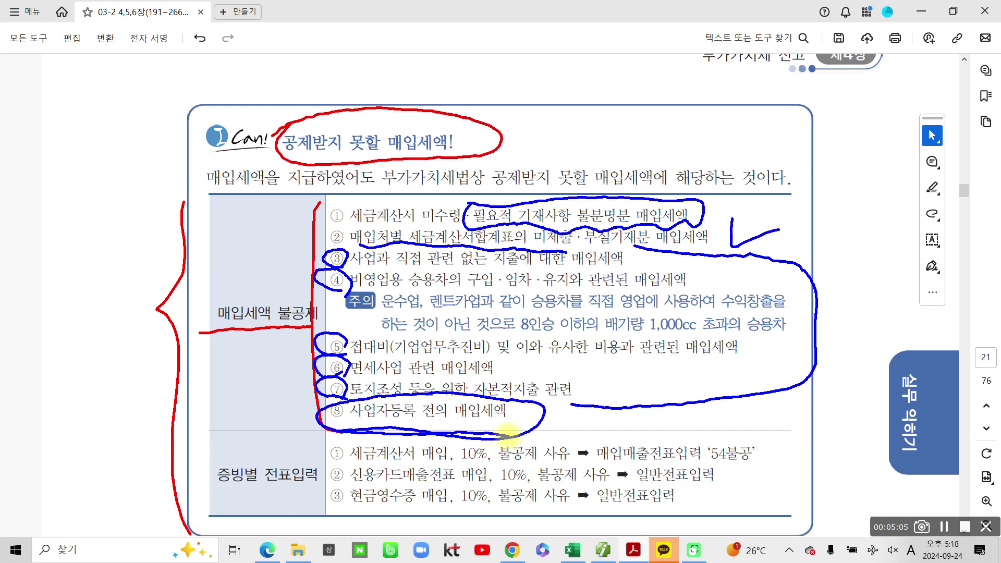
key(ctrl+z)
mouse_move(339, 431)
mouse_down()
mouse_move(521, 425)
mouse_move(501, 397)
mouse_move(316, 405)
mouse_move(471, 433)
mouse_up()
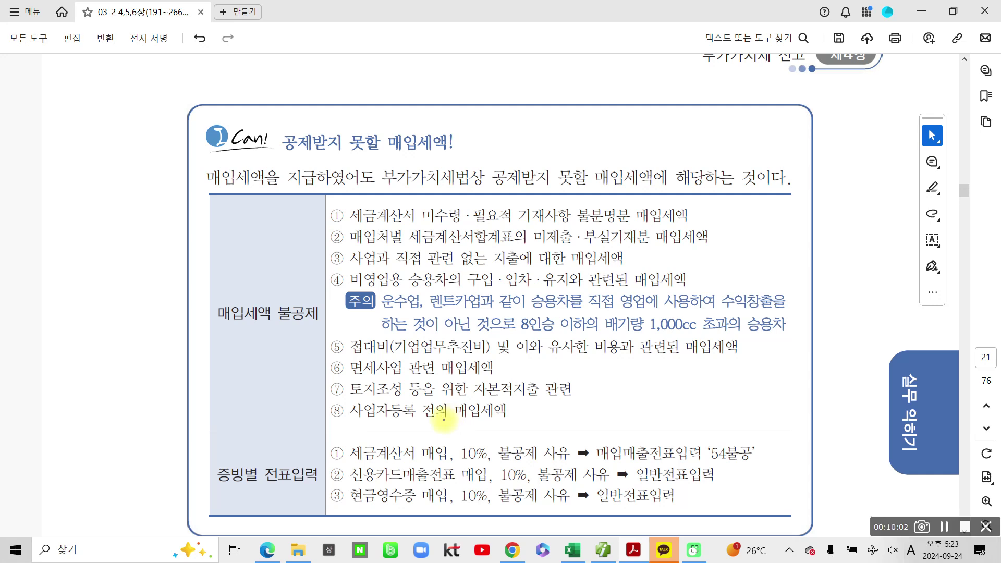
Step: Examine how a 세금계산서 purchase with a 불공제 reason links to the 매입매출전표입력 '54불공' rule
mouse_move(308, 355)
mouse_down()
mouse_move(245, 267)
mouse_move(306, 354)
mouse_up()
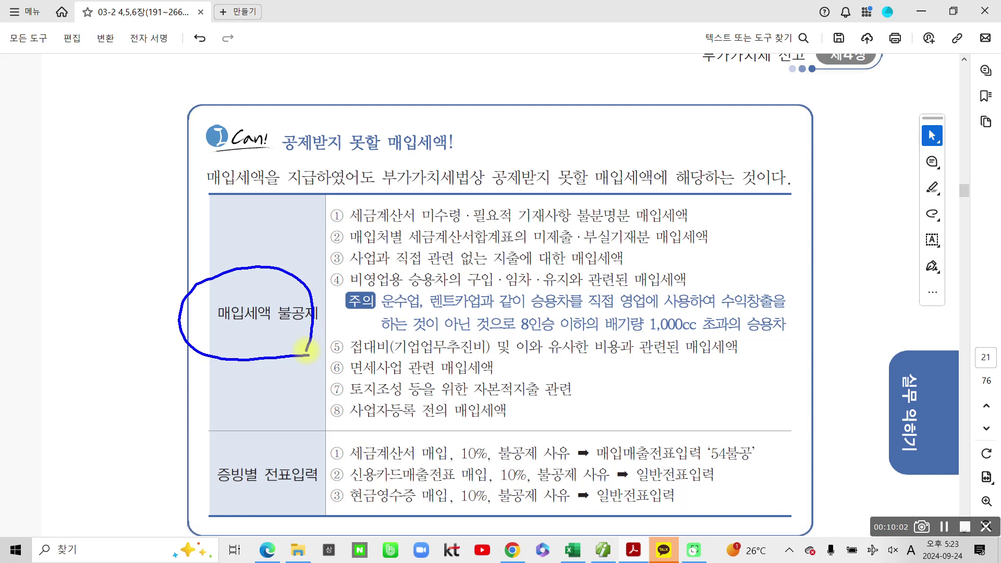
drag(598, 438, 638, 466)
mouse_move(734, 470)
mouse_down()
mouse_move(768, 444)
mouse_move(600, 437)
mouse_move(599, 450)
mouse_up()
mouse_move(754, 474)
mouse_down()
mouse_move(710, 430)
mouse_move(772, 459)
mouse_move(767, 474)
mouse_up()
drag(344, 459, 568, 462)
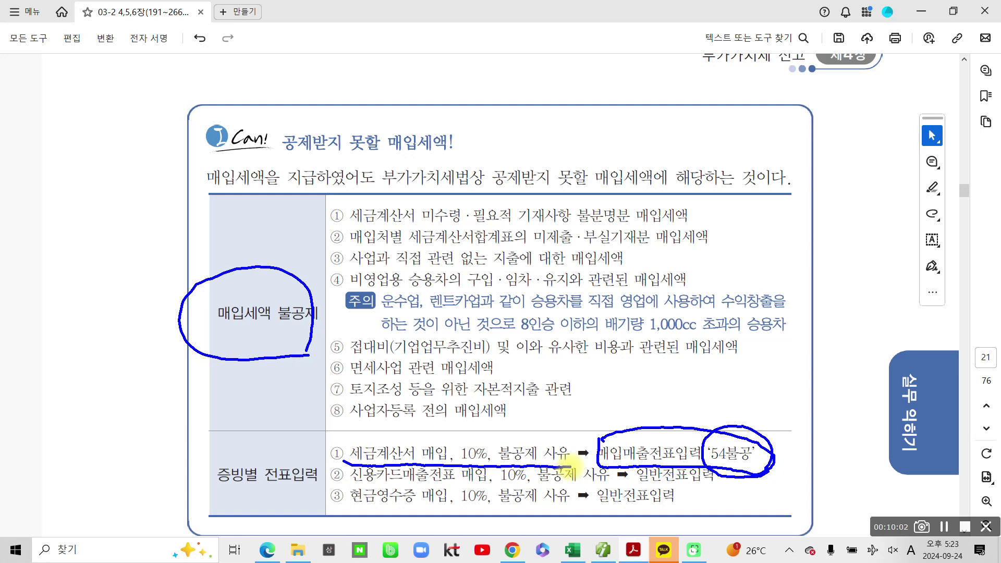
mouse_move(517, 449)
mouse_down()
mouse_move(495, 435)
mouse_move(326, 415)
mouse_move(288, 355)
mouse_up()
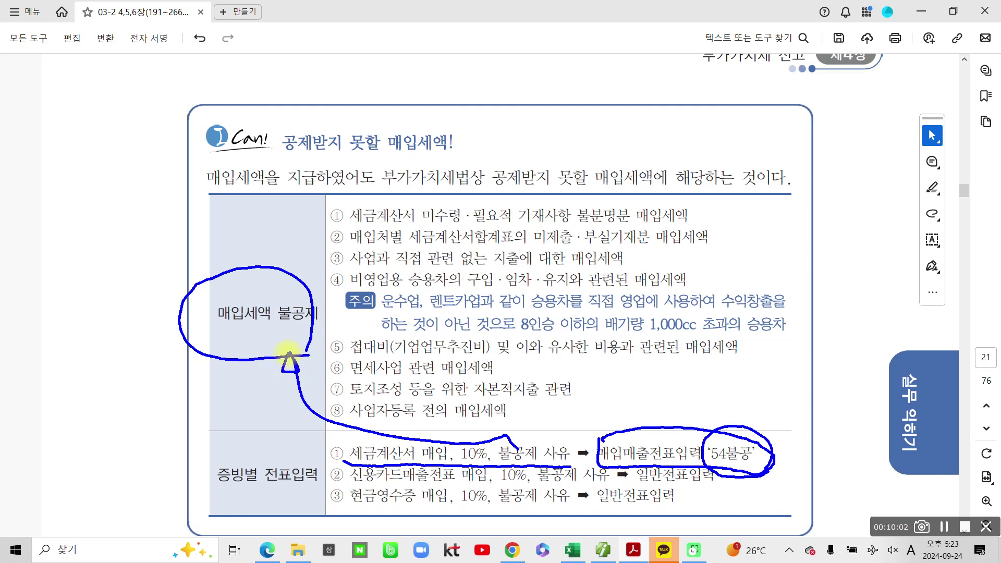
mouse_move(615, 416)
mouse_down()
mouse_move(599, 467)
mouse_move(745, 472)
mouse_up()
mouse_move(600, 435)
mouse_down()
mouse_move(684, 430)
mouse_move(706, 472)
mouse_up()
mouse_move(795, 453)
mouse_down()
mouse_move(830, 412)
mouse_move(790, 430)
mouse_move(782, 466)
mouse_up()
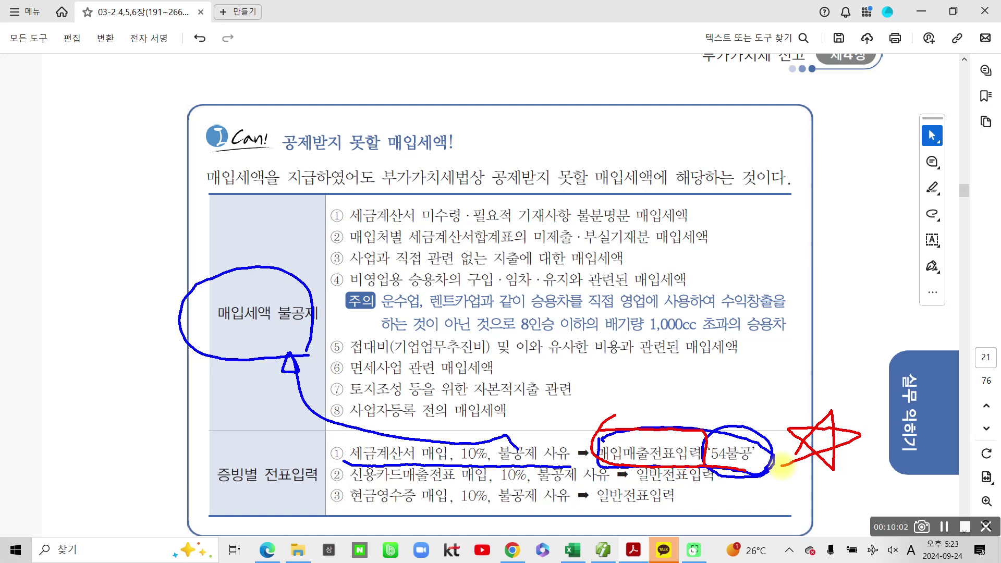
Step: Examine the 증빙별 전표입력 rules for 신용카드매출전표 and 현금영수증 purchases alongside the 접대비 item
drag(350, 483, 479, 485)
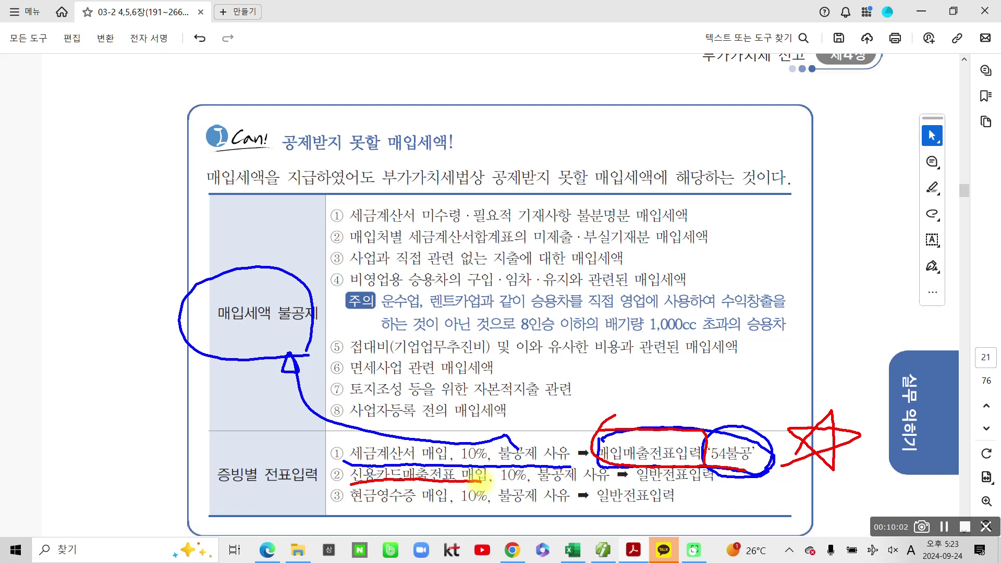
drag(347, 513, 494, 513)
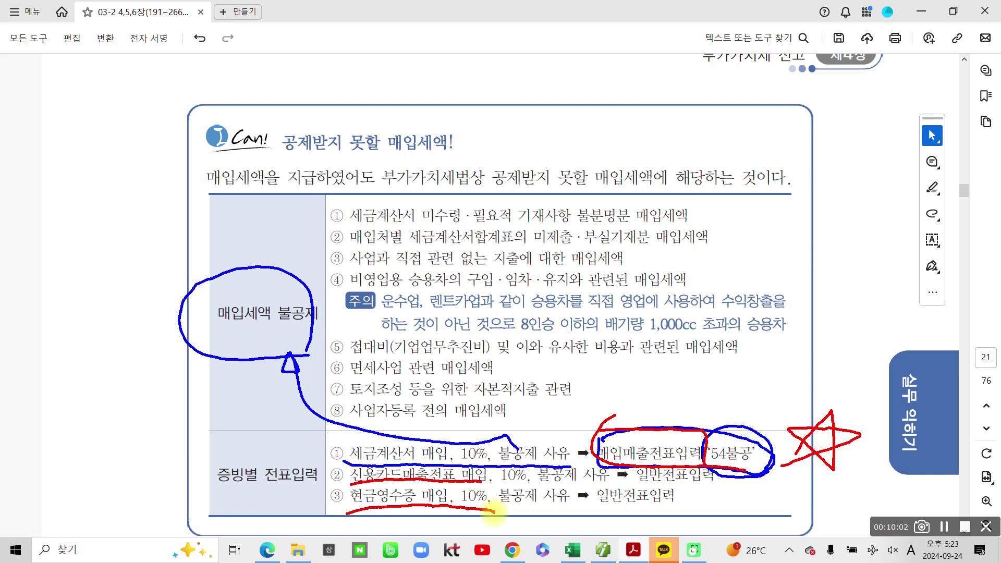
mouse_move(587, 510)
mouse_down()
mouse_move(652, 507)
mouse_move(711, 484)
mouse_up()
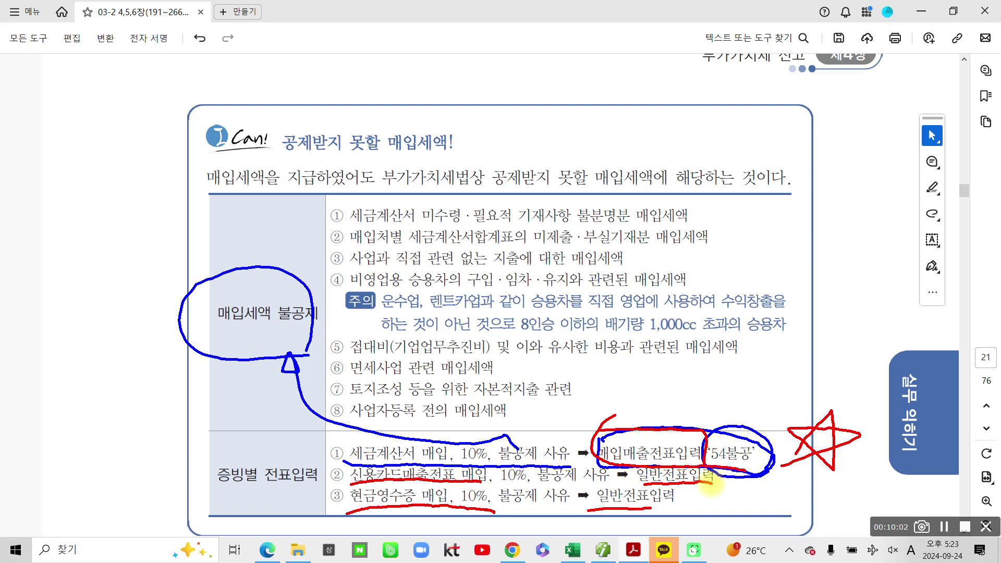
drag(360, 359, 600, 361)
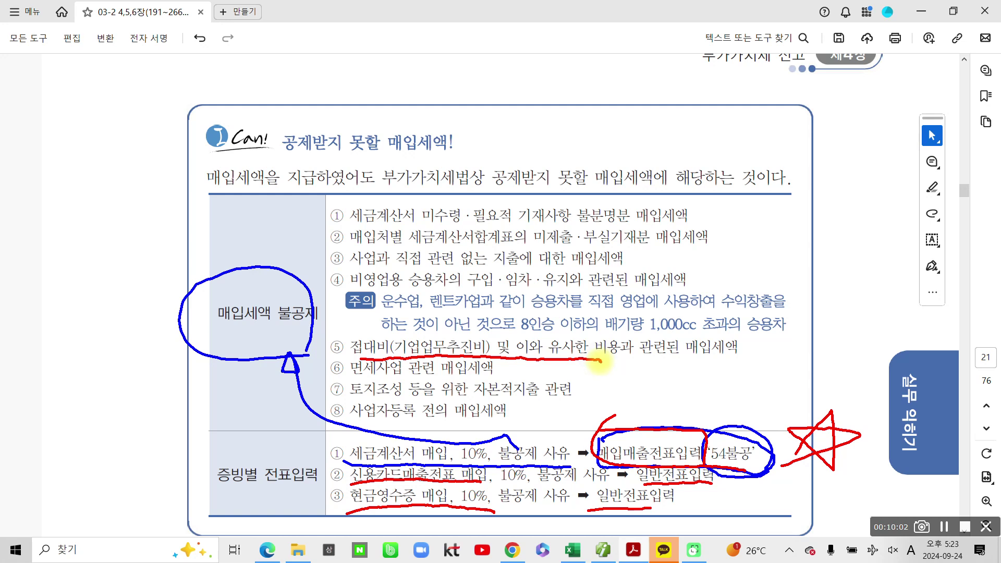
mouse_move(609, 468)
mouse_down()
mouse_move(714, 425)
mouse_move(608, 478)
mouse_up()
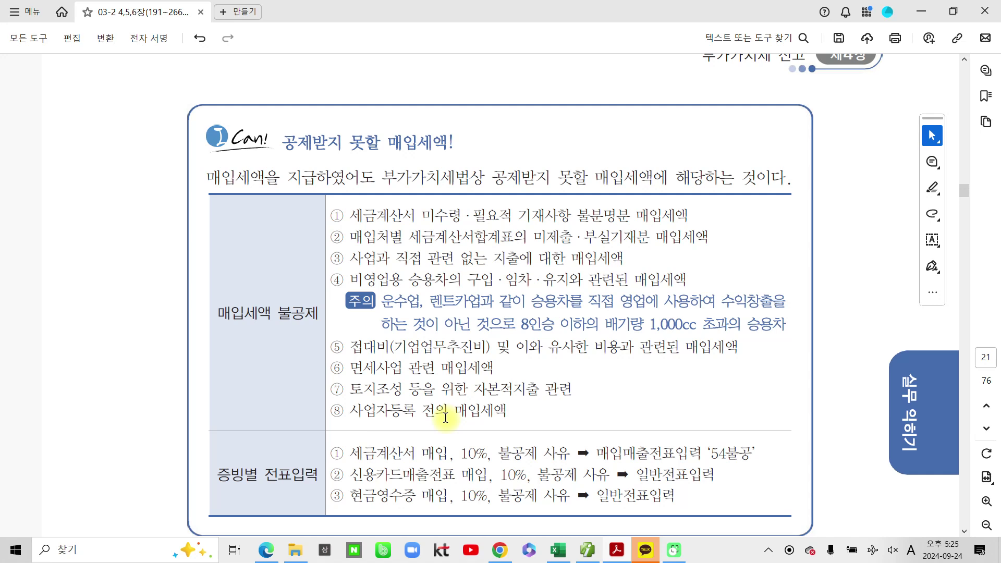
key(ctrl+2)
mouse_move(222, 482)
mouse_down()
mouse_move(263, 510)
mouse_move(249, 454)
mouse_move(216, 508)
mouse_move(316, 504)
mouse_up()
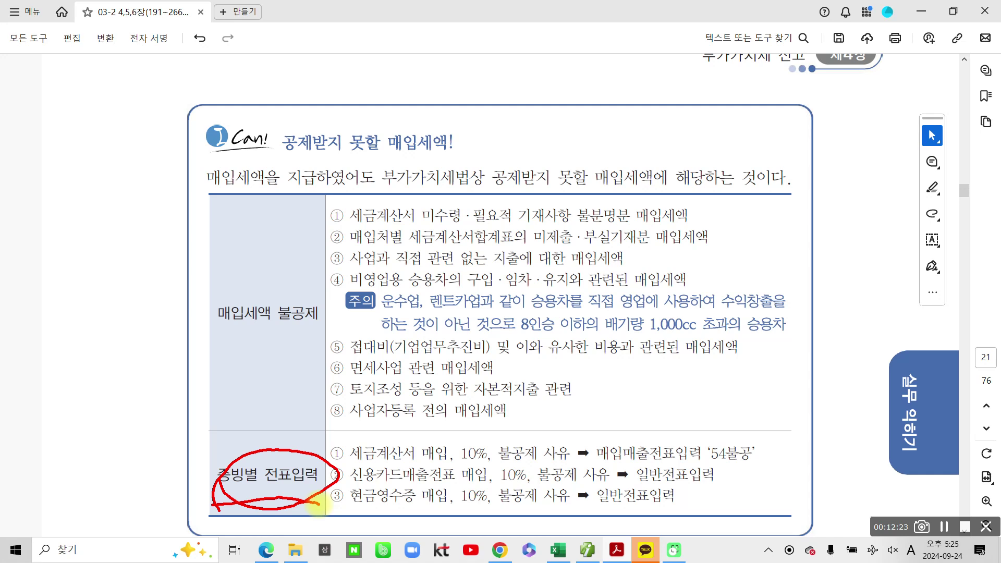
mouse_move(344, 441)
mouse_down()
mouse_move(336, 477)
mouse_move(417, 474)
mouse_move(459, 438)
mouse_move(341, 437)
mouse_up()
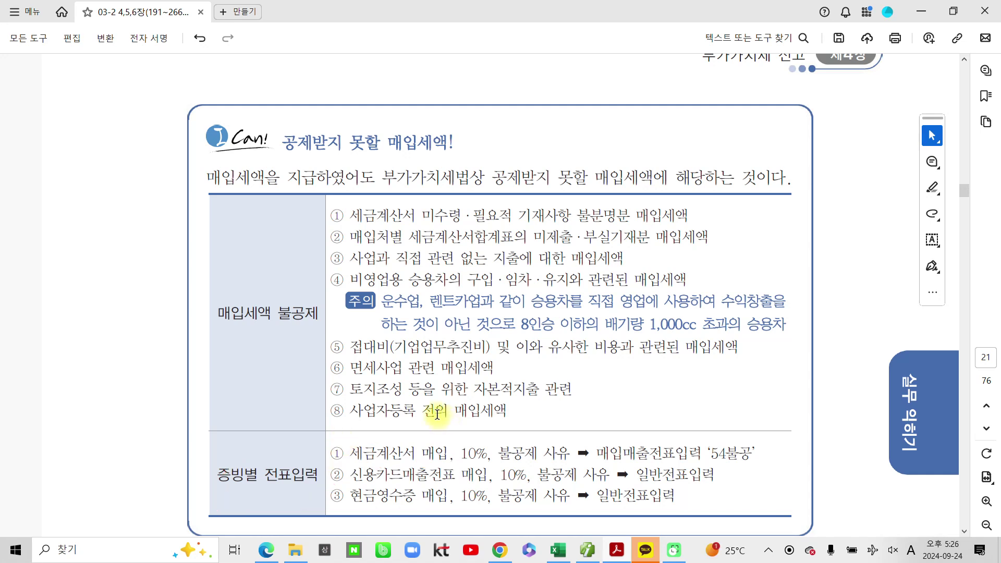
Step: Highlight the phrases '매출거래처에 선물하기 위하여' and '자기앞수표' in the 수행 6 transaction description
scroll(390, 477, down, 4)
scroll(389, 477, down, 3)
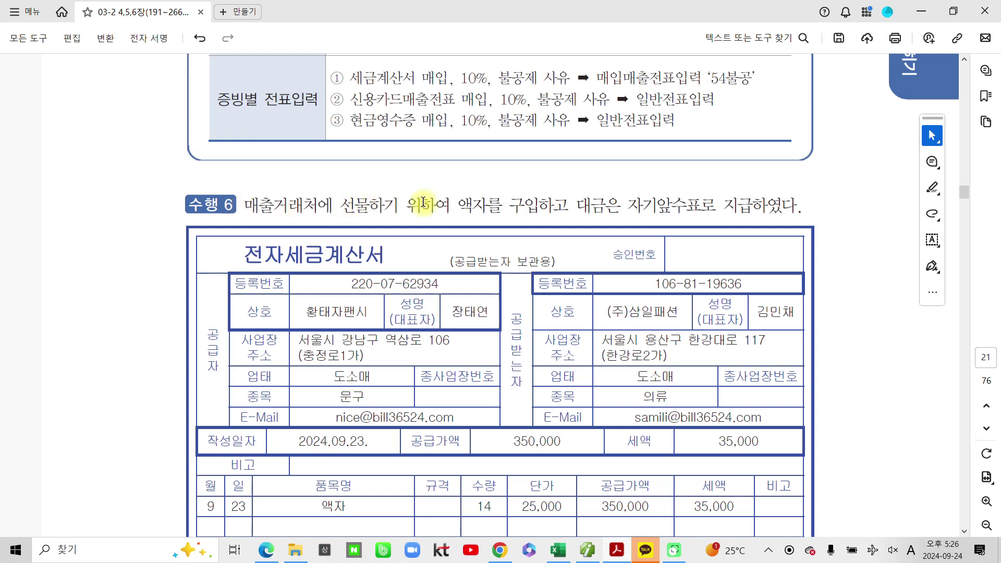
drag(450, 200, 245, 204)
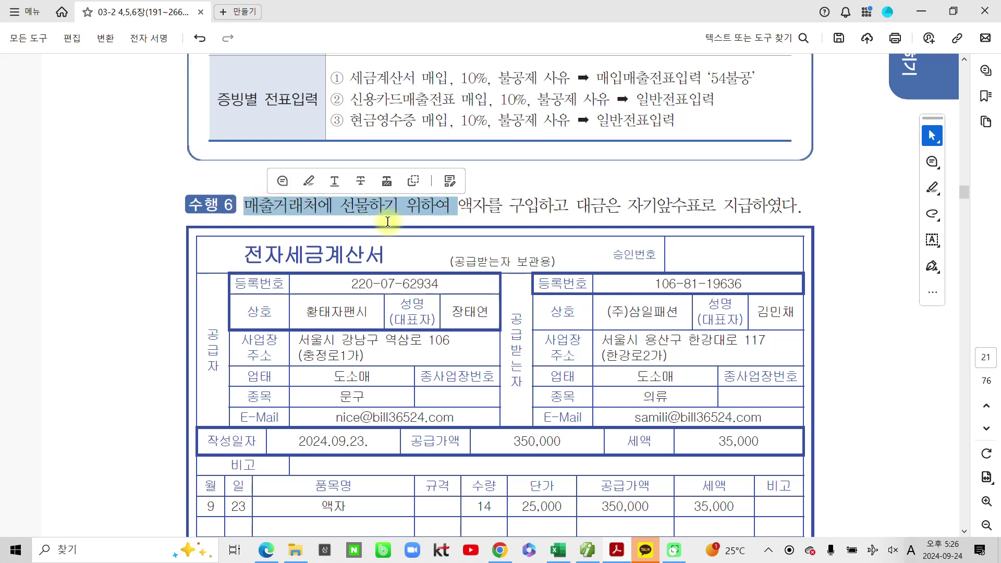
click(283, 177)
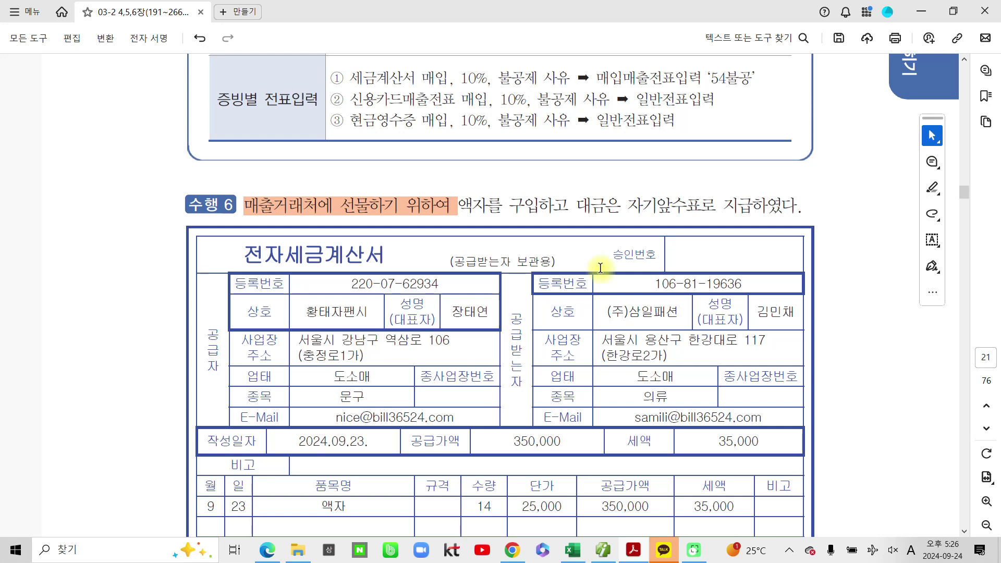
drag(633, 204, 704, 203)
click(749, 232)
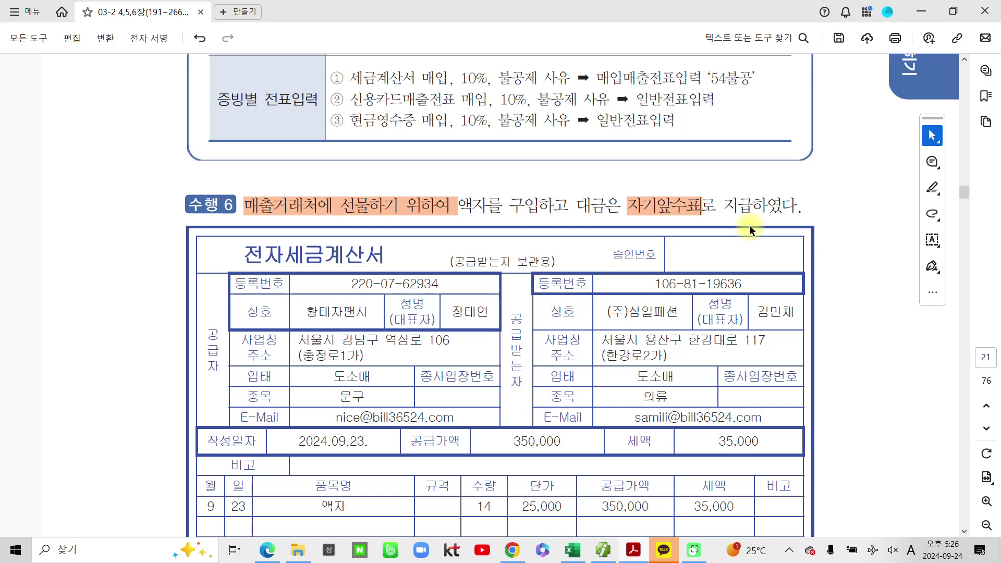
Step: Highlight the 세액 amount 35,000 on the 액자 line of the 수행 6 전자세금계산서
scroll(370, 304, down, 1)
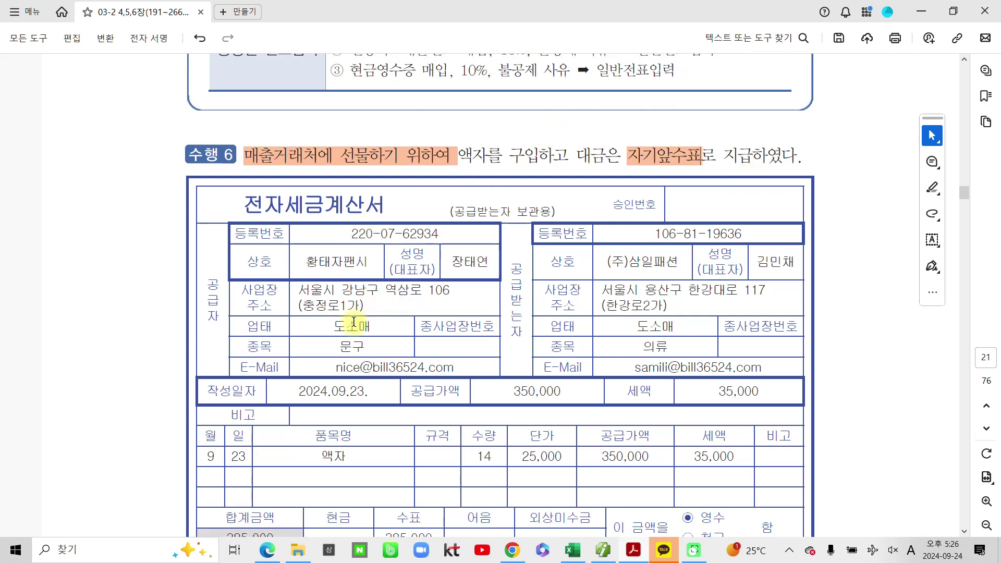
scroll(390, 329, down, 3)
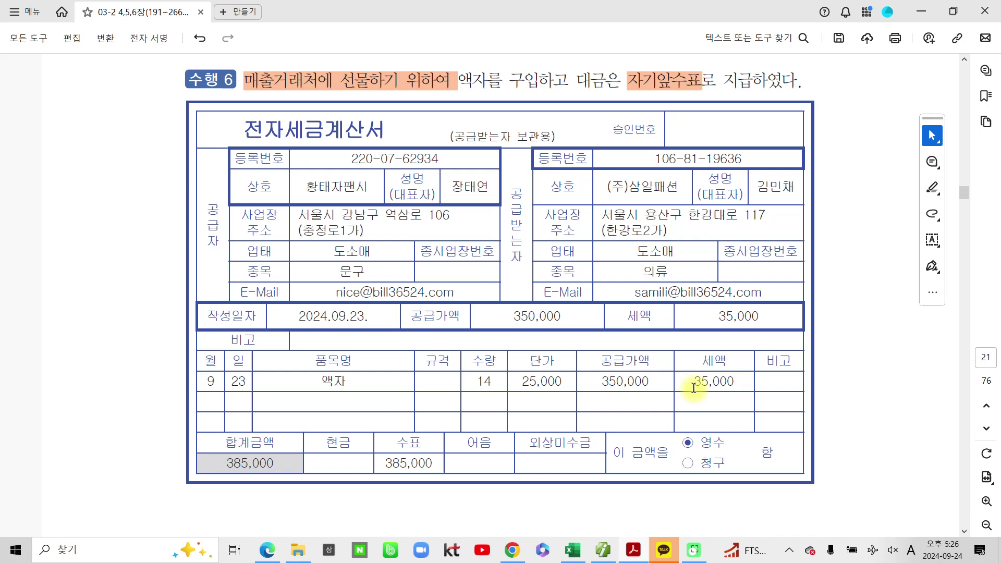
drag(692, 381, 737, 374)
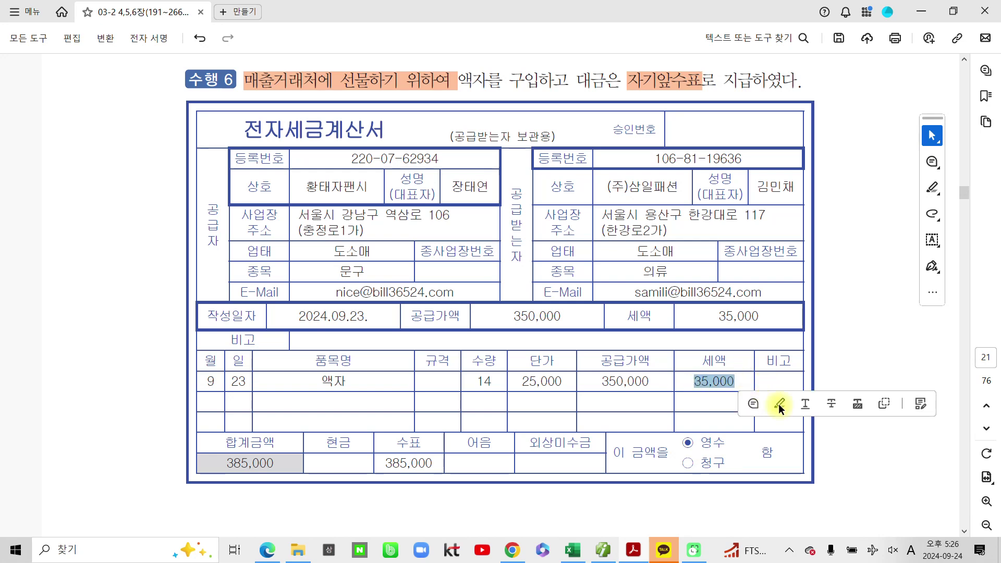
click(780, 406)
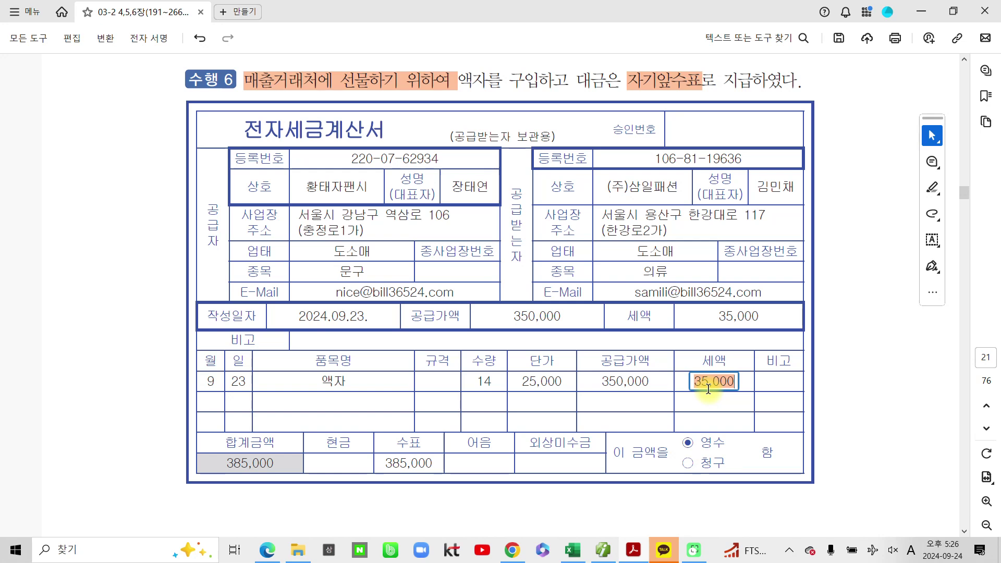
Step: Examine the 수행 6 전자세금계산서 to work out which 매입매출전표 type code applies to the gift purchase
scroll(545, 281, up, 2)
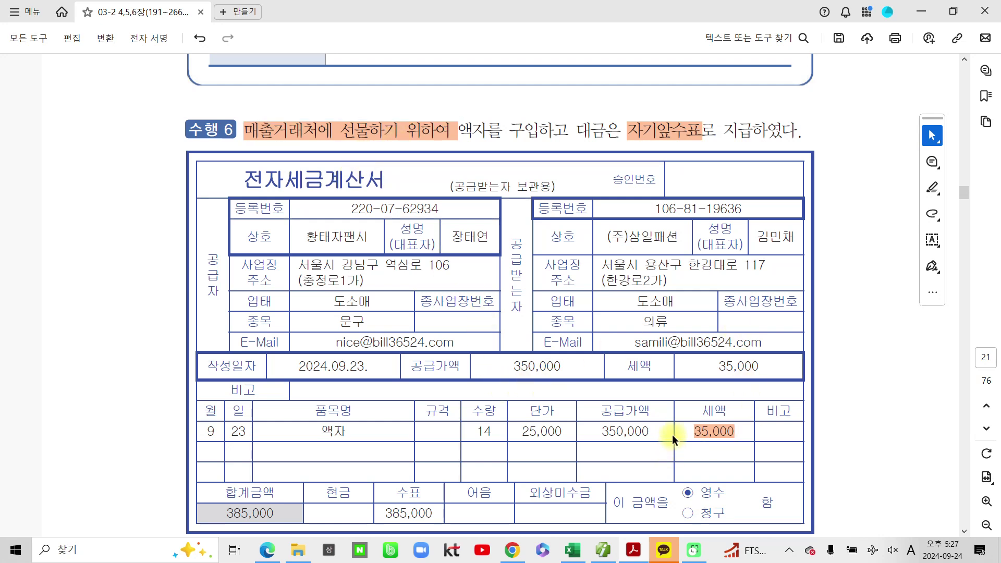
scroll(671, 434, down, 1)
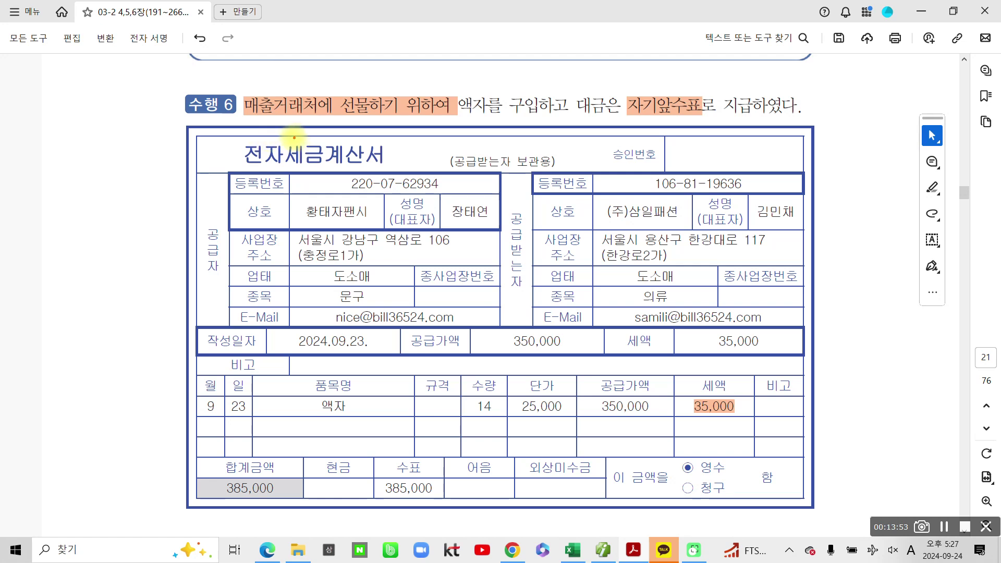
mouse_move(287, 139)
mouse_down()
mouse_move(409, 179)
mouse_move(393, 171)
mouse_up()
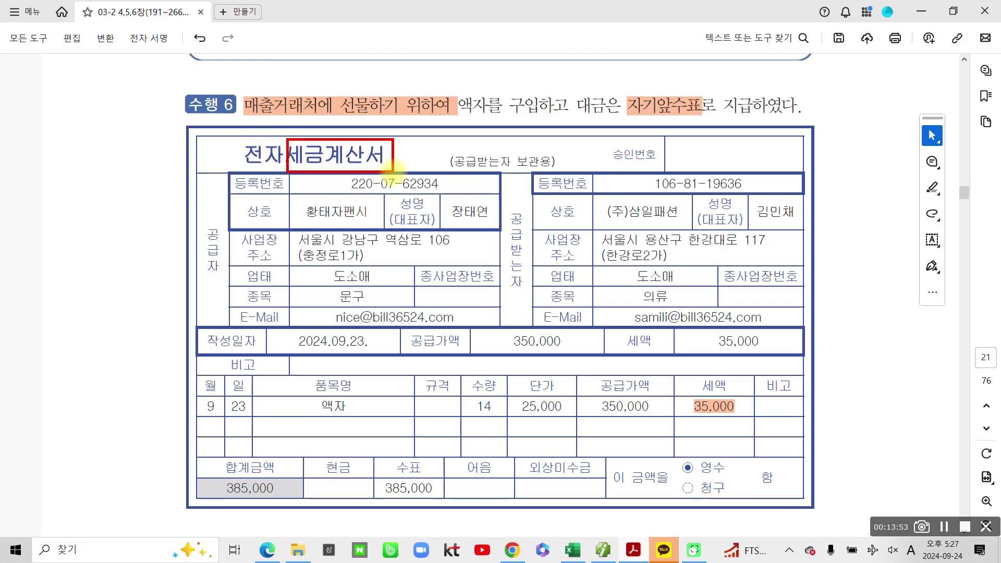
drag(86, 196, 81, 309)
drag(79, 242, 131, 235)
mouse_move(152, 198)
mouse_down()
mouse_move(187, 266)
mouse_move(163, 310)
mouse_up()
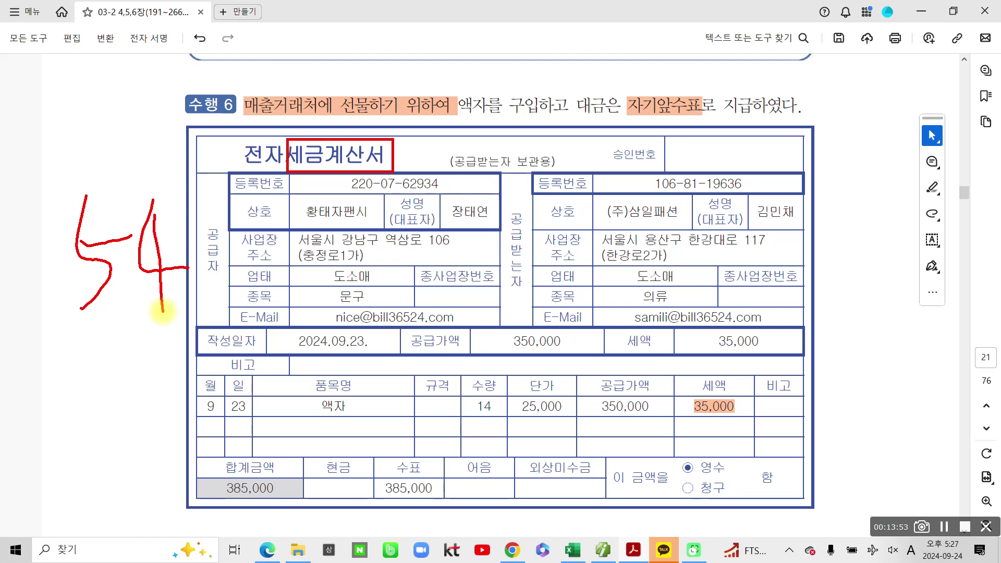
key(Escape)
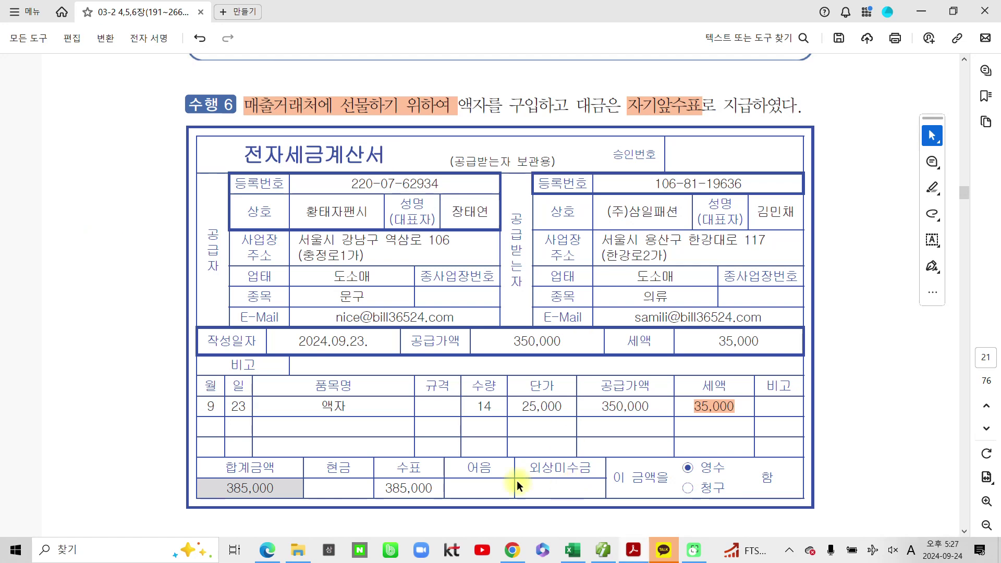
Step: Highlight the invoice date 09.23 in the textbook, and in the accounting program set the 매입매출전표입력 date to September 23
drag(364, 338, 327, 341)
click(375, 361)
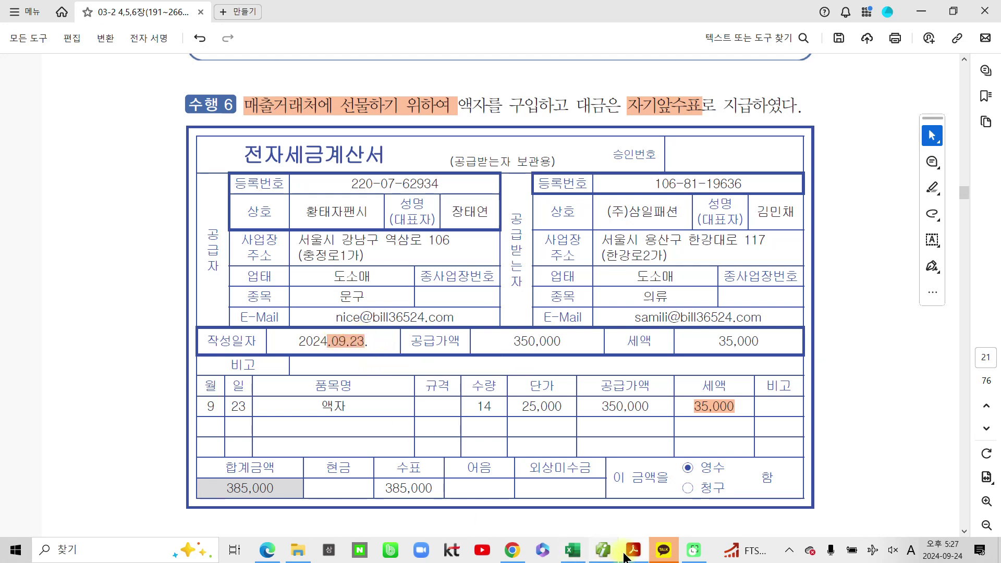
click(603, 550)
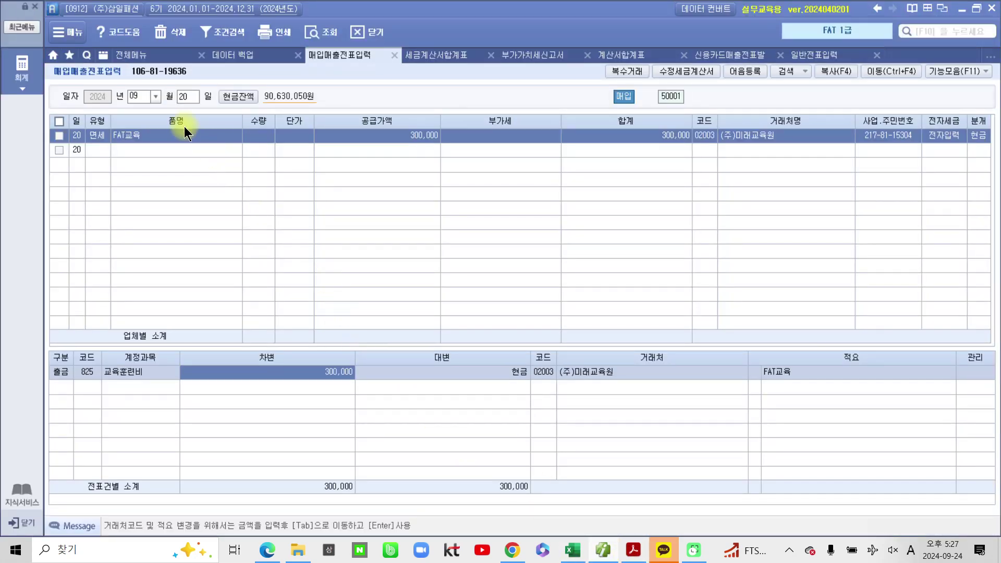
click(187, 97)
text(23)
key(Return)
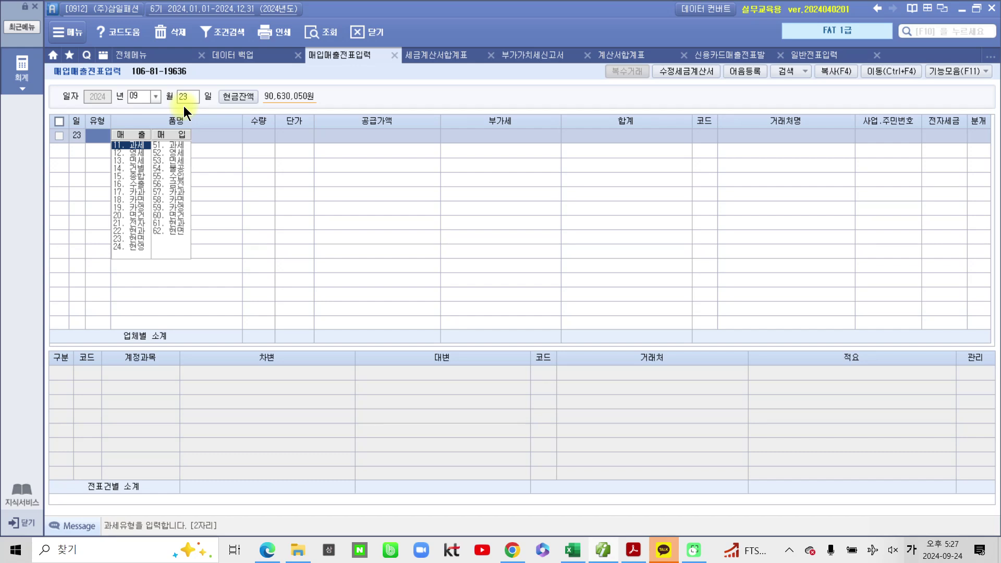
Step: Set the voucher type to 54 불공 with the non-deduction reason '9. 접대비 관련 매입세액'
text(54)
key(Return)
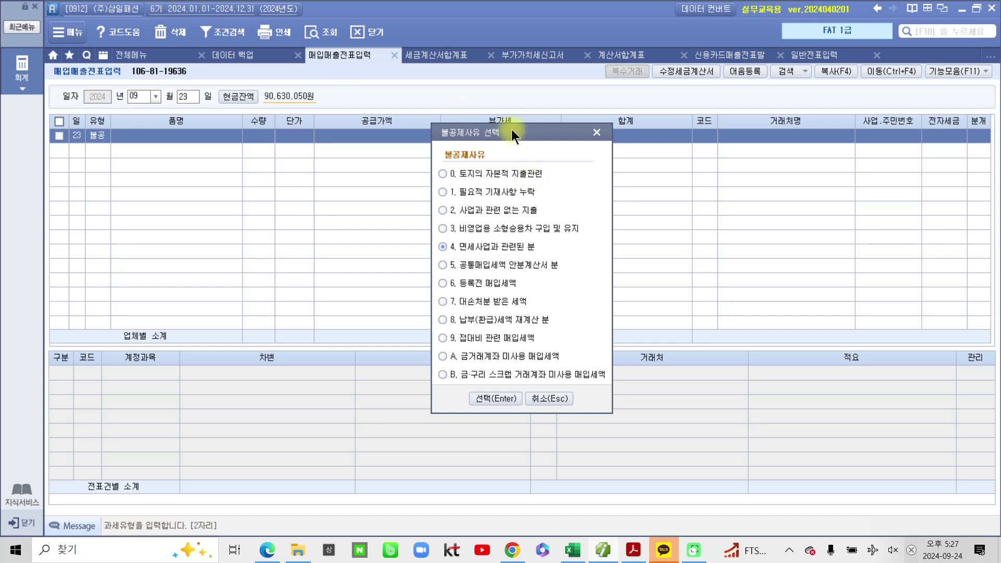
drag(511, 129, 404, 125)
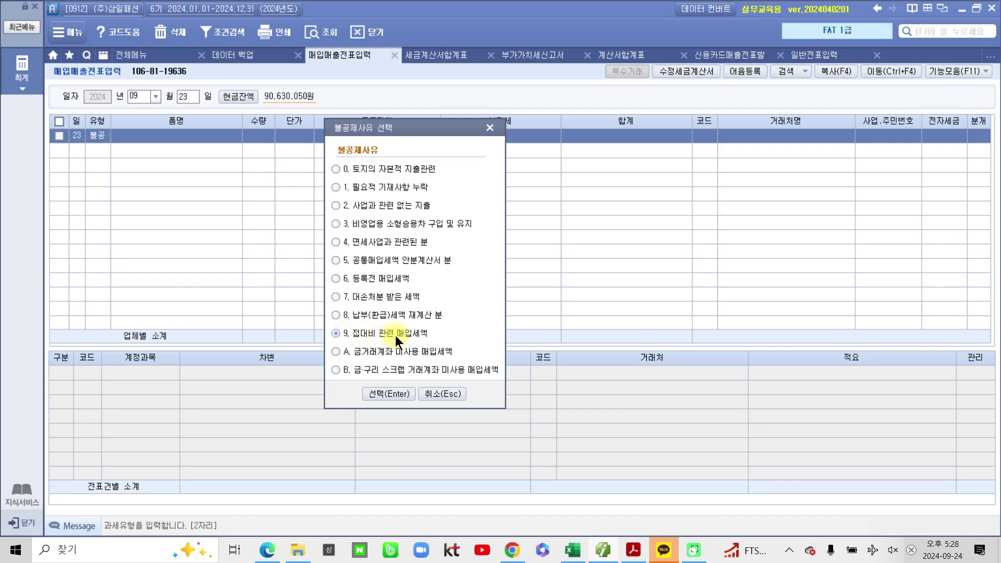
click(389, 394)
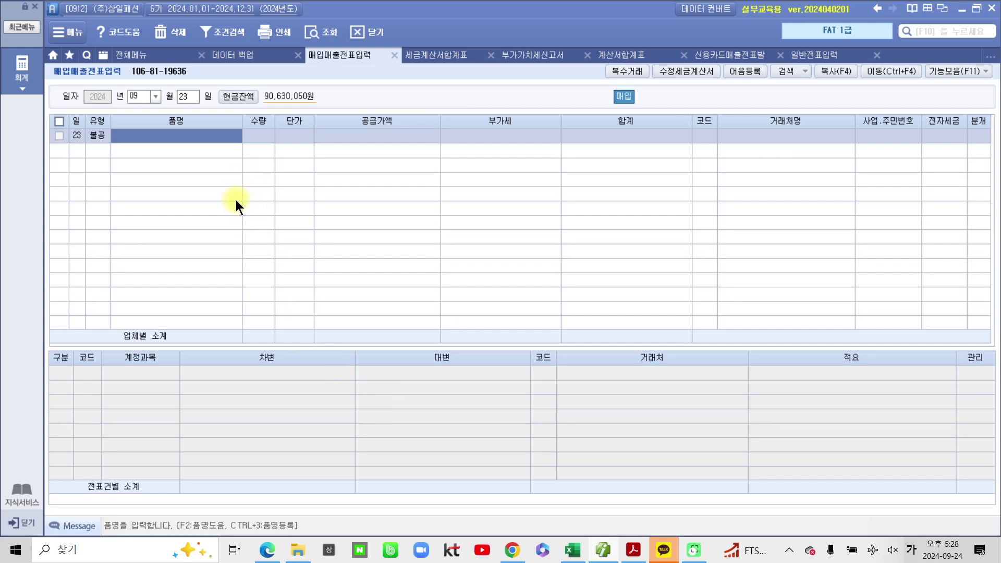
Step: Enter the item 액자 with quantity 14 and unit price 25,000 on the 불공 voucher line
text(액사)
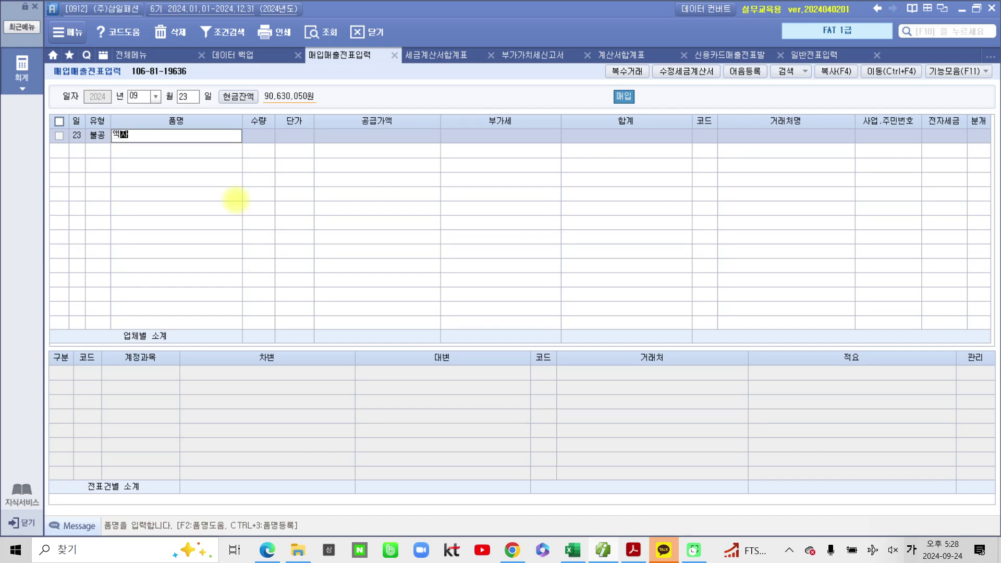
key(Return)
text(14)
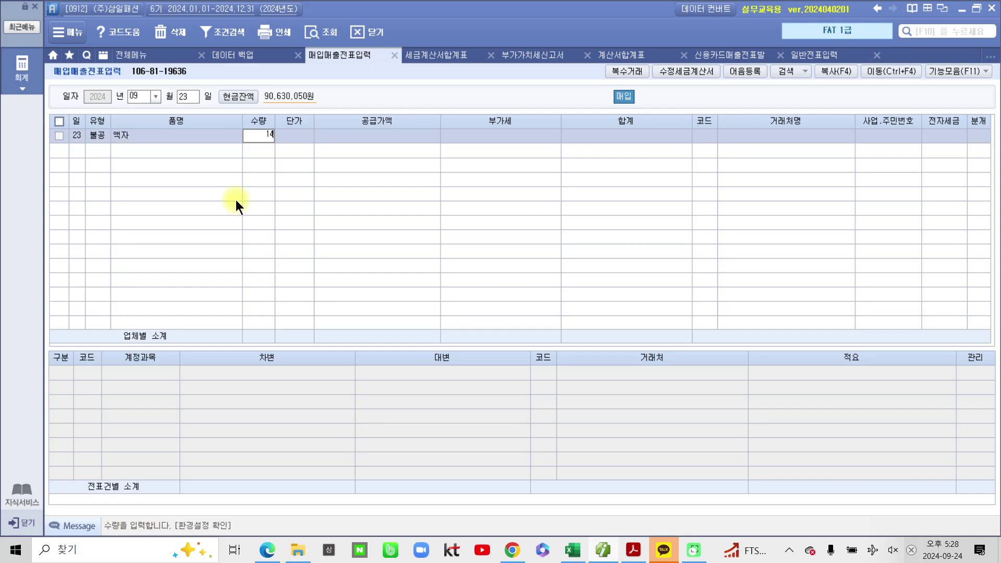
key(Return)
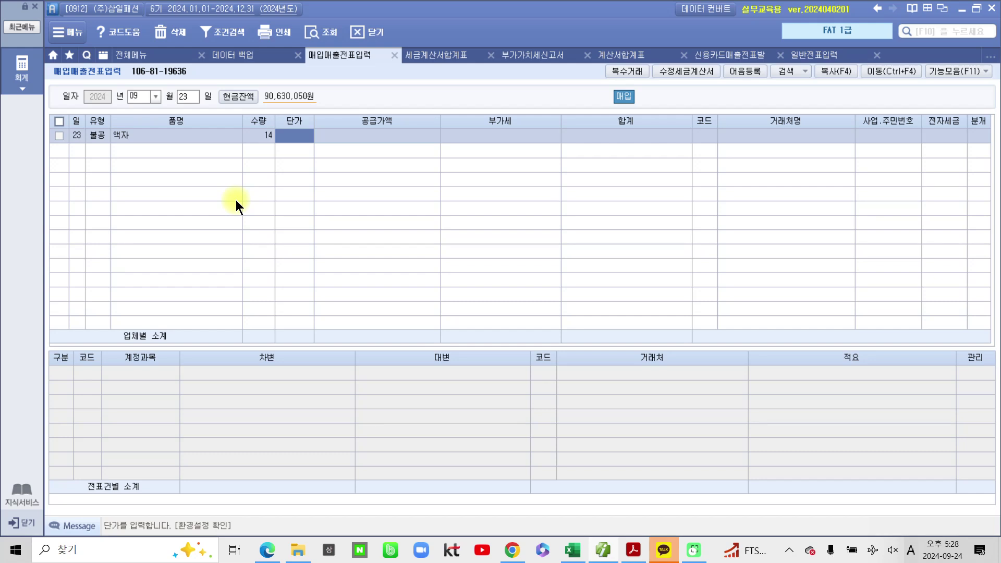
text(25000)
key(Return)
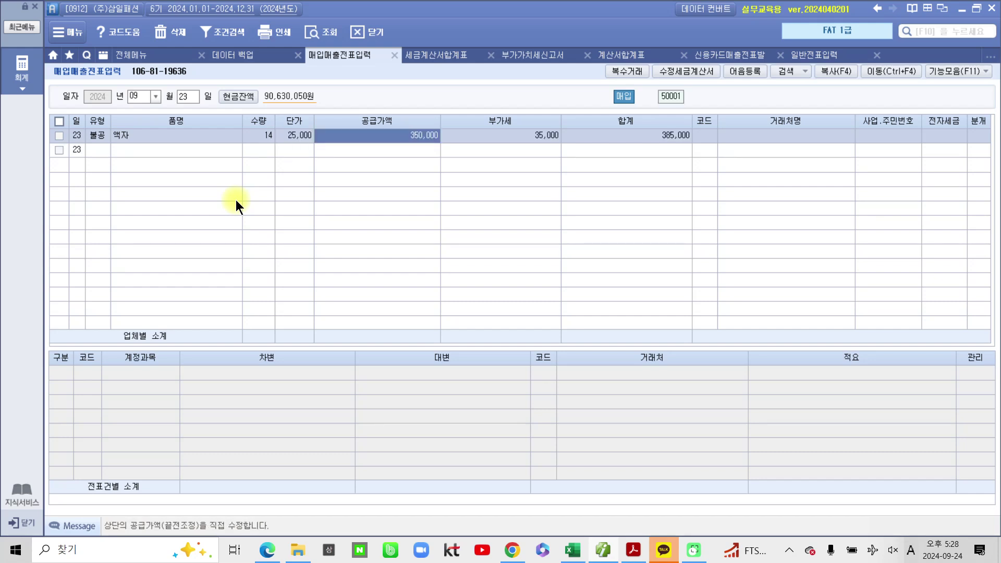
key(Return)
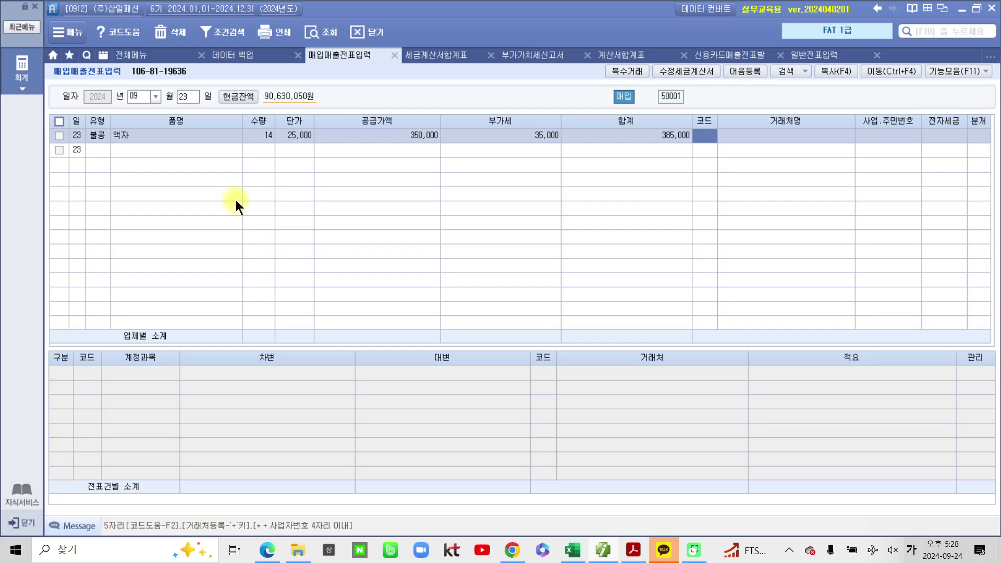
Step: Complete the 액자 voucher line with supplier 황태자팬시, 전자세금 as 전자입력 and 분개 as 현금
text(황태)
key(Return)
key(Return)
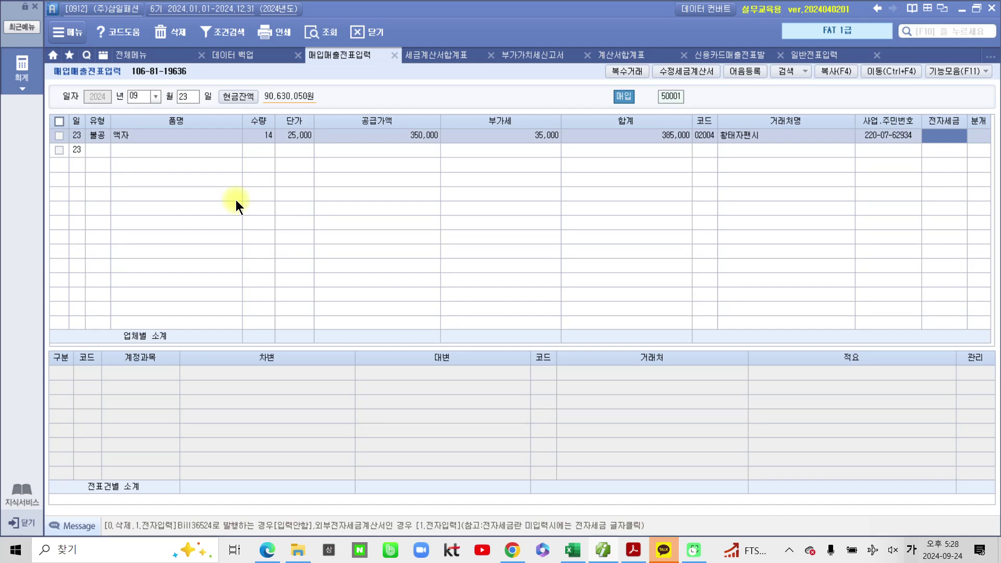
key(1)
key(Return)
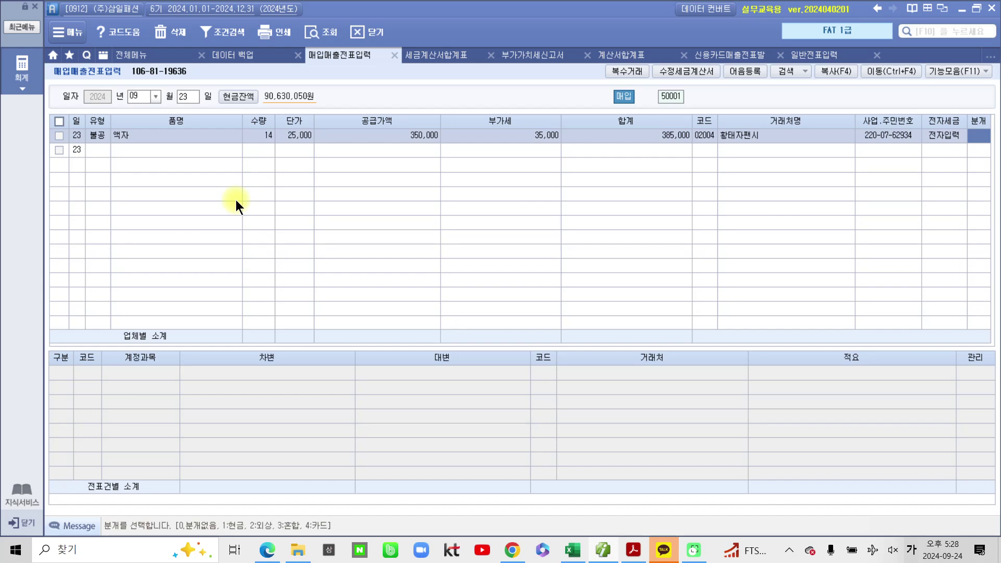
text(1)
key(Return)
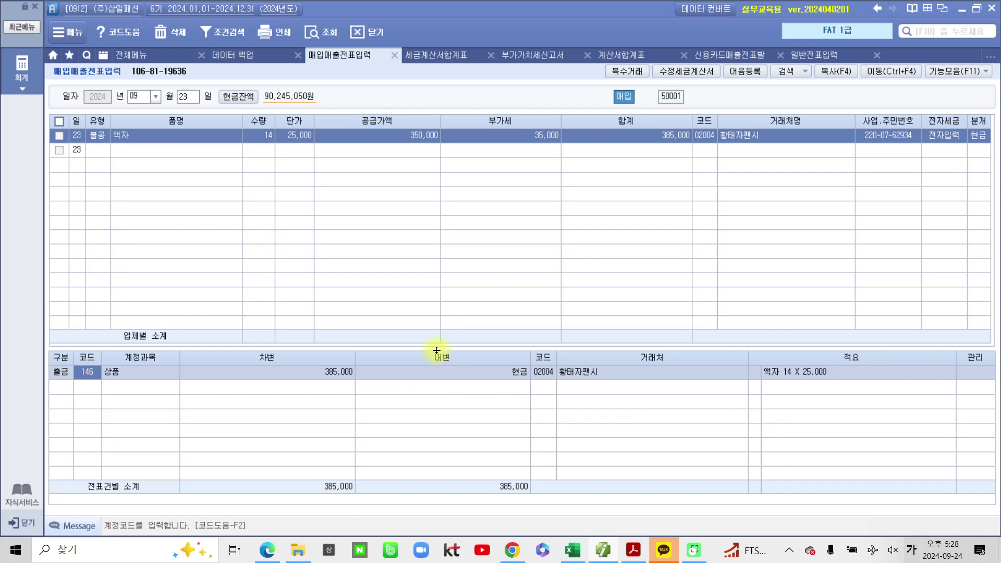
Step: Examine the 차변, 대변 and account code of the 액자 journal entry against the 접대비 accounts in the 8xx range
drag(426, 338, 541, 512)
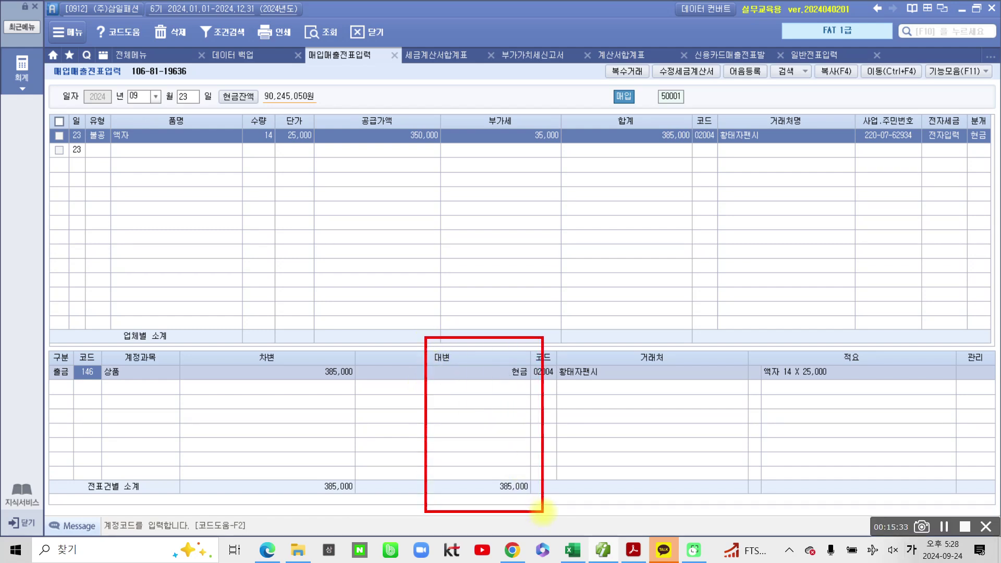
drag(242, 346, 365, 502)
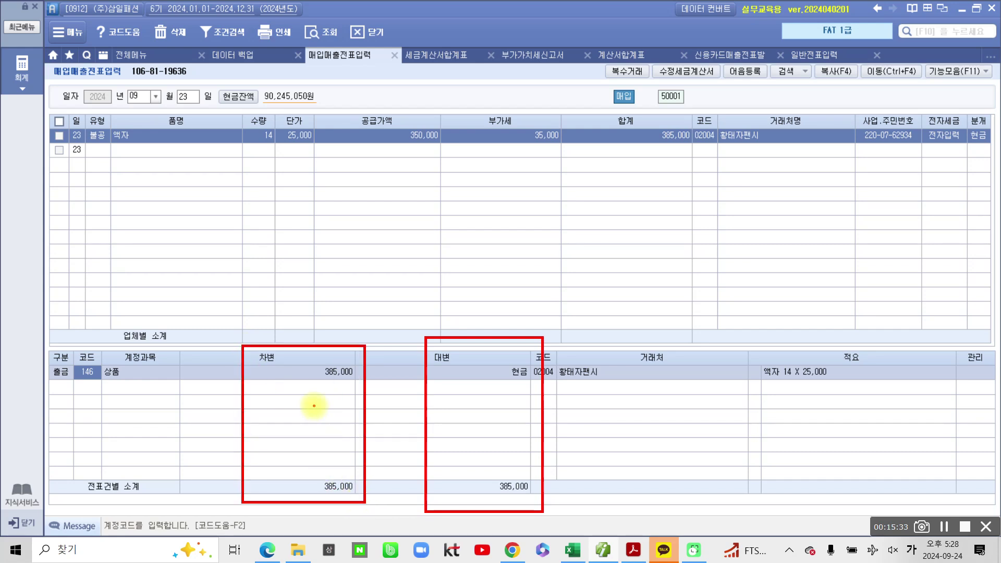
mouse_move(158, 147)
mouse_down()
mouse_move(133, 162)
mouse_move(138, 98)
mouse_move(158, 157)
mouse_up()
mouse_move(104, 234)
mouse_down()
mouse_move(111, 267)
mouse_move(168, 260)
mouse_move(165, 300)
mouse_move(173, 284)
mouse_up()
mouse_move(184, 240)
mouse_down()
mouse_move(223, 264)
mouse_move(233, 225)
mouse_move(263, 310)
mouse_up()
drag(270, 213, 282, 256)
mouse_move(298, 214)
mouse_down()
mouse_move(287, 197)
mouse_move(300, 245)
mouse_up()
drag(309, 184, 325, 263)
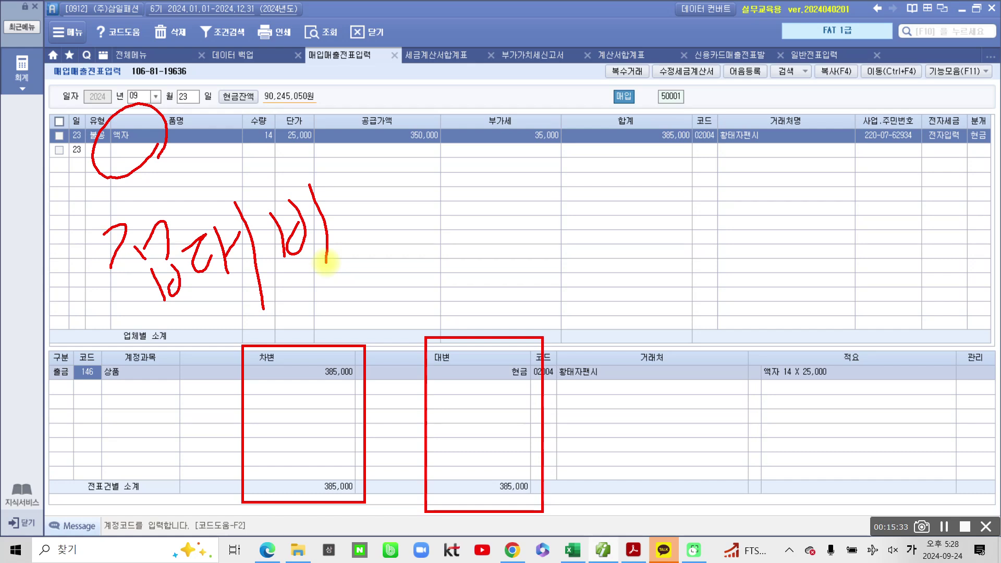
drag(136, 333, 395, 225)
drag(370, 178, 391, 254)
mouse_move(430, 197)
mouse_down()
mouse_move(409, 217)
mouse_move(405, 179)
mouse_up()
drag(442, 197, 447, 217)
drag(486, 174, 477, 207)
drag(479, 190, 497, 198)
drag(499, 151, 489, 215)
mouse_move(101, 407)
mouse_down()
mouse_move(72, 370)
mouse_move(125, 383)
mouse_up()
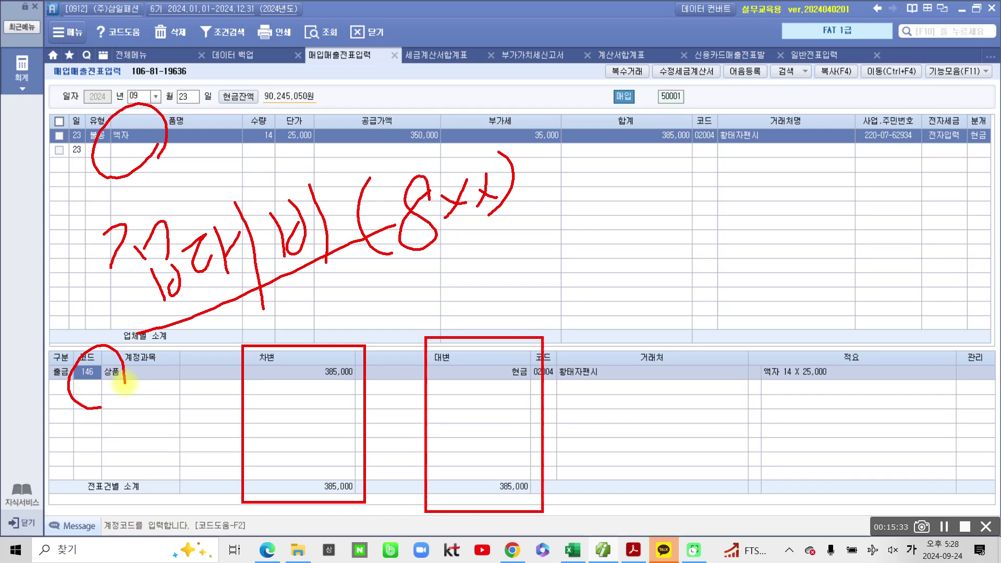
key(Escape)
Step: Change the debit account of the 액자 journal entry to 813 접대비(기업업무추진비)
text(접대)
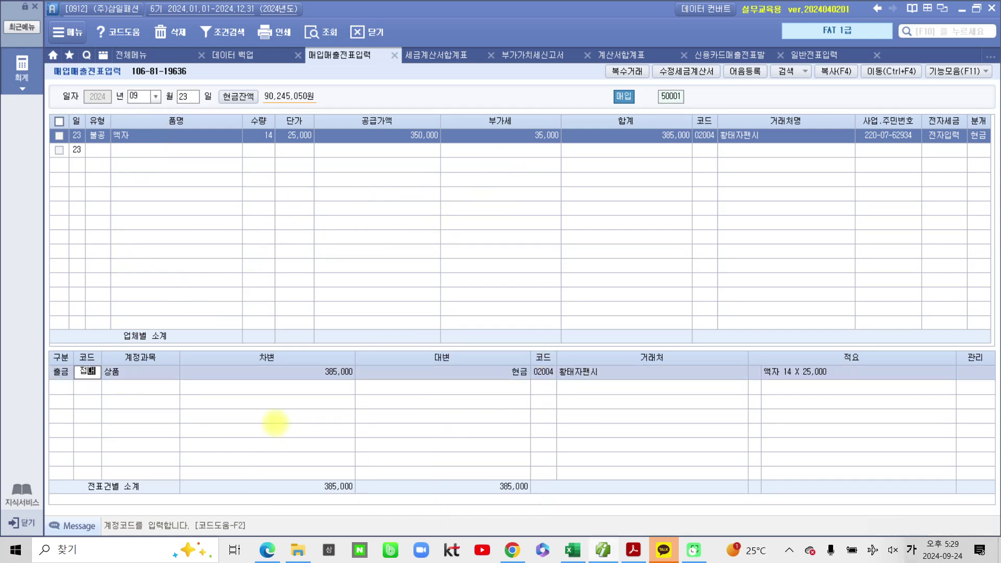
key(Return)
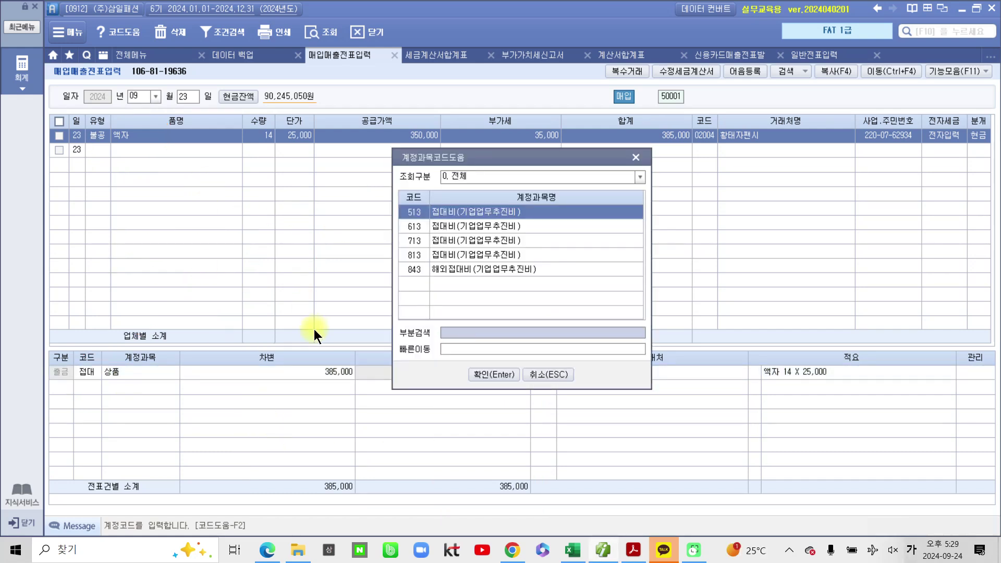
click(444, 258)
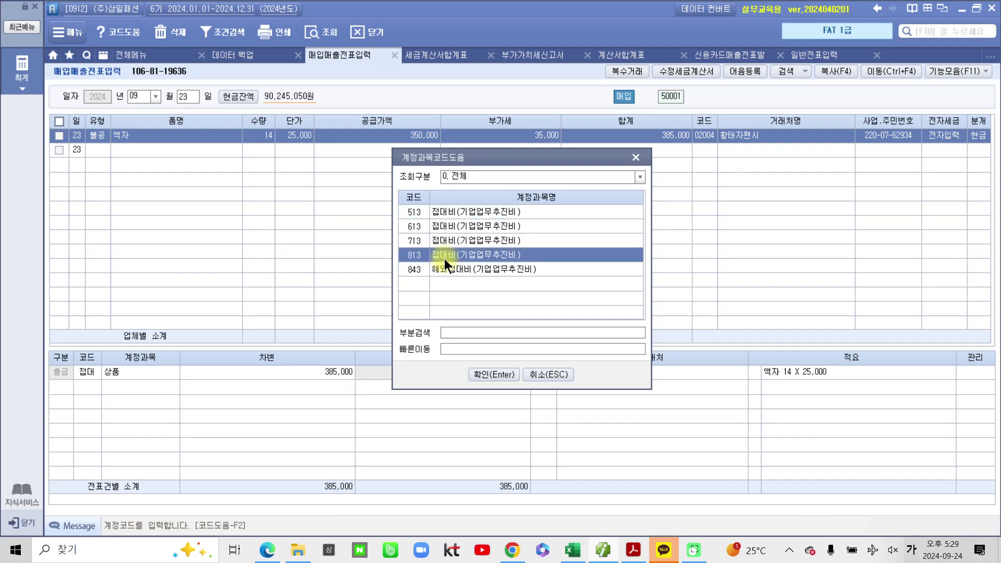
click(496, 373)
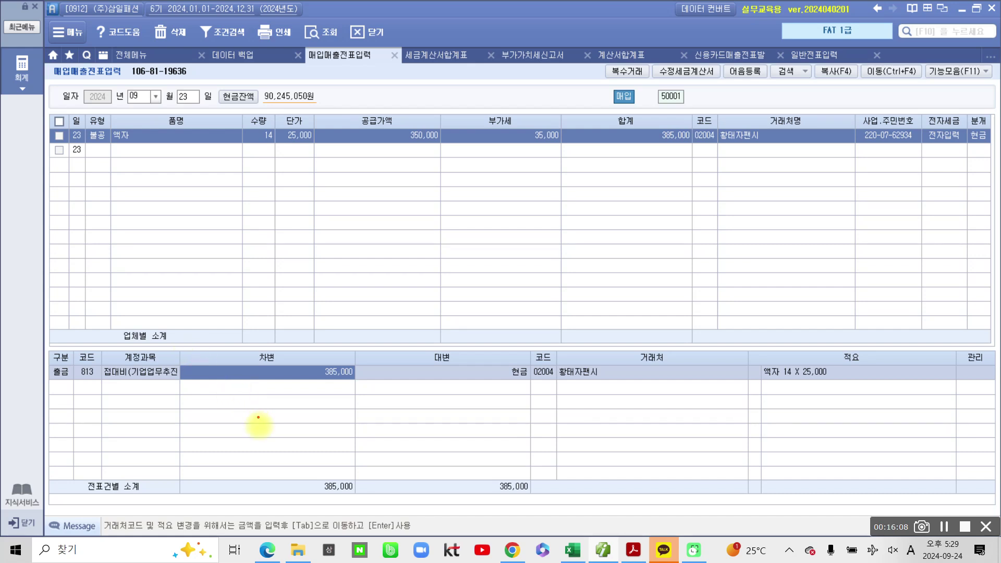
Step: Examine how the 액자 voucher's 불공 type, 공급가액 and 부가세 relate to the 접대비 debit and the journal entry totals
drag(306, 480, 369, 499)
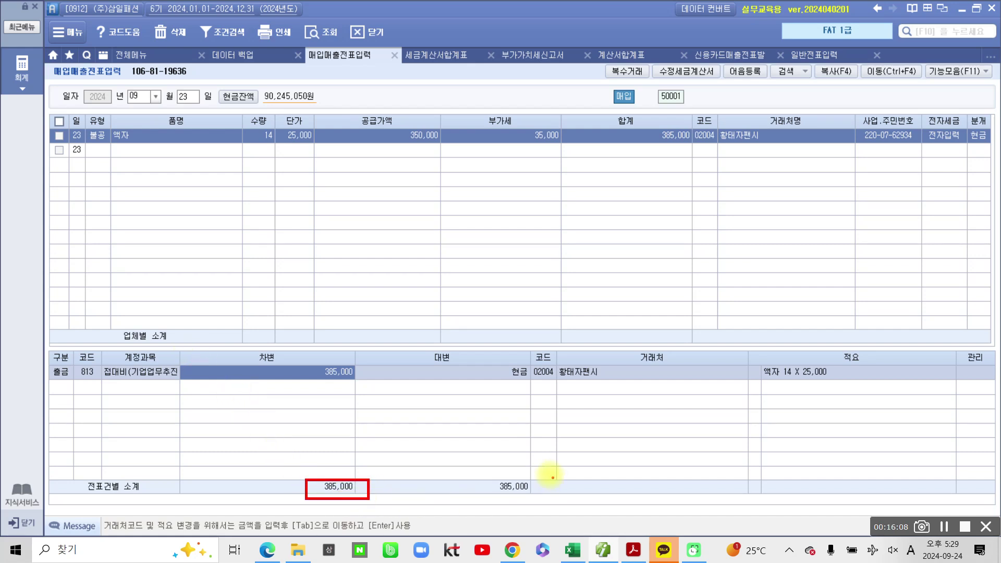
mouse_move(482, 469)
mouse_down()
mouse_move(518, 516)
mouse_move(568, 513)
mouse_up()
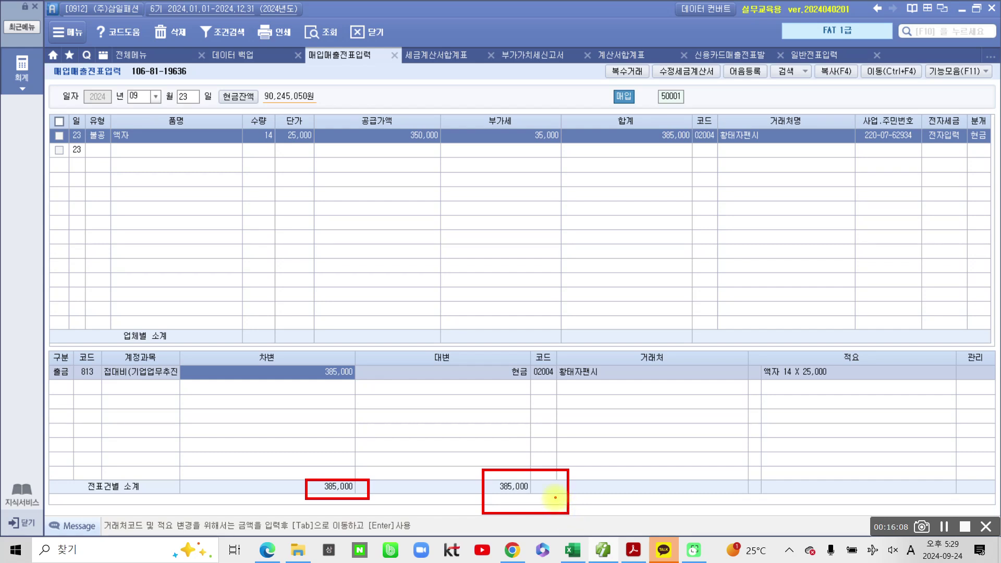
mouse_move(104, 170)
mouse_down()
mouse_move(65, 118)
mouse_move(125, 130)
mouse_move(120, 167)
mouse_up()
mouse_move(83, 203)
mouse_down()
mouse_move(80, 230)
mouse_move(109, 195)
mouse_up()
mouse_move(115, 194)
mouse_down()
mouse_move(102, 227)
mouse_move(132, 216)
mouse_move(116, 239)
mouse_up()
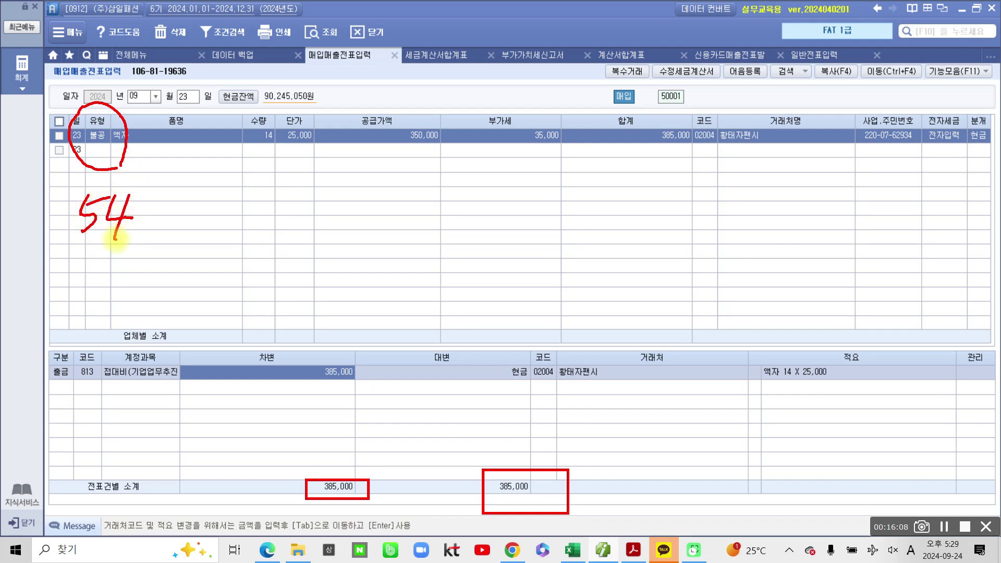
drag(477, 147, 570, 150)
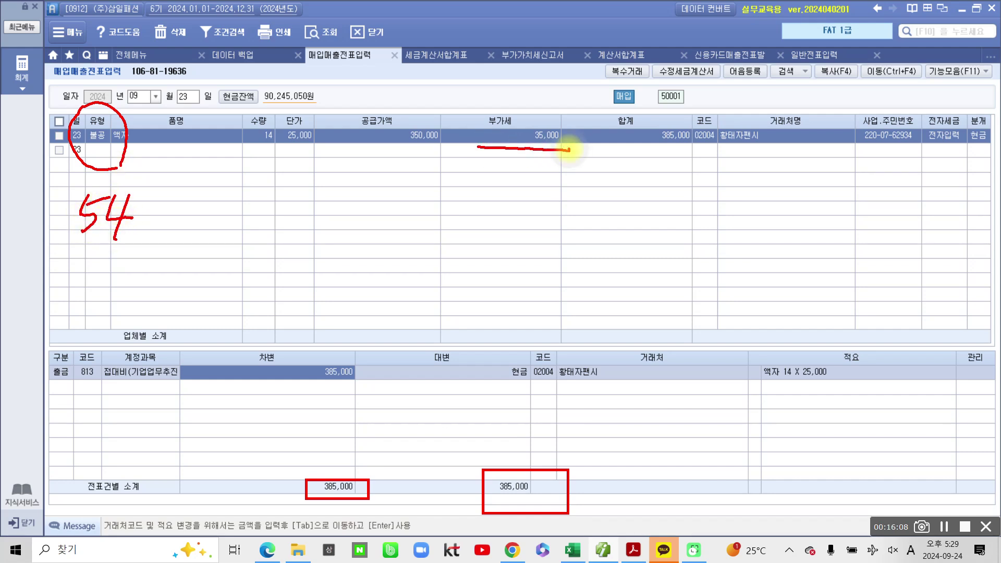
mouse_move(78, 364)
mouse_down()
mouse_move(74, 374)
mouse_move(201, 386)
mouse_move(354, 382)
mouse_move(270, 342)
mouse_move(98, 347)
mouse_up()
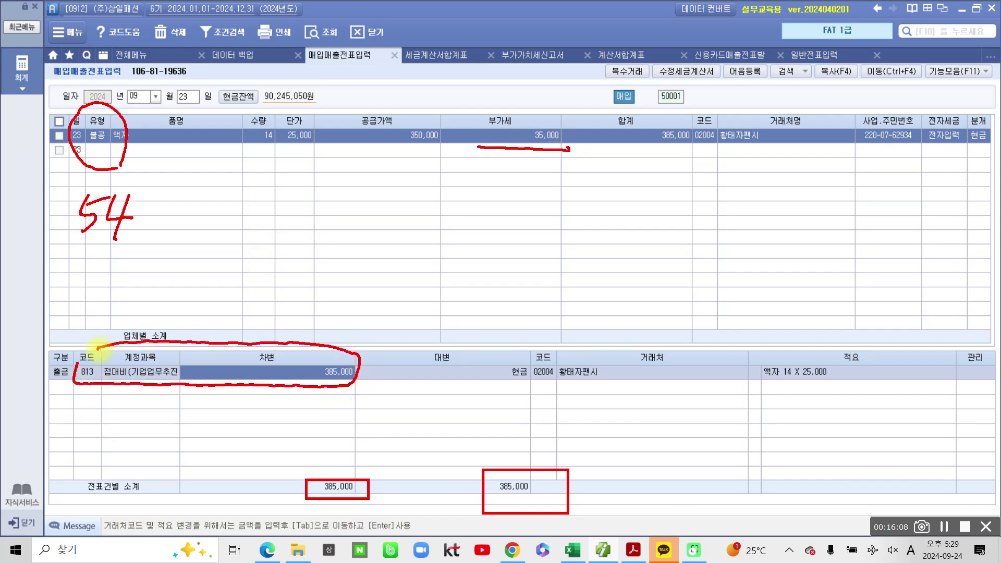
mouse_move(365, 102)
mouse_down()
mouse_move(346, 116)
mouse_move(509, 185)
mouse_move(521, 100)
mouse_move(369, 119)
mouse_up()
mouse_move(430, 187)
mouse_down()
mouse_move(285, 364)
mouse_move(295, 346)
mouse_move(306, 367)
mouse_move(275, 372)
mouse_up()
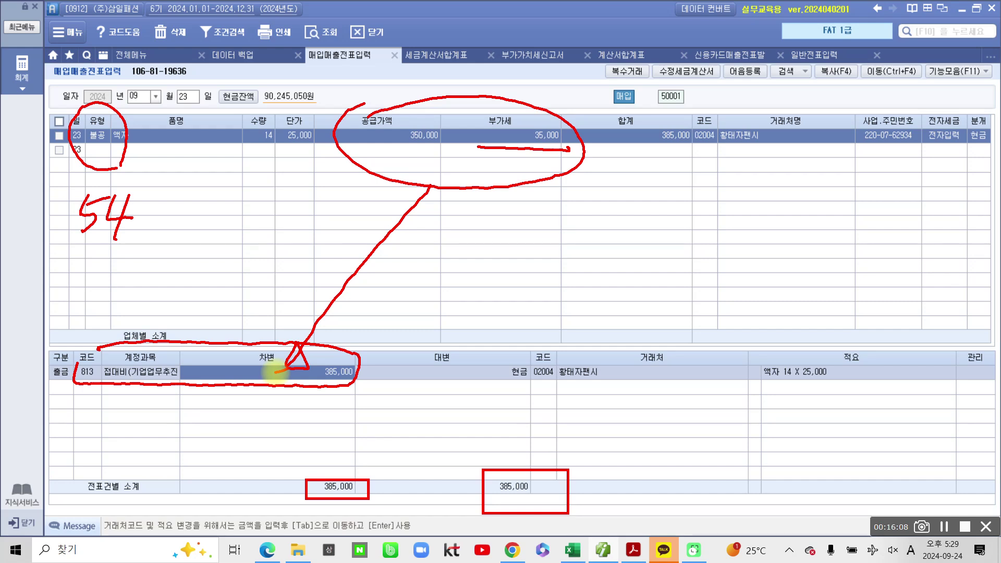
mouse_move(94, 259)
mouse_down()
mouse_move(52, 232)
mouse_move(125, 185)
mouse_up()
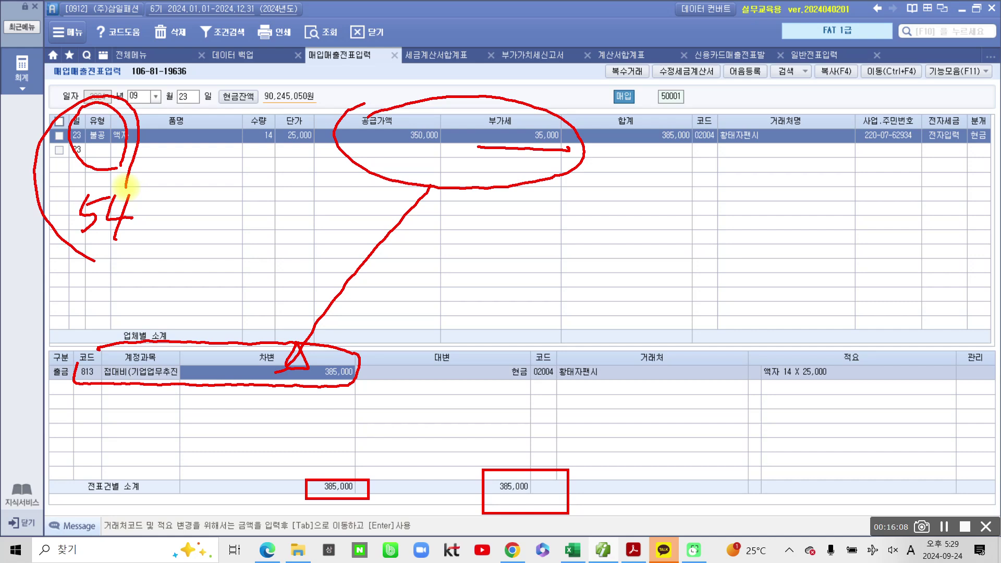
key(Escape)
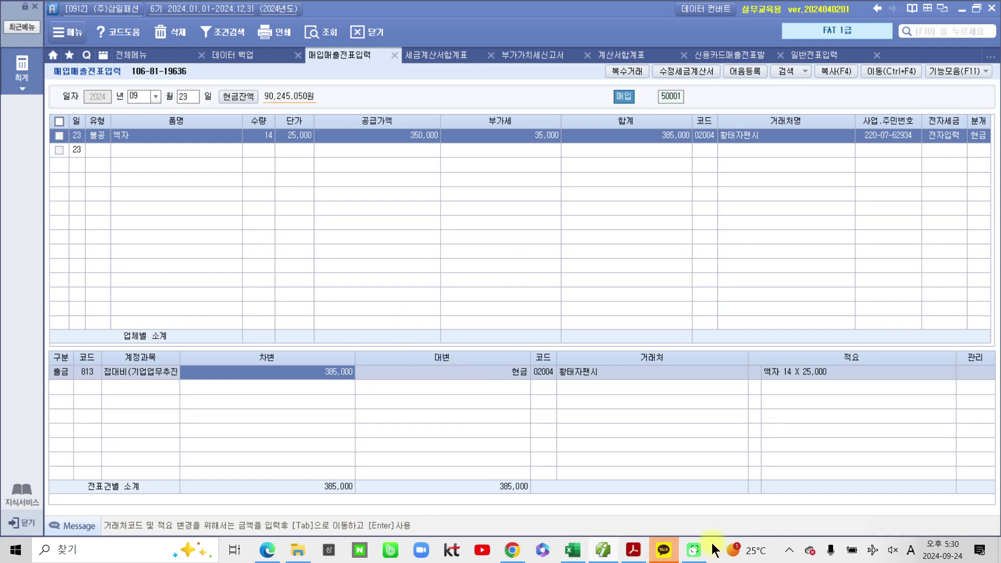
Step: Switch to the textbook PDF and highlight 외상 and 영업부에서 사용할 승용차 in the 수행 7 sentence
click(631, 553)
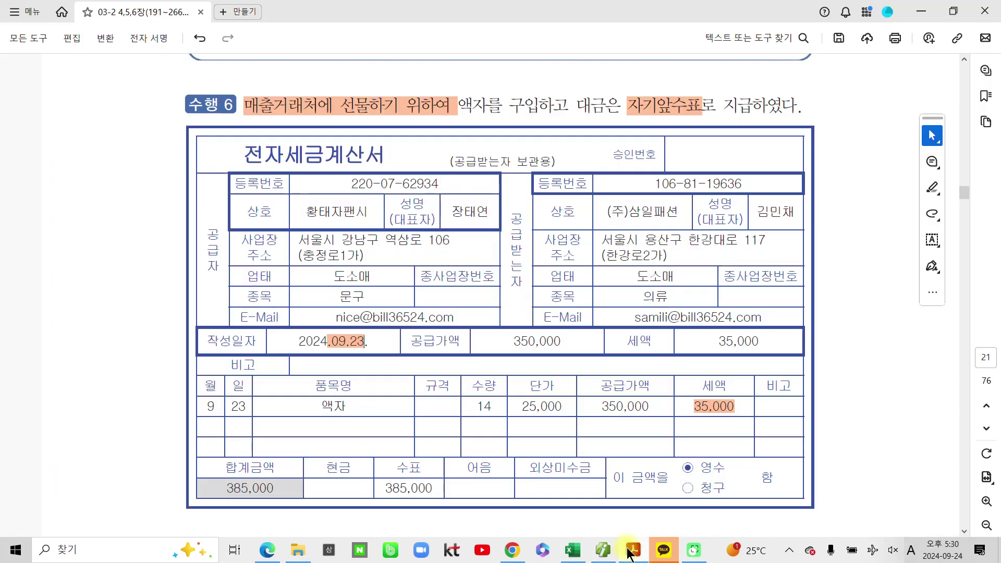
scroll(353, 427, down, 5)
scroll(351, 431, down, 8)
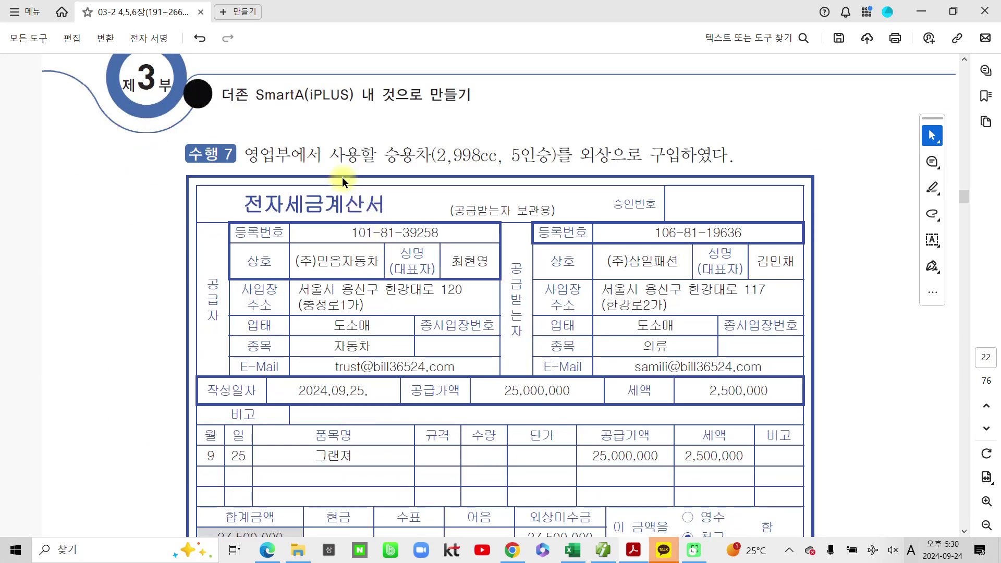
drag(253, 164, 391, 161)
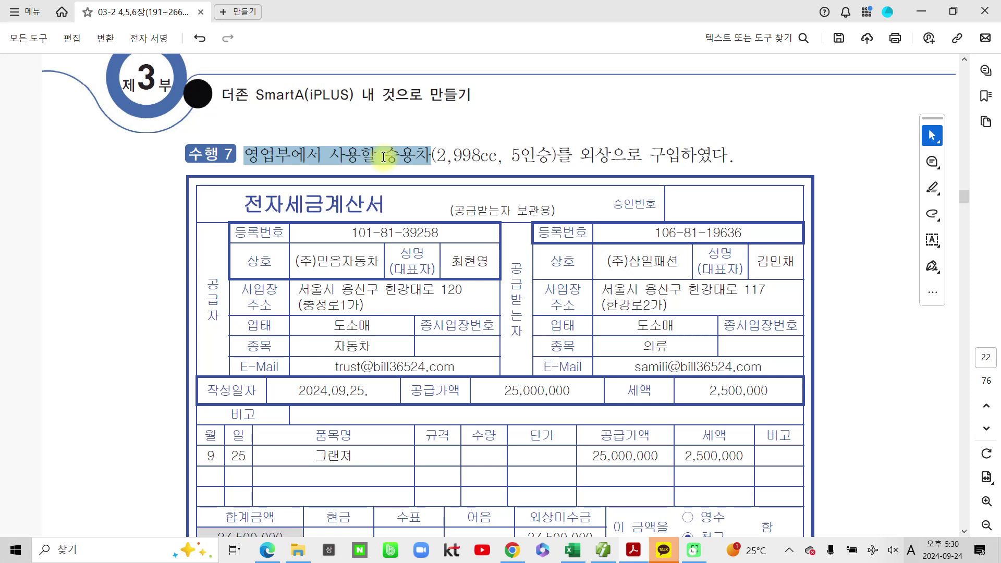
drag(383, 157, 727, 159)
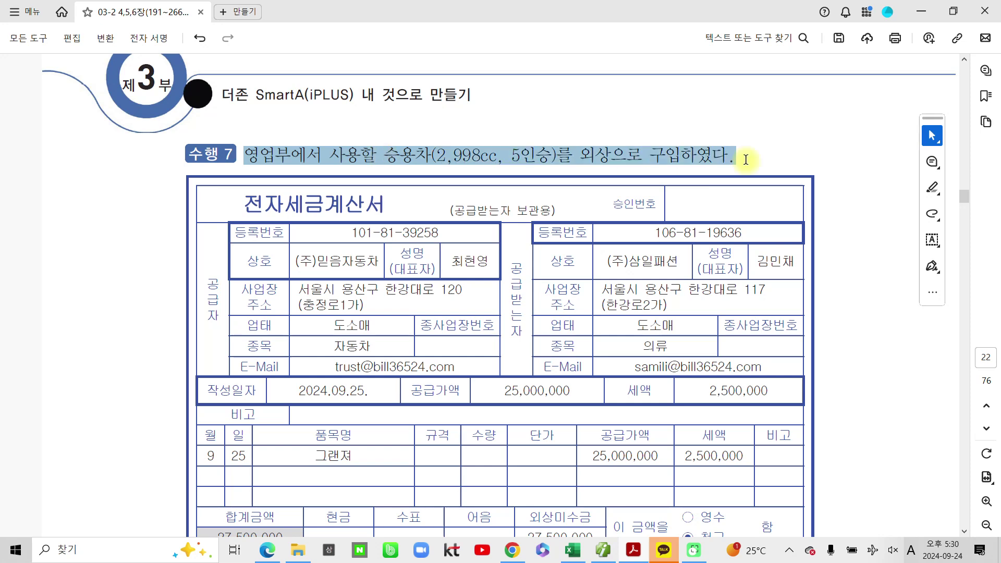
click(563, 154)
drag(579, 154, 611, 154)
click(642, 183)
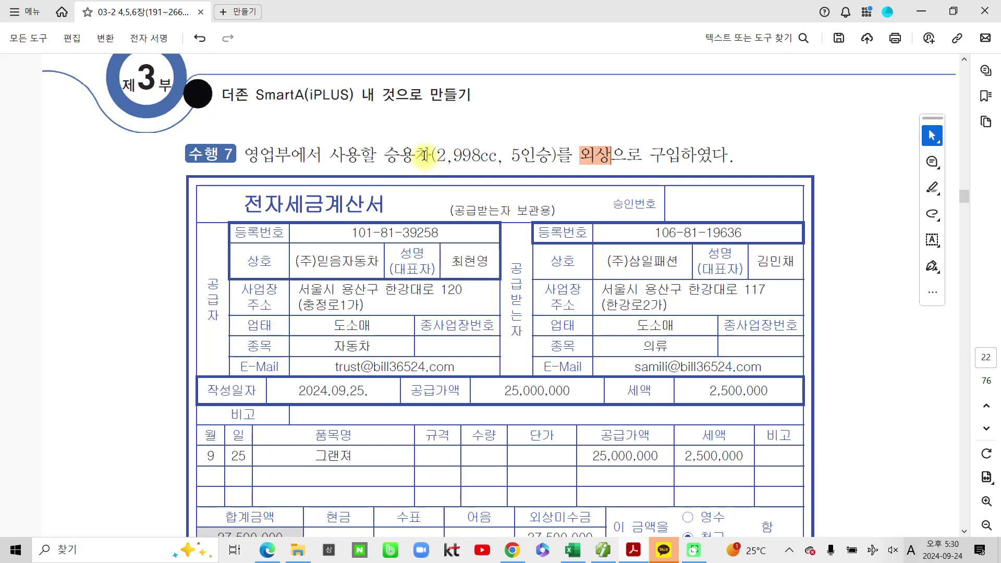
drag(426, 154, 244, 154)
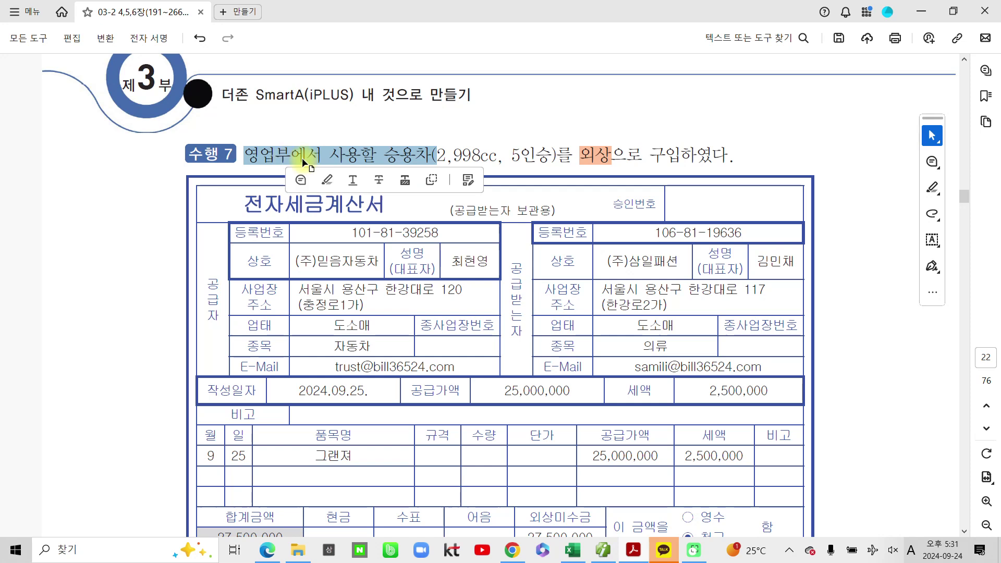
click(328, 180)
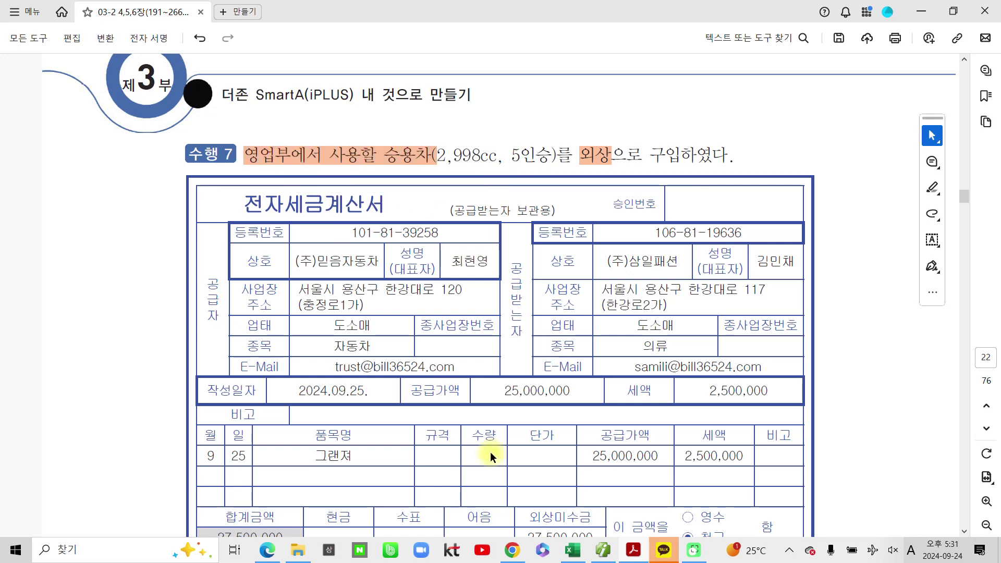
Step: Examine the 수행 7 passenger car purchase to determine which non-deductible reason applies
mouse_move(631, 95)
mouse_down()
mouse_move(639, 137)
mouse_move(673, 133)
mouse_up()
drag(678, 83, 687, 148)
mouse_move(689, 108)
mouse_down()
mouse_move(696, 130)
mouse_move(721, 129)
mouse_up()
drag(716, 75, 729, 141)
drag(732, 71, 771, 82)
drag(734, 110, 749, 135)
mouse_move(760, 99)
mouse_down()
mouse_move(753, 128)
mouse_move(770, 112)
mouse_up()
mouse_move(776, 71)
mouse_down()
mouse_move(797, 58)
mouse_move(826, 78)
mouse_up()
drag(782, 120, 807, 112)
mouse_move(813, 66)
mouse_down()
mouse_move(836, 73)
mouse_move(817, 123)
mouse_up()
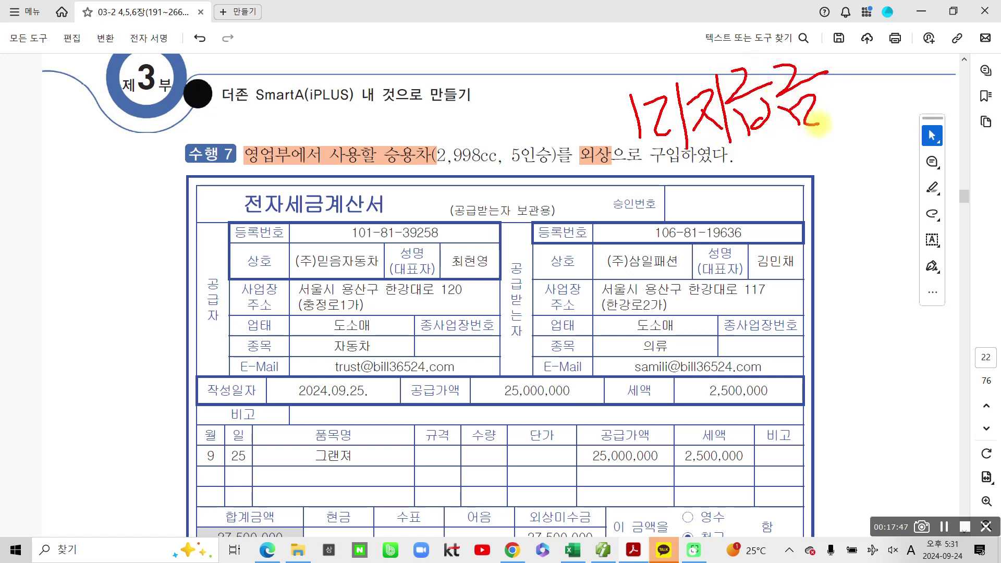
mouse_move(599, 118)
mouse_down()
mouse_move(586, 141)
mouse_move(611, 134)
mouse_up()
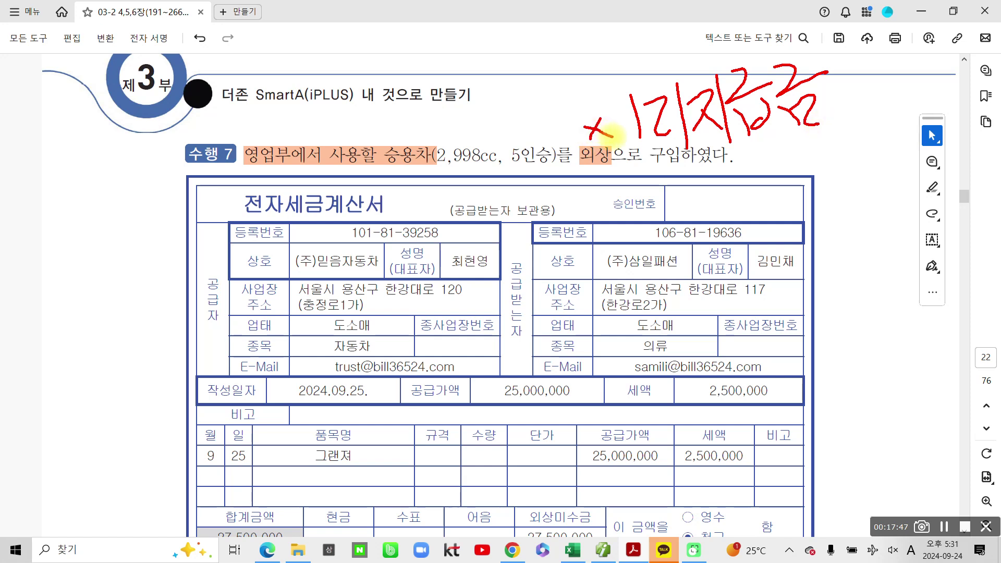
mouse_move(572, 53)
mouse_down()
mouse_move(600, 65)
mouse_move(597, 88)
mouse_move(600, 29)
mouse_move(614, 79)
mouse_up()
drag(643, 151, 852, 110)
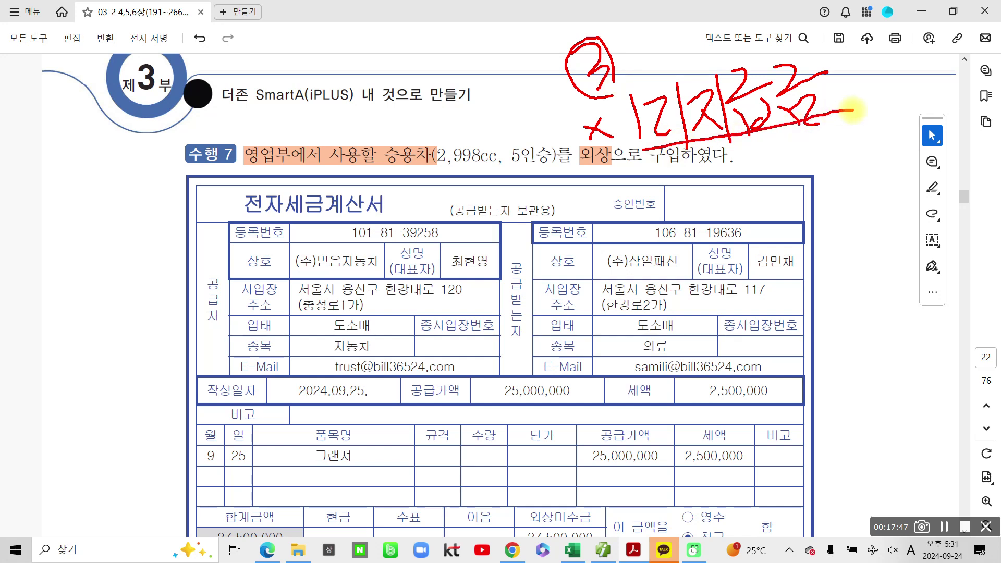
key(Escape)
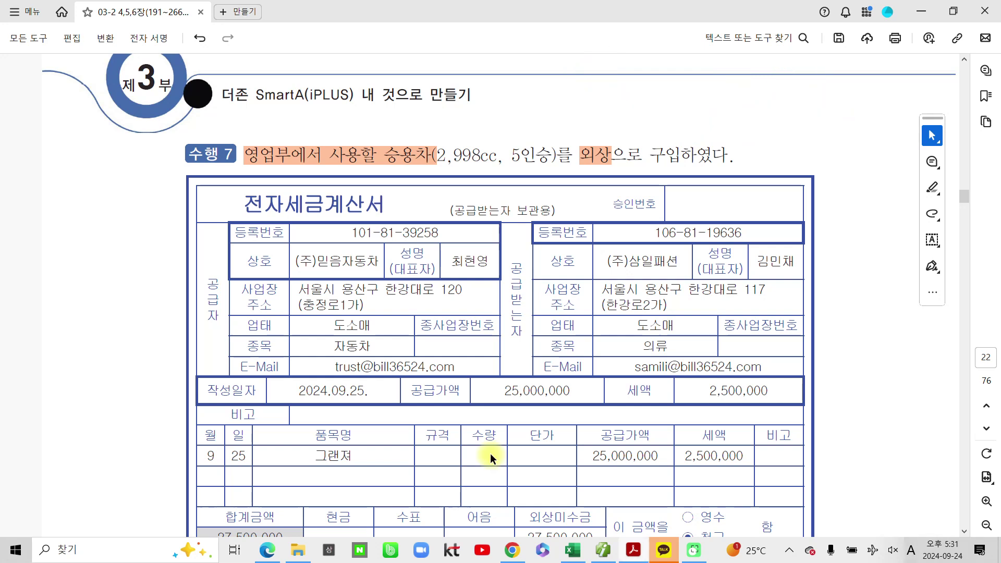
Step: Highlight the 세액 amount 2,500,000 on the 그랜져 line of the 수행 7 invoice
scroll(459, 508, down, 1)
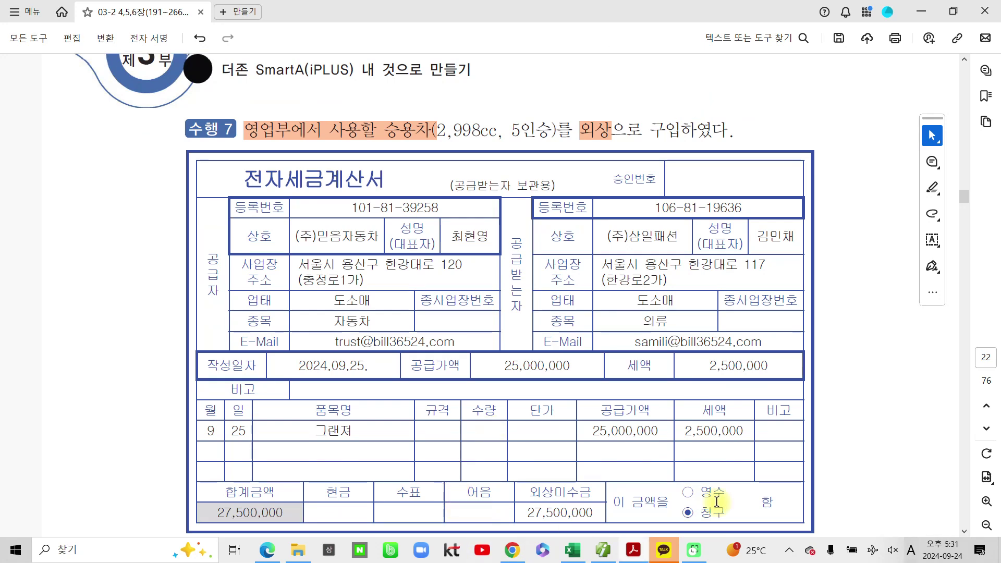
drag(685, 432, 744, 432)
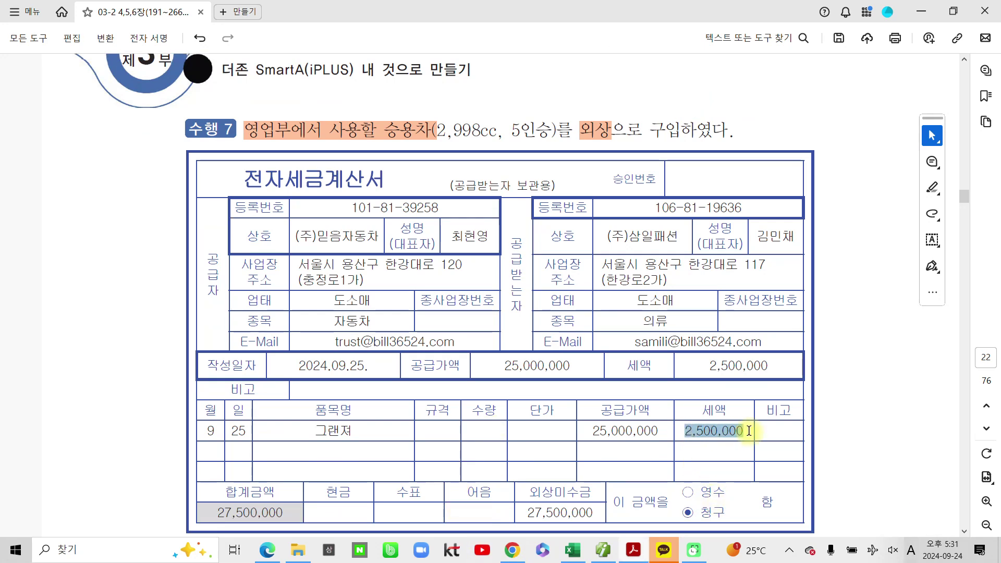
click(786, 453)
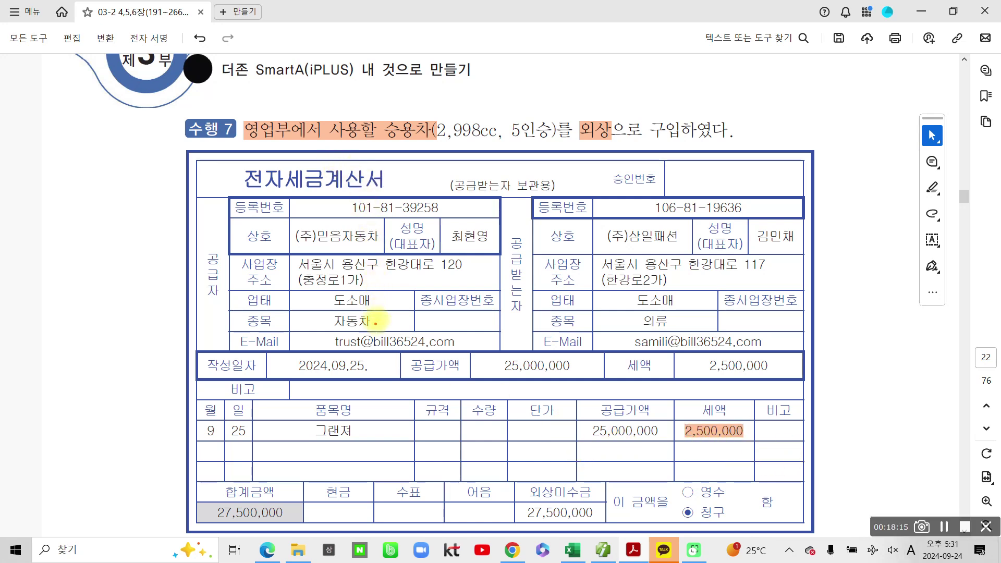
Step: Check the 그랜져 item with its engine size and seating capacity, and highlight 세금계산서 in the 수행 7 invoice title
mouse_move(296, 416)
mouse_down()
mouse_move(346, 447)
mouse_move(384, 447)
mouse_up()
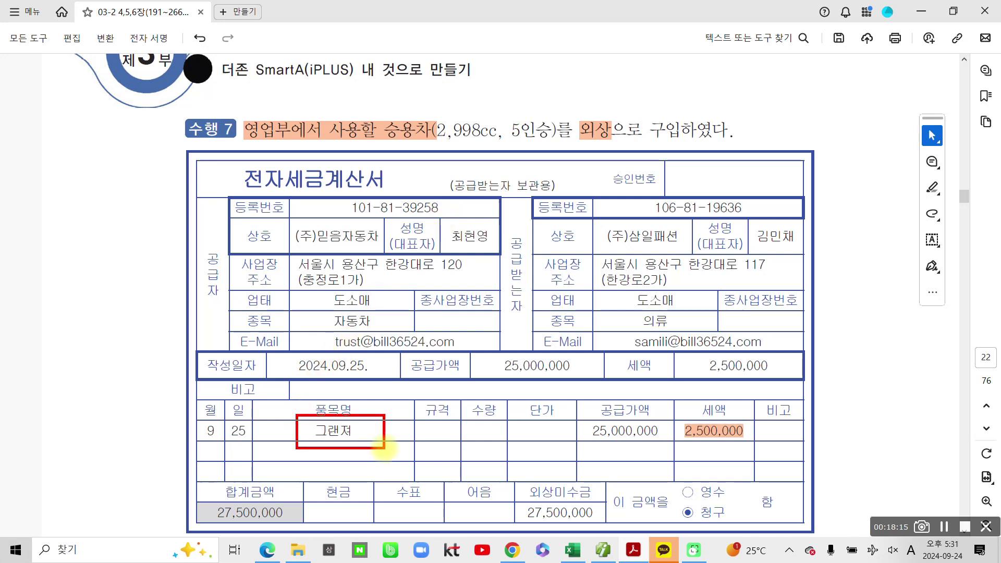
drag(240, 141, 449, 144)
mouse_move(469, 103)
mouse_down()
mouse_move(420, 117)
mouse_move(519, 138)
mouse_move(451, 104)
mouse_up()
mouse_move(514, 111)
mouse_down()
mouse_move(506, 129)
mouse_move(553, 151)
mouse_move(527, 112)
mouse_up()
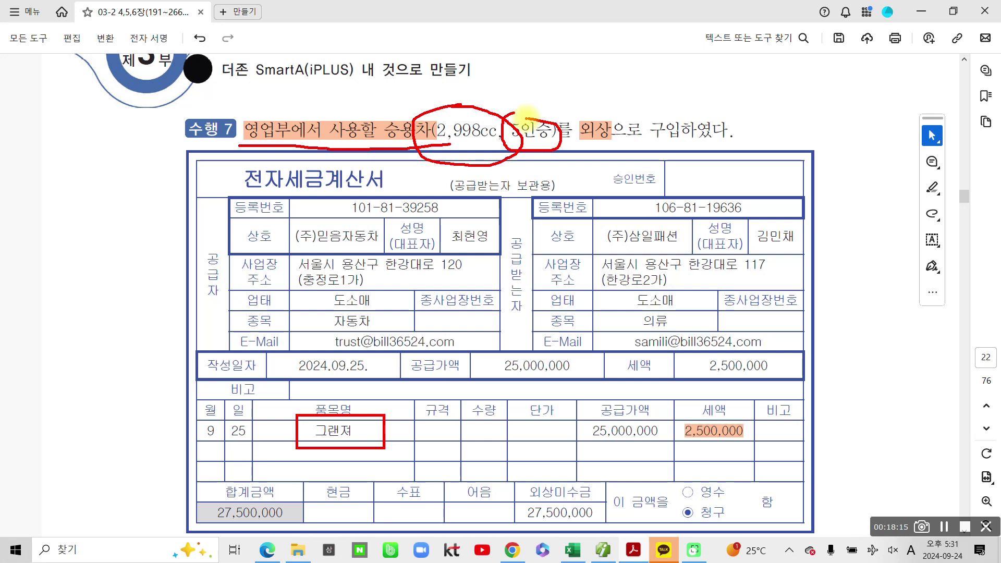
key(Escape)
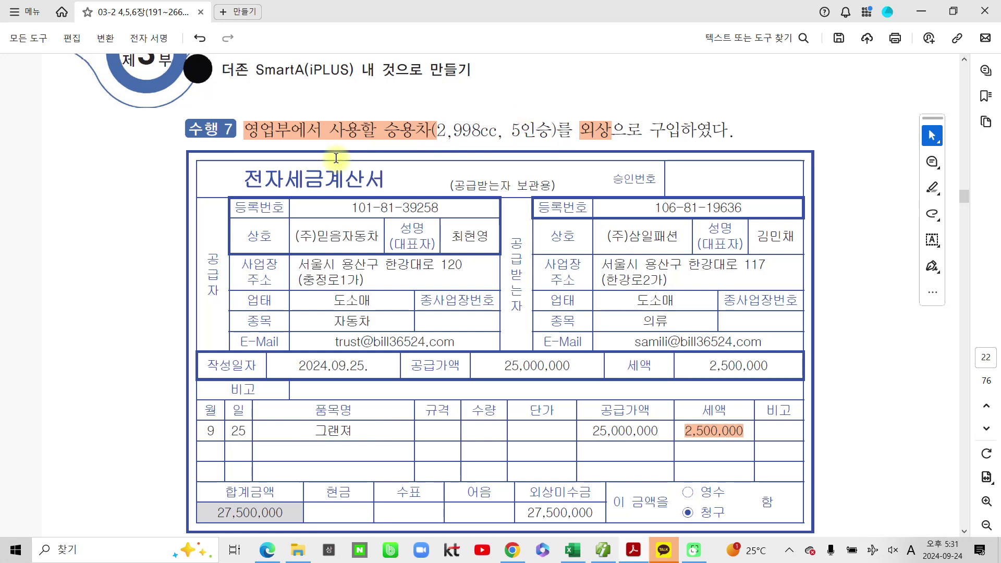
drag(286, 180, 385, 180)
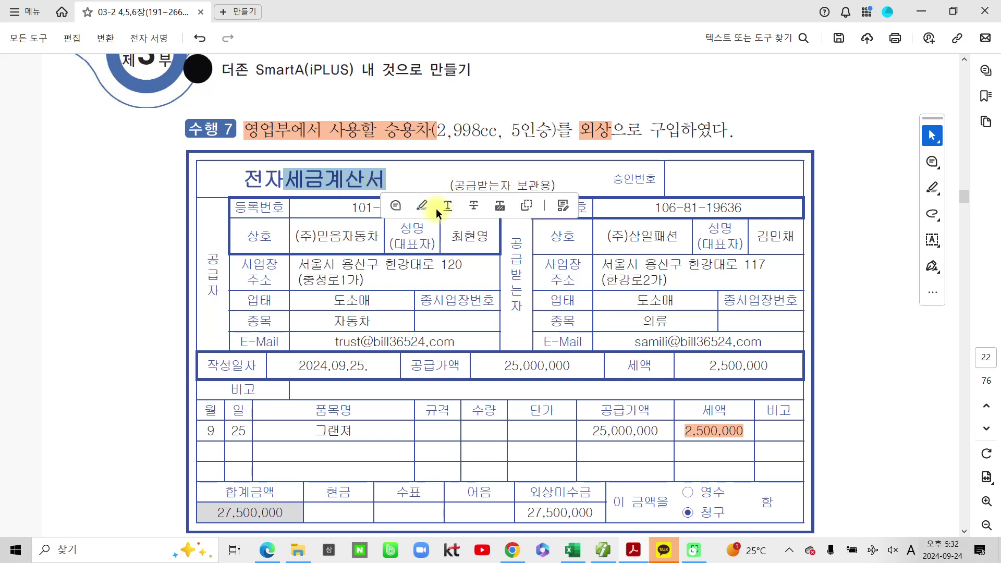
click(422, 206)
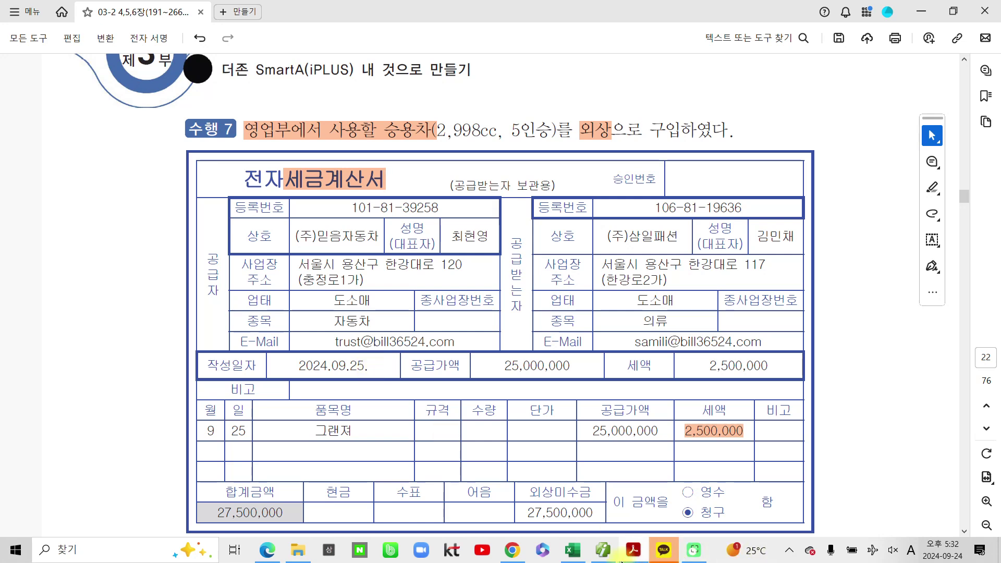
Step: Switch back to 매입매출전표입력 and start a September 25 voucher of type 54 불공 with reason 3. 비영업용 소형승용차 구입 및 유지
click(603, 549)
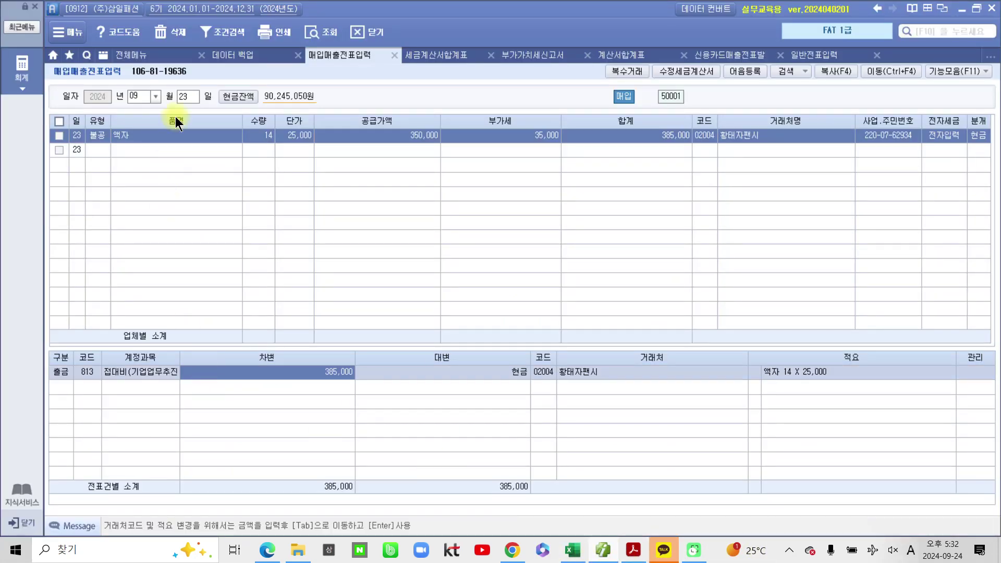
click(191, 98)
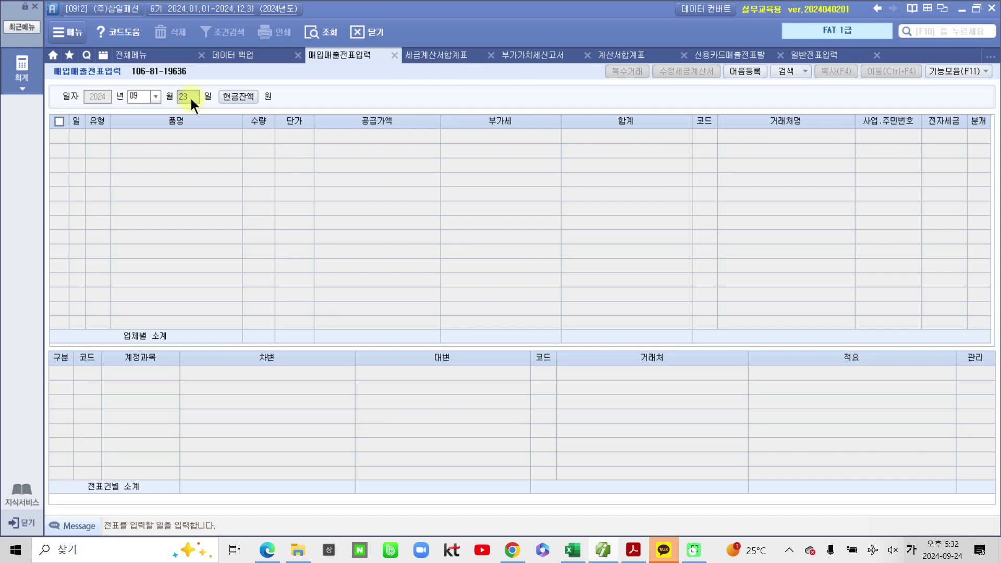
text(25)
key(Return)
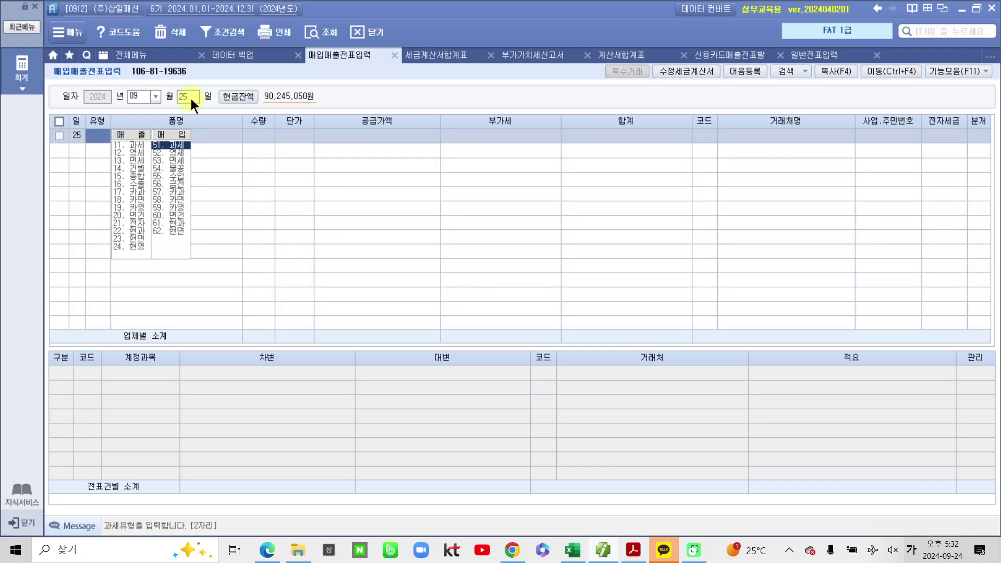
text(54)
key(Return)
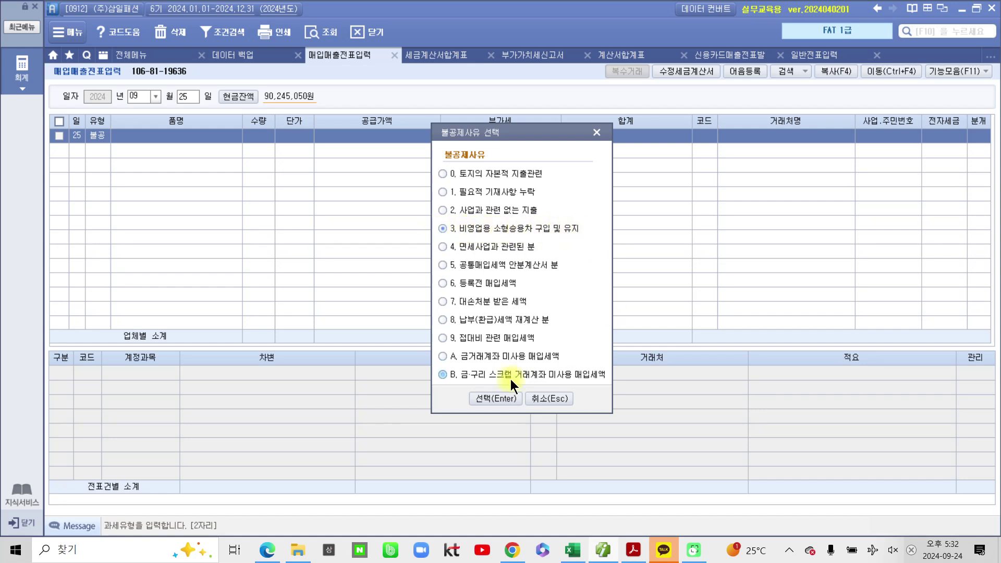
click(490, 396)
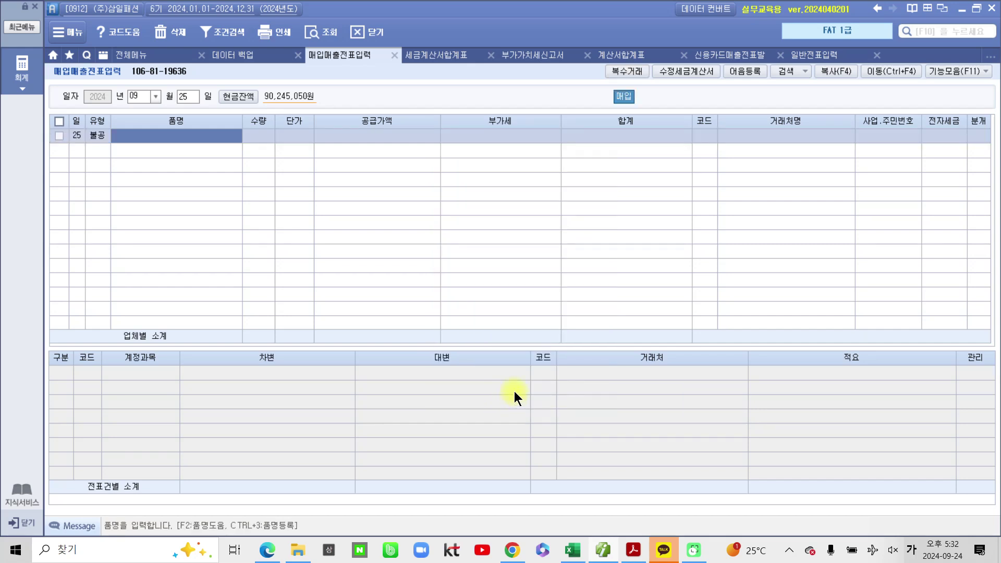
Step: Enter 그랜져 as the item of the September 25 불공 voucher, with a supply value of 25,000,000 and its VAT
text(그랜저)
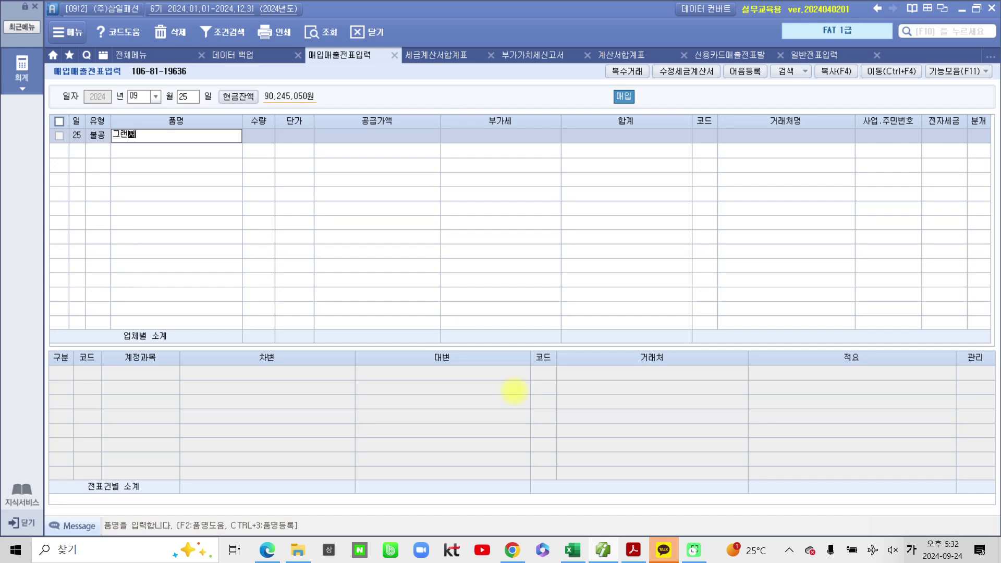
key(Return)
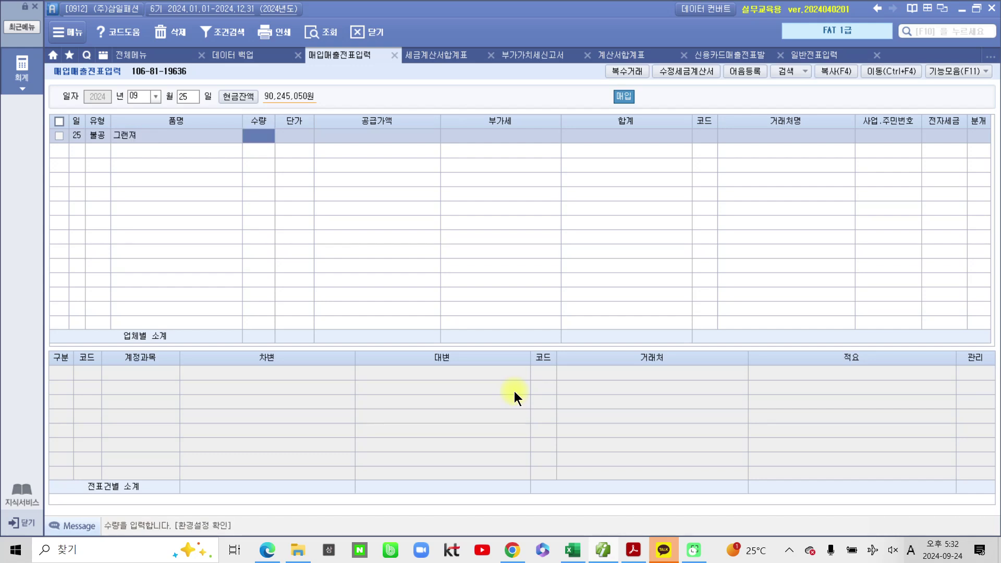
key(Return)
key(Return)
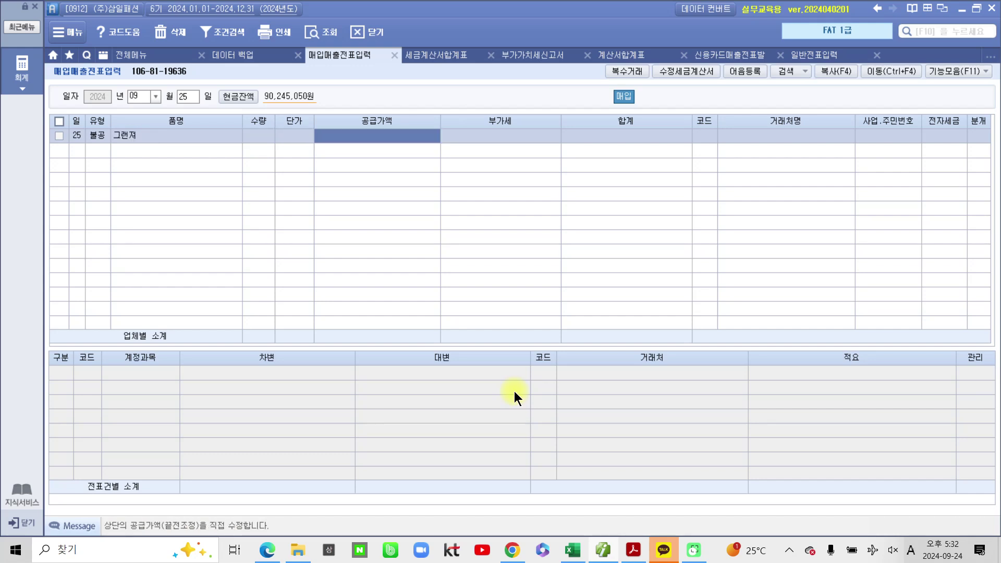
text(25,000,000)
key(Return)
key(Return)
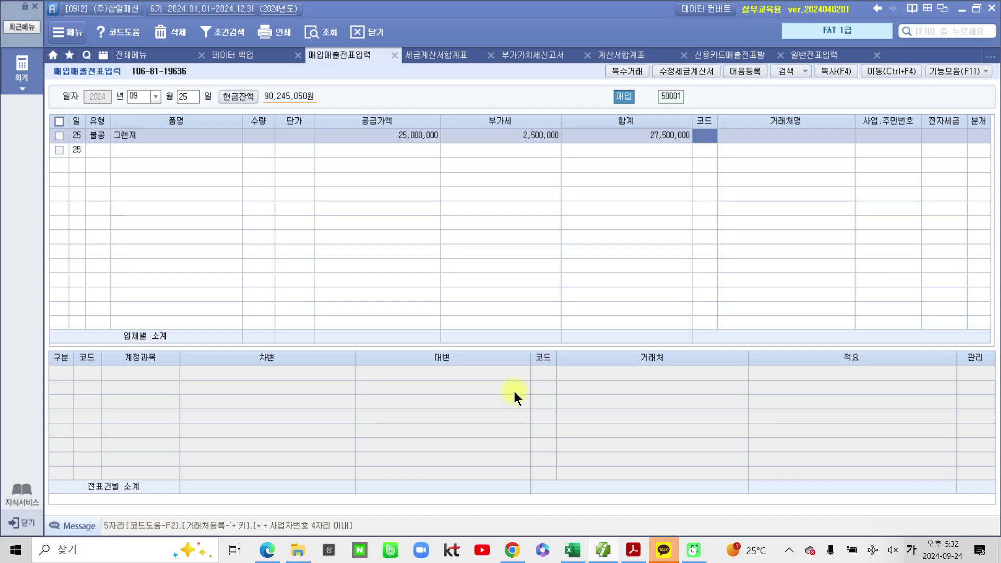
Step: Assign (주)믿음자동차 as the voucher's trading partner and mark the tax invoice as 전자입력
text(믿음)
key(Return)
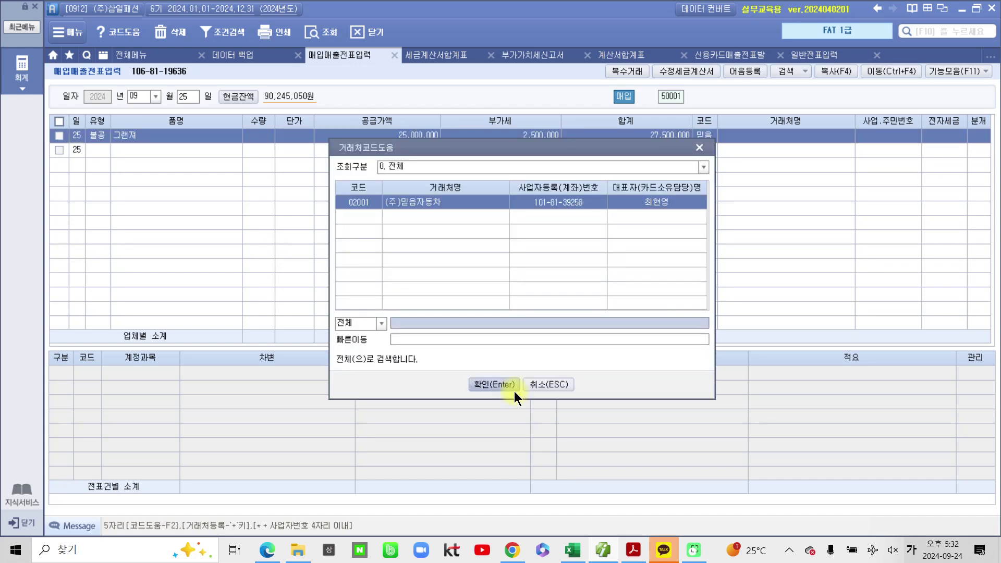
key(Return)
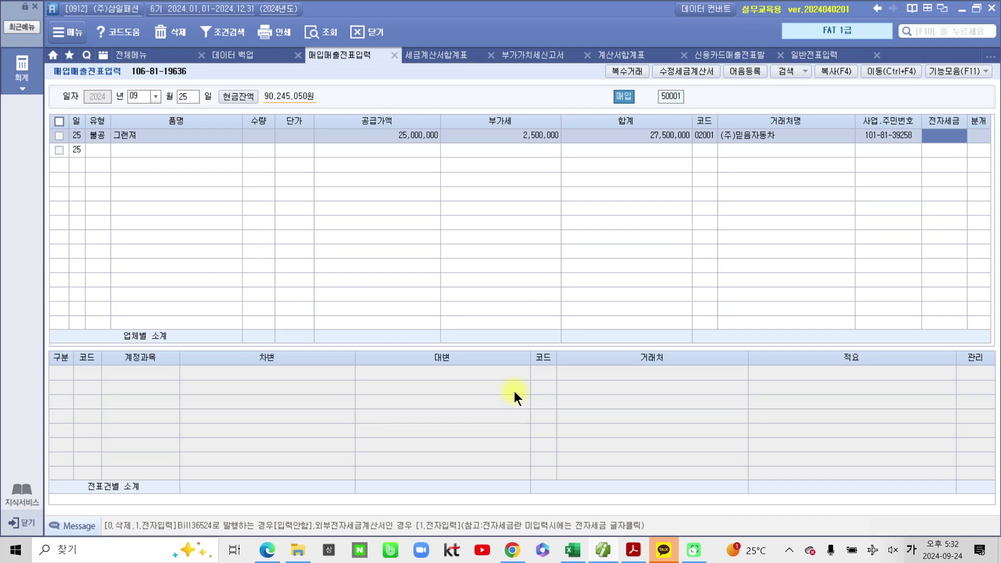
text(1)
key(Return)
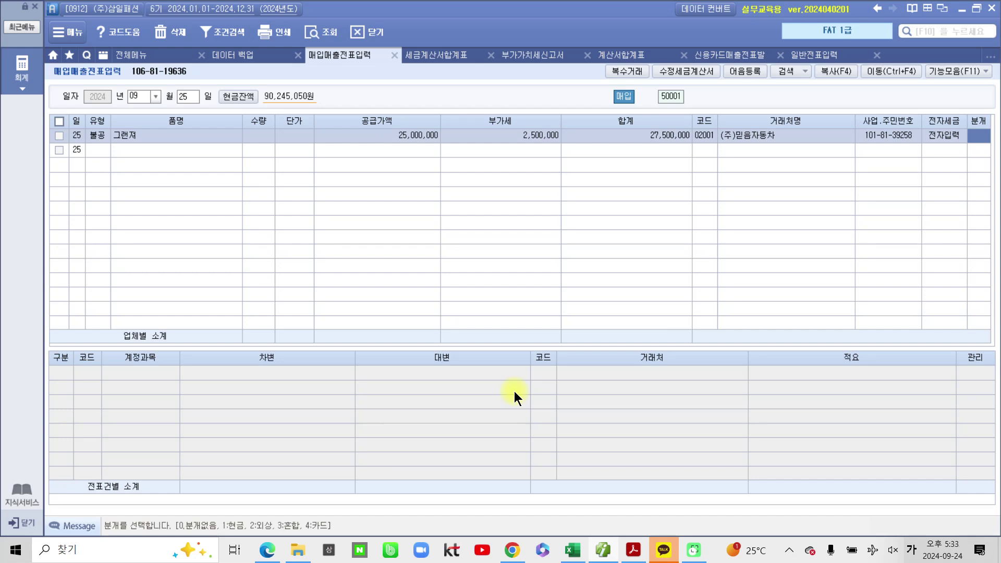
Step: Set the journal type to 3 혼합 and change the debit account to 208 차량운반구
text(3)
key(Return)
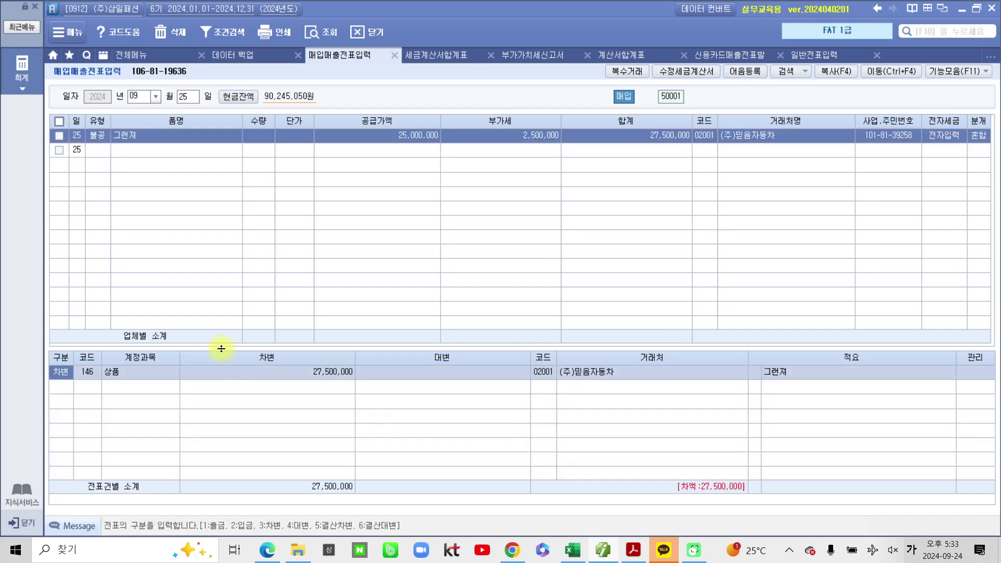
click(88, 372)
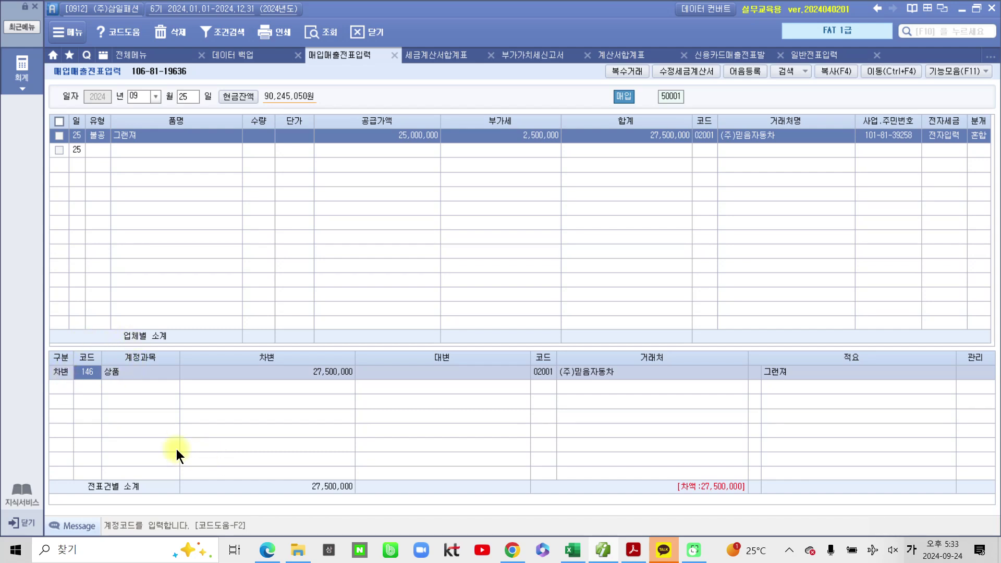
text(차량)
key(Return)
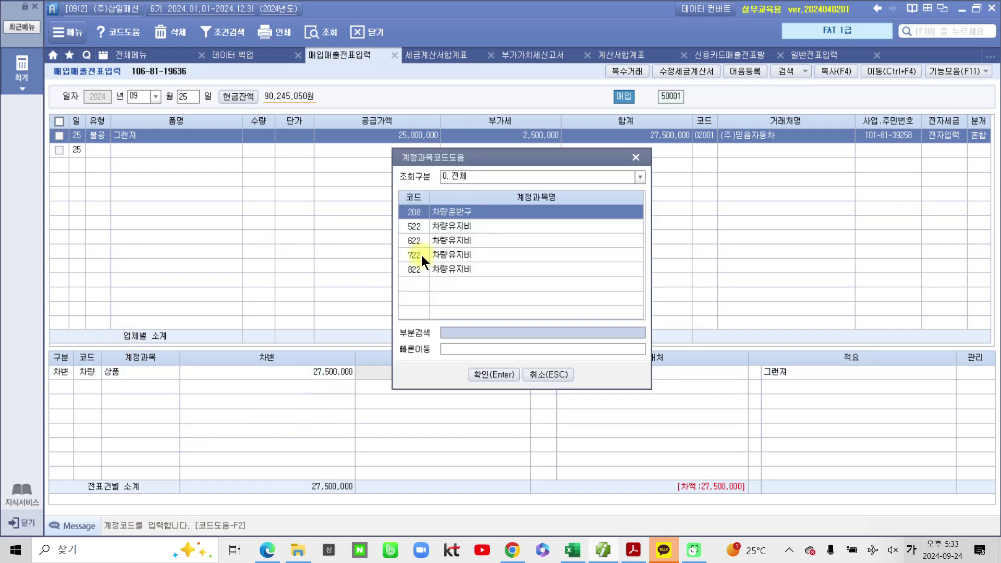
click(479, 372)
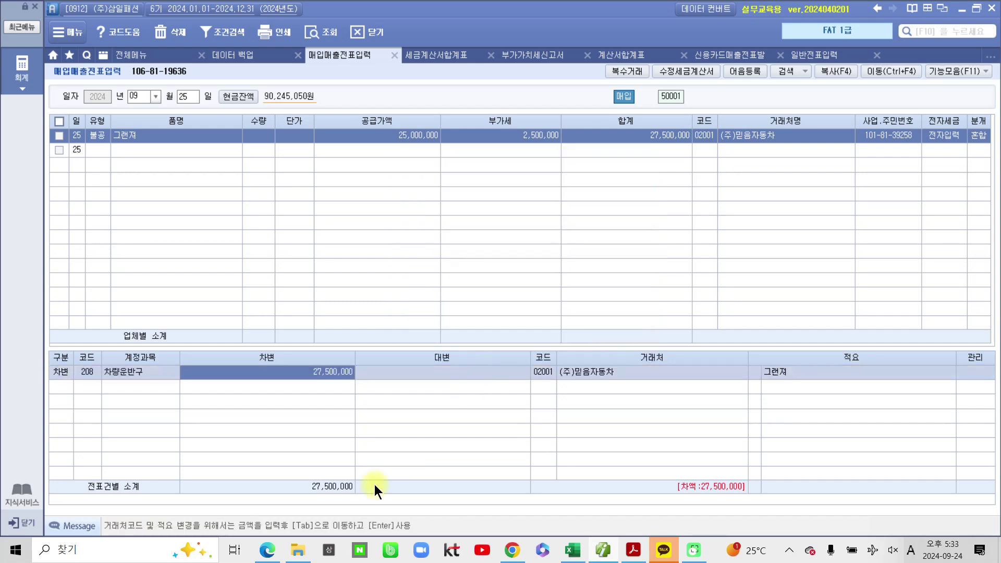
Step: Add a credit line for 253 미지급금 with an amount of 27,500,000
click(80, 389)
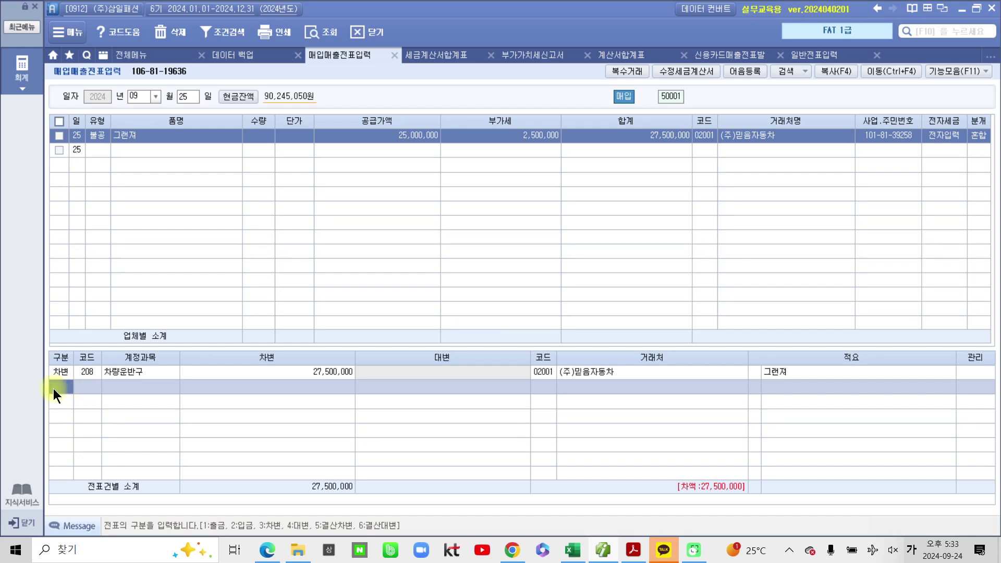
text(4)
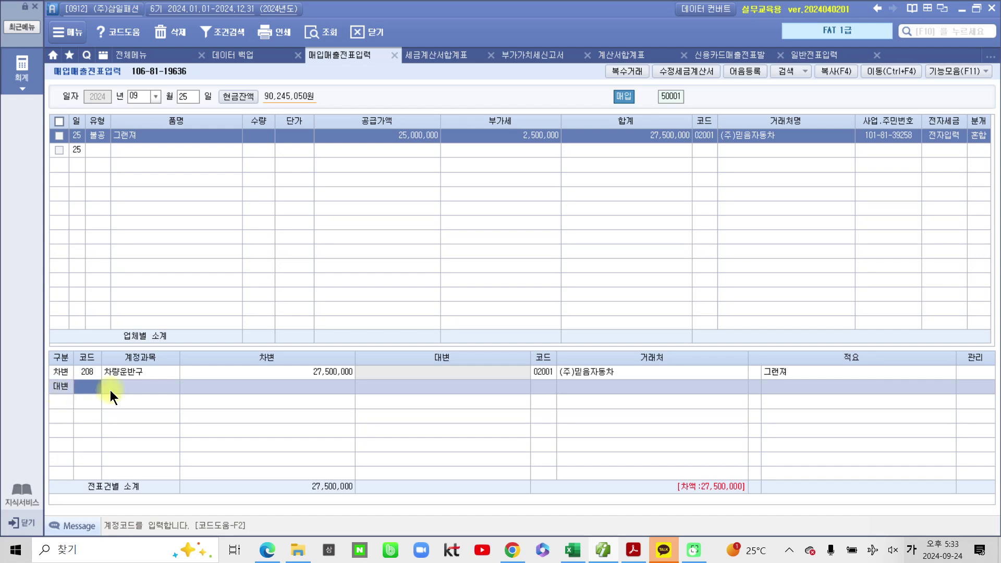
text(미지)
key(Return)
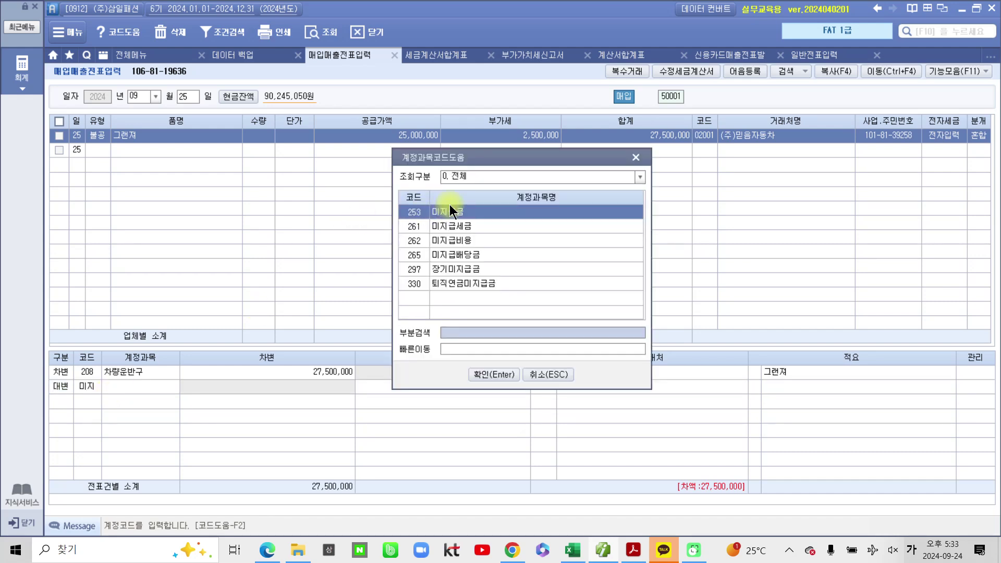
click(482, 377)
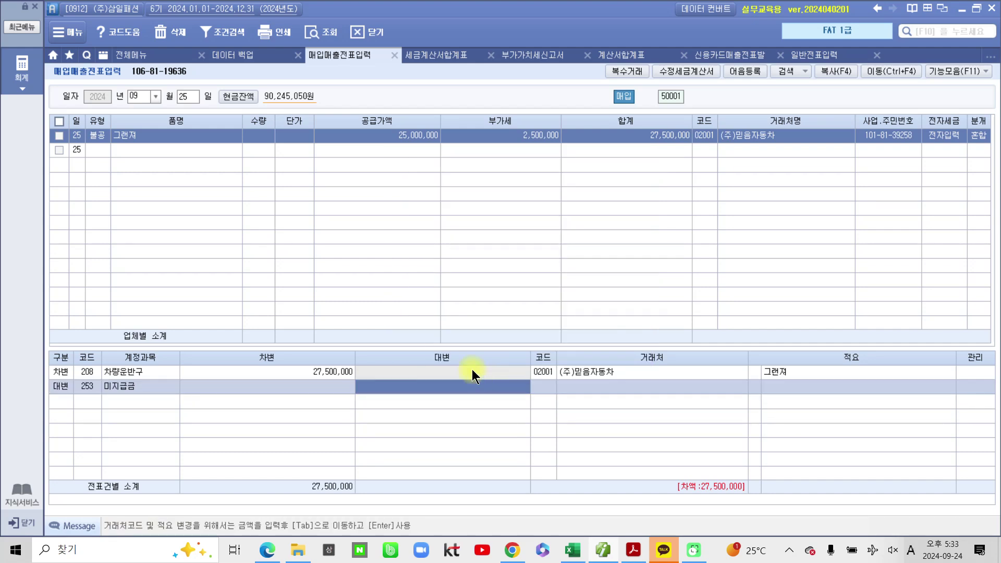
text(27,500)
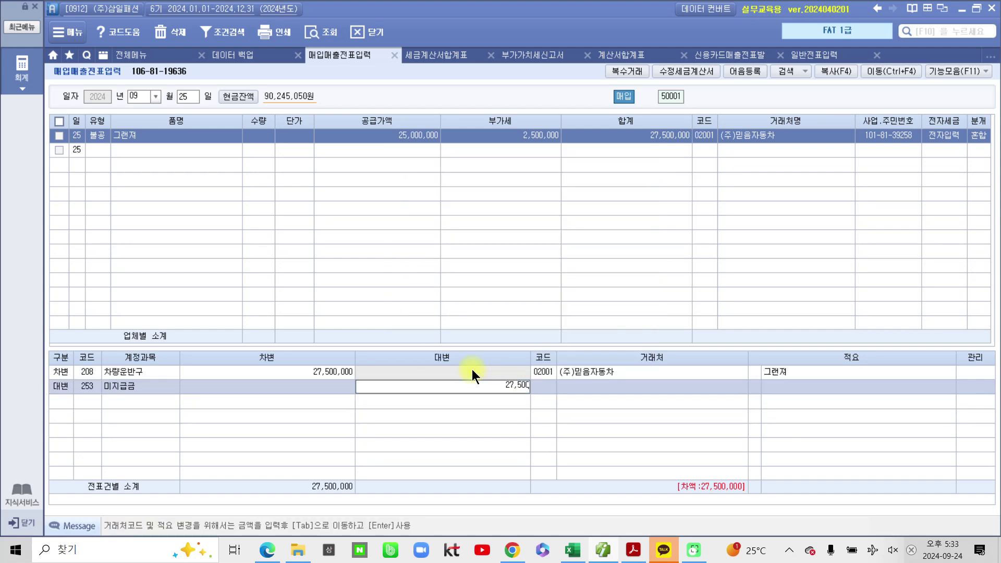
text(,000)
key(Return)
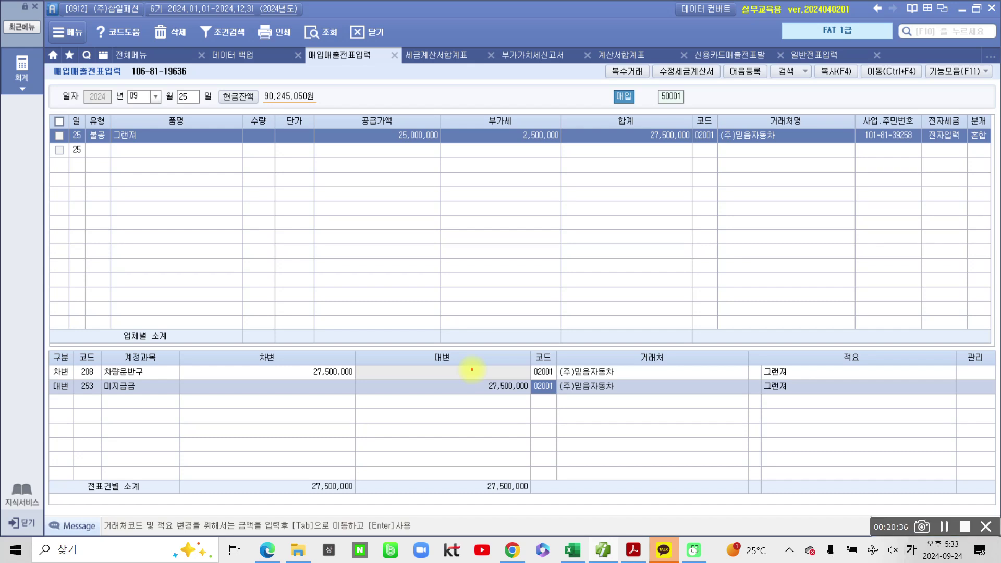
Step: Review the voucher's debit and credit totals, its 불공 type, and how supply value plus VAT carries into 차량운반구
mouse_move(292, 469)
mouse_down()
mouse_move(335, 476)
mouse_move(330, 505)
mouse_up()
mouse_move(500, 454)
mouse_down()
mouse_move(461, 472)
mouse_move(543, 512)
mouse_up()
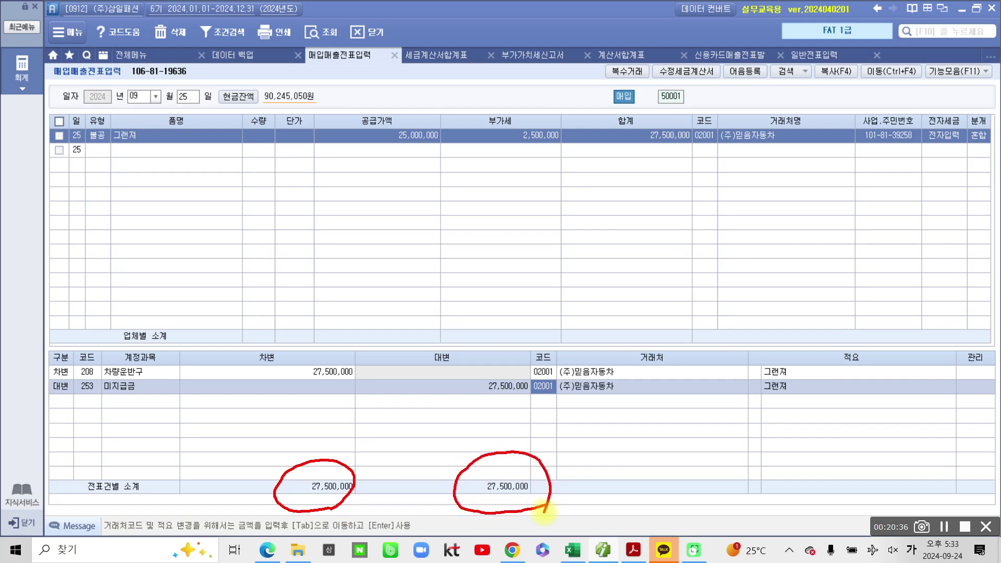
mouse_move(106, 175)
mouse_down()
mouse_move(59, 140)
mouse_move(109, 151)
mouse_move(106, 162)
mouse_up()
mouse_move(78, 193)
mouse_down()
mouse_move(78, 219)
mouse_move(63, 237)
mouse_move(98, 195)
mouse_move(98, 239)
mouse_up()
drag(98, 239, 138, 235)
drag(123, 195, 116, 255)
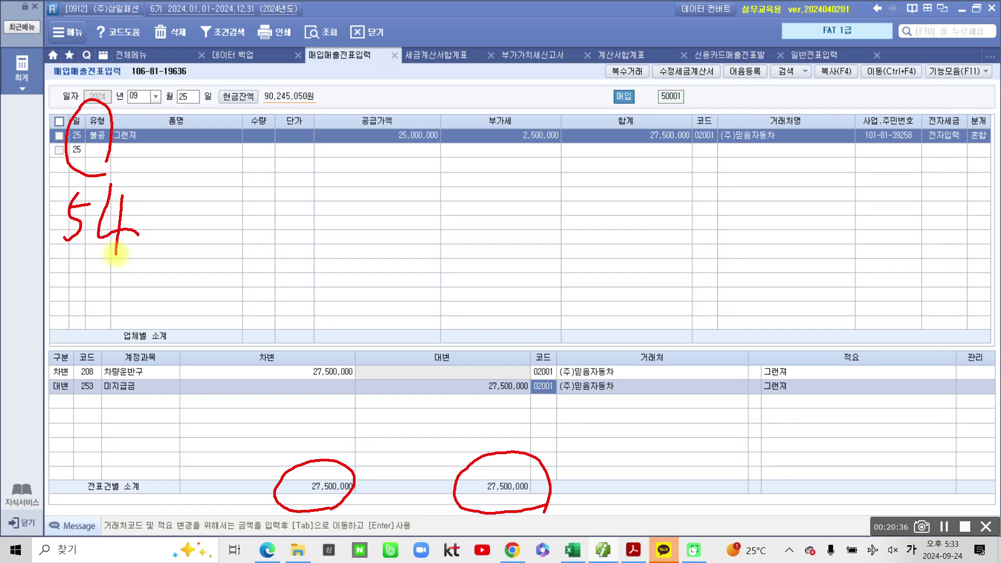
mouse_move(585, 151)
mouse_down()
mouse_move(362, 157)
mouse_move(498, 86)
mouse_move(547, 154)
mouse_move(447, 178)
mouse_move(338, 344)
mouse_up()
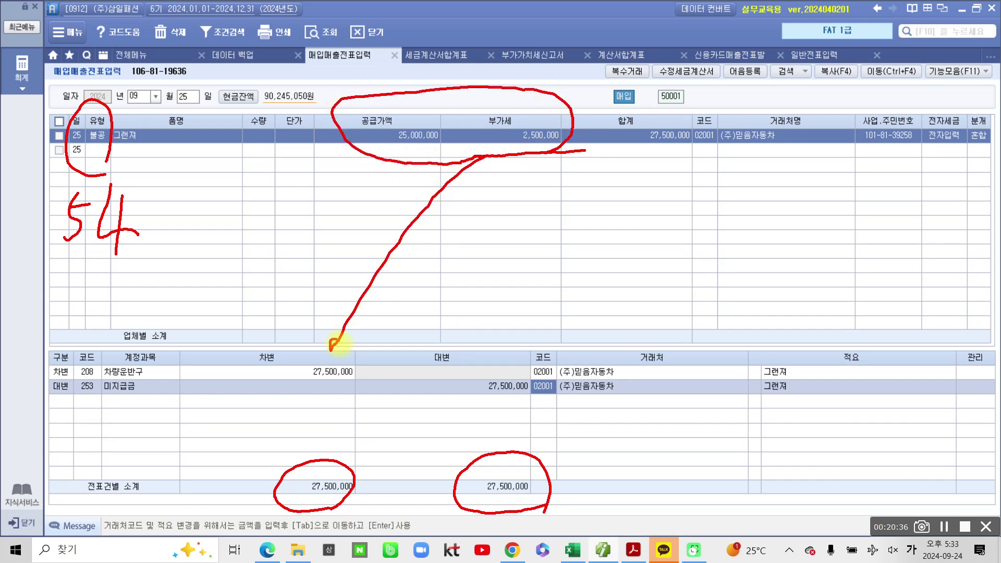
mouse_move(95, 364)
mouse_down()
mouse_move(99, 384)
mouse_move(302, 384)
mouse_move(342, 369)
mouse_move(90, 356)
mouse_up()
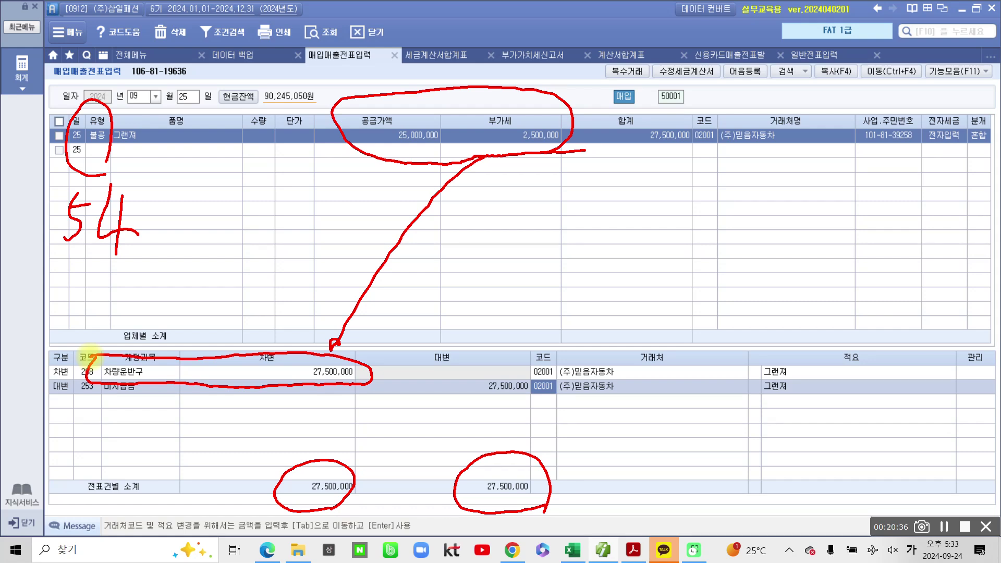
drag(131, 388, 153, 393)
drag(302, 404, 351, 409)
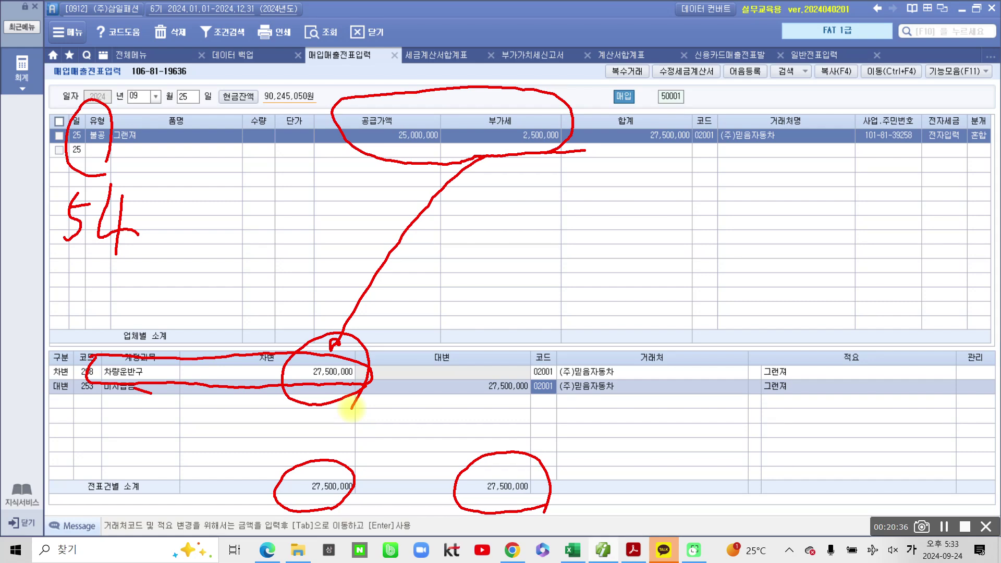
key(Escape)
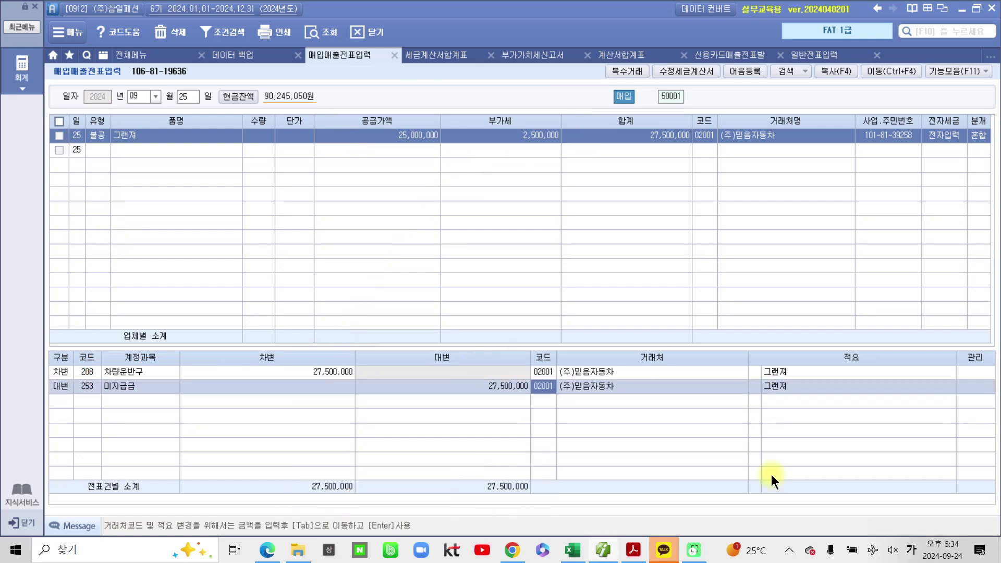
Step: Switch to the textbook PDF and highlight 승용차를 in the 수행 8 fixed-asset registration task
mouse_move(606, 553)
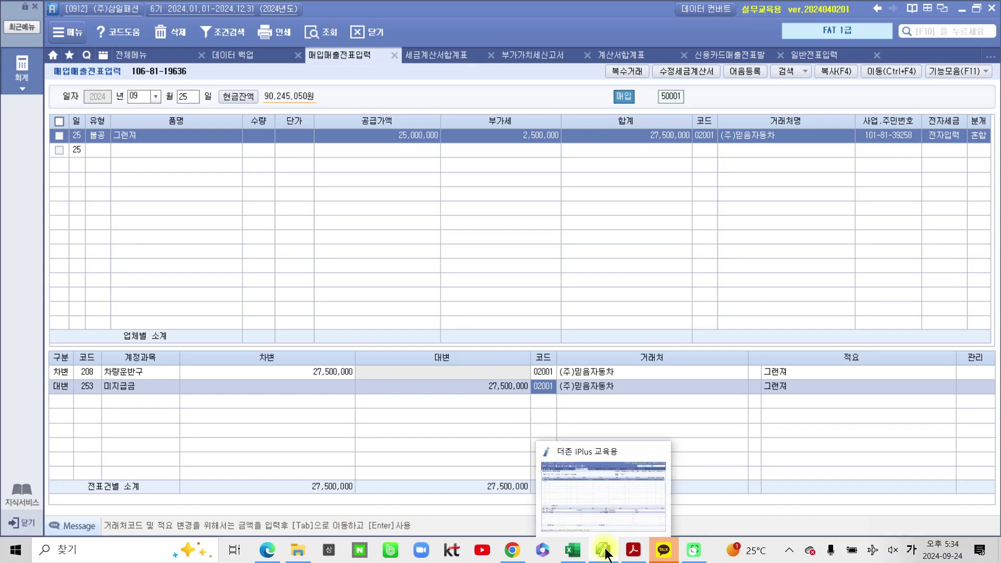
click(604, 551)
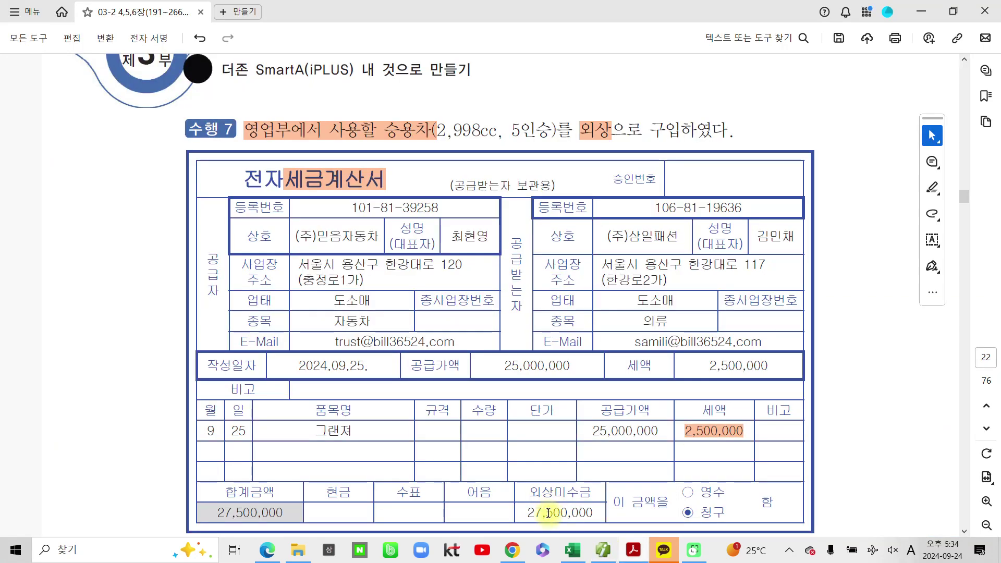
scroll(324, 365, down, 5)
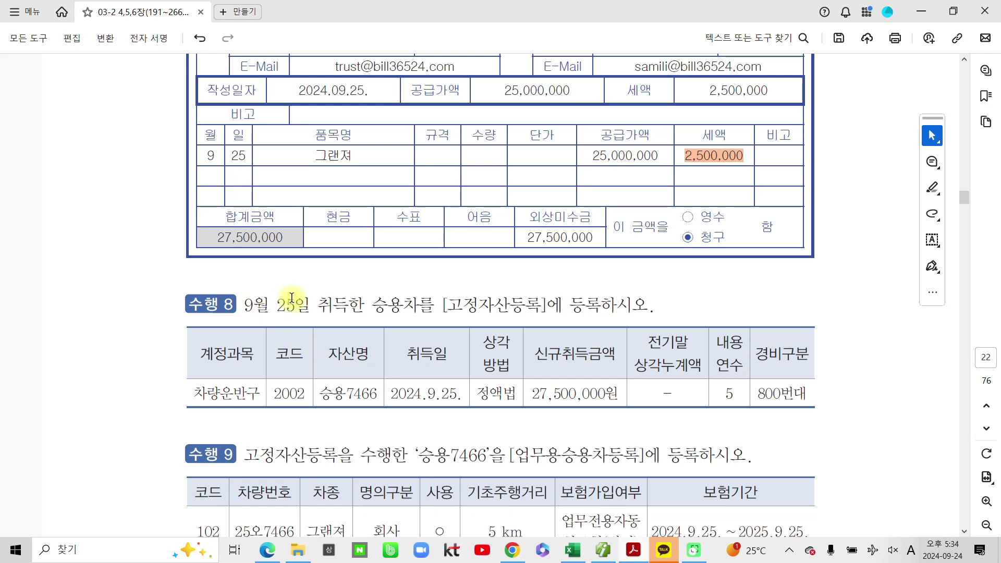
drag(373, 304, 435, 307)
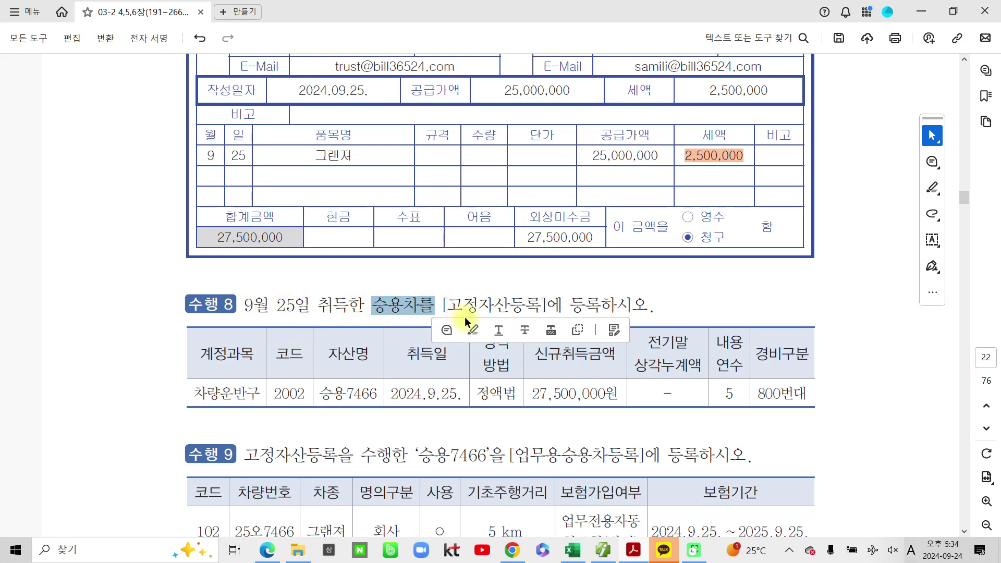
click(472, 330)
Step: Highlight the 신규취득금액 value 27,500,000원 in the 수행 8 table
scroll(573, 341, down, 1)
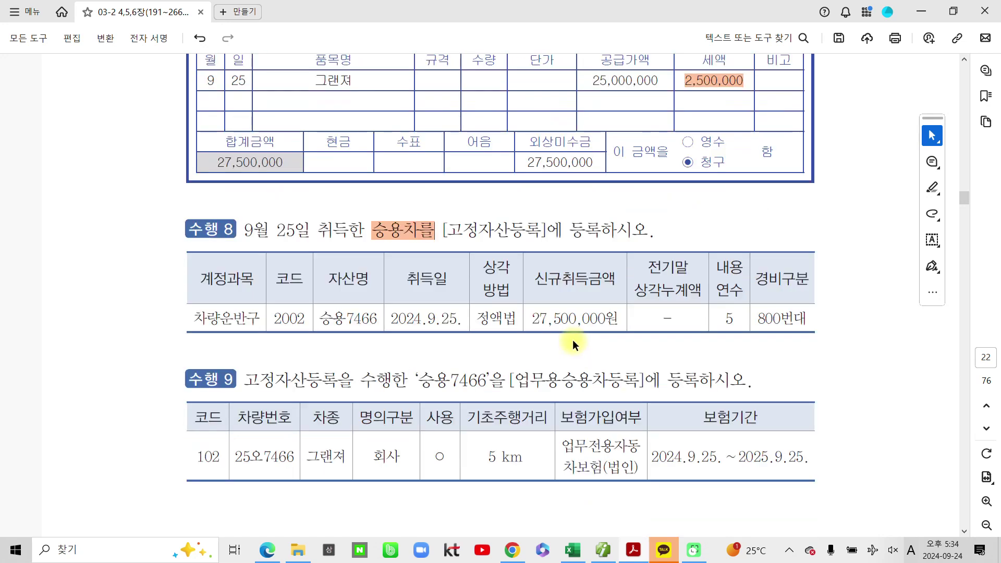
drag(538, 318, 642, 321)
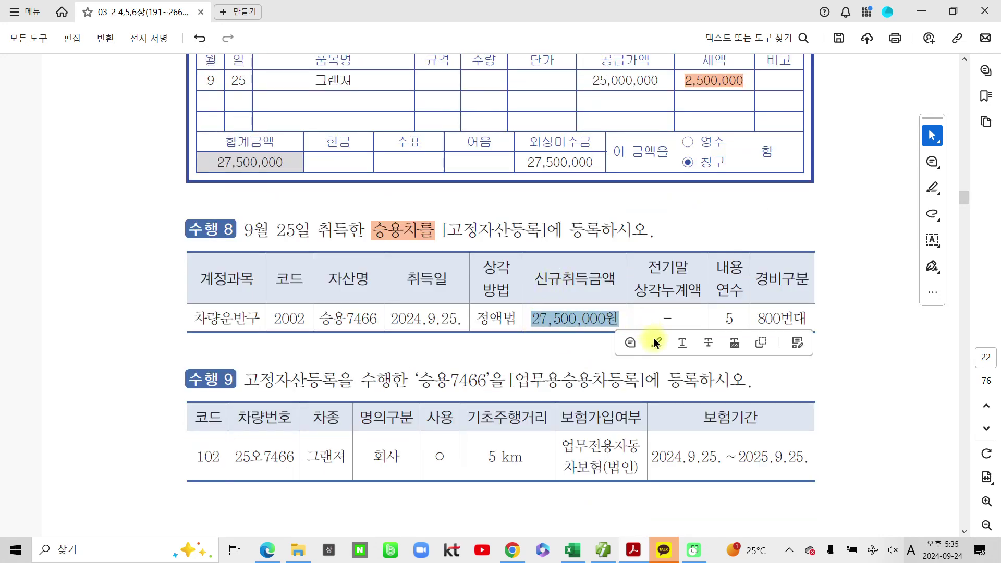
click(655, 341)
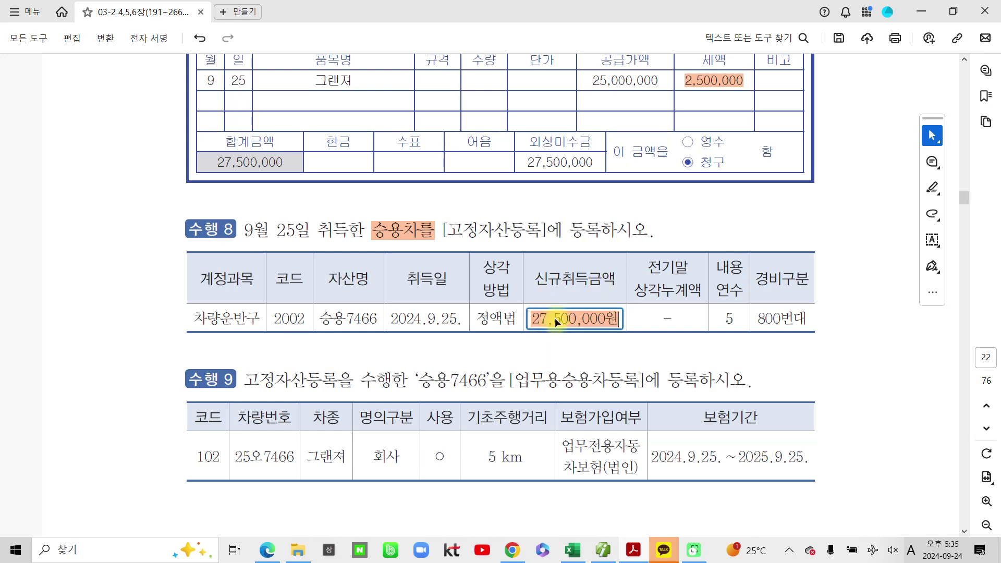
key(Escape)
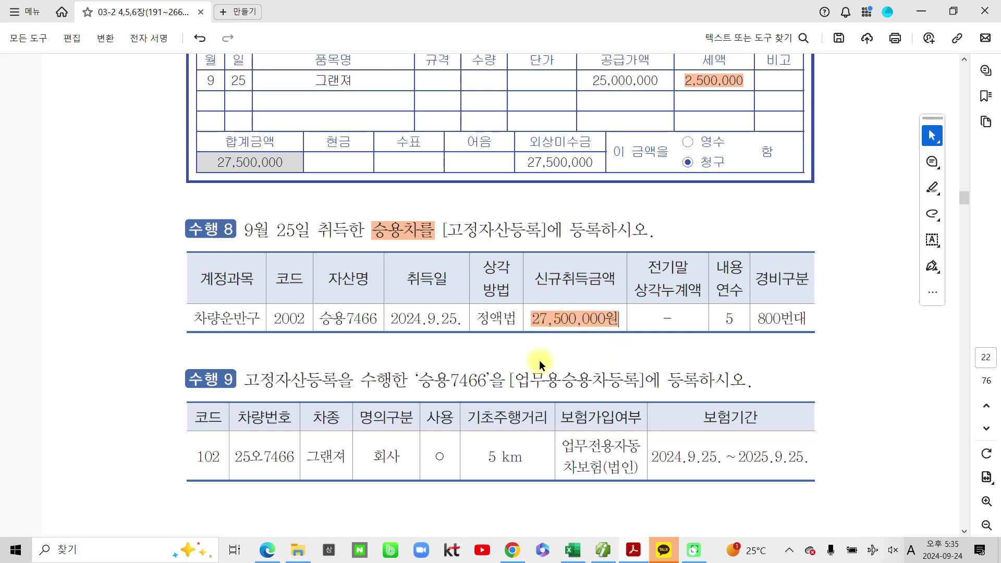
Step: Switch back to 더존 iPlus, open 고정자산등록 and list the fixed assets of all accounts
click(602, 551)
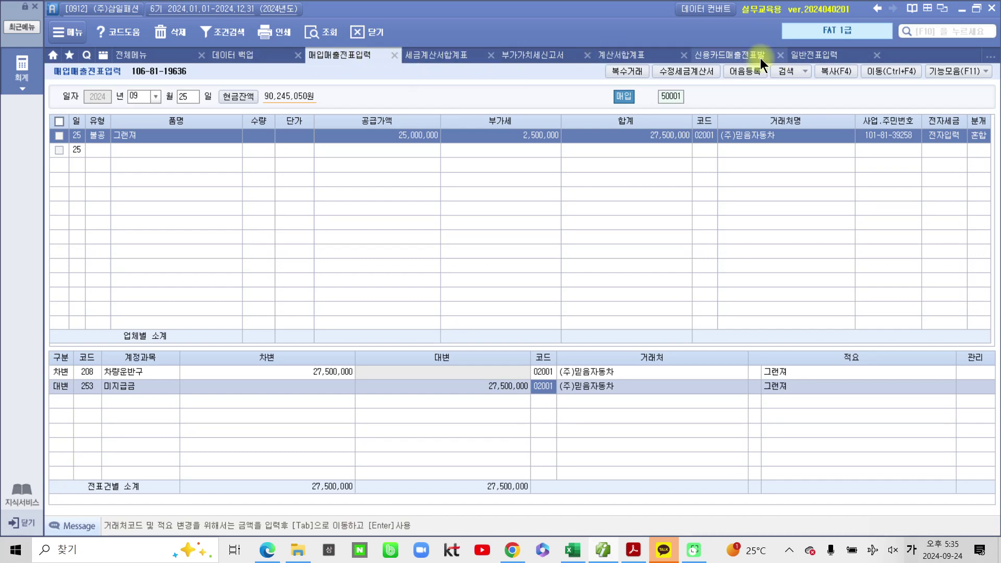
click(172, 54)
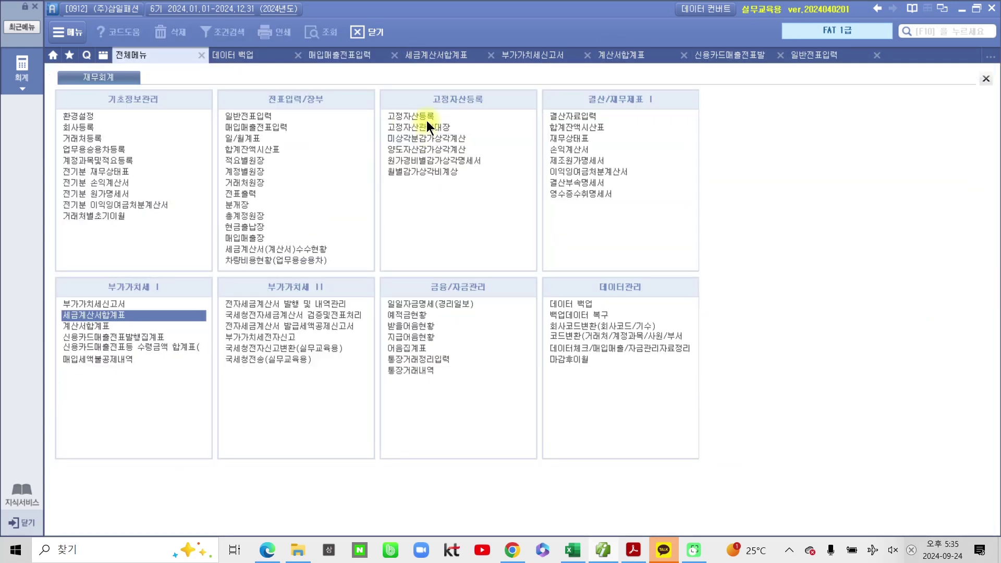
click(426, 116)
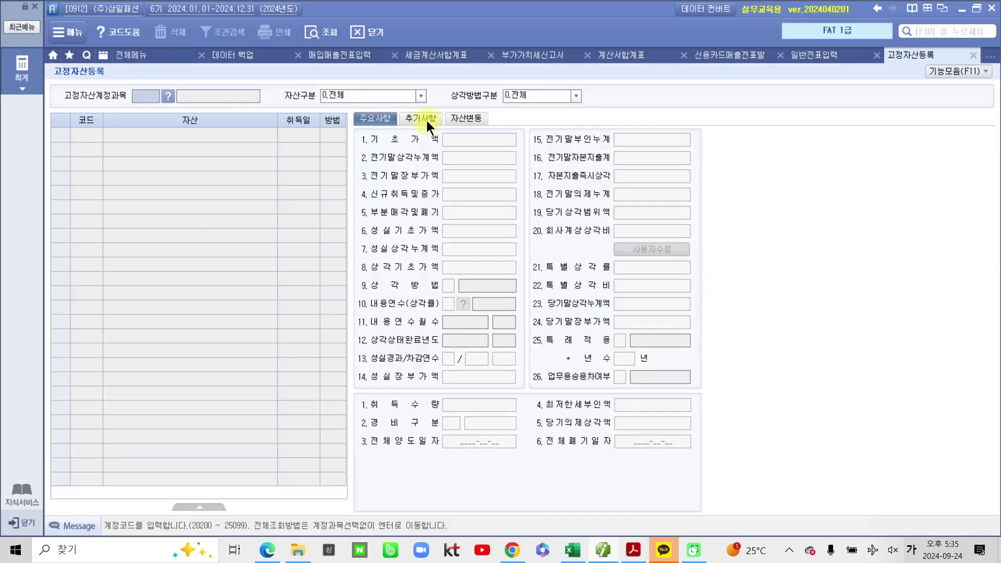
key(Return)
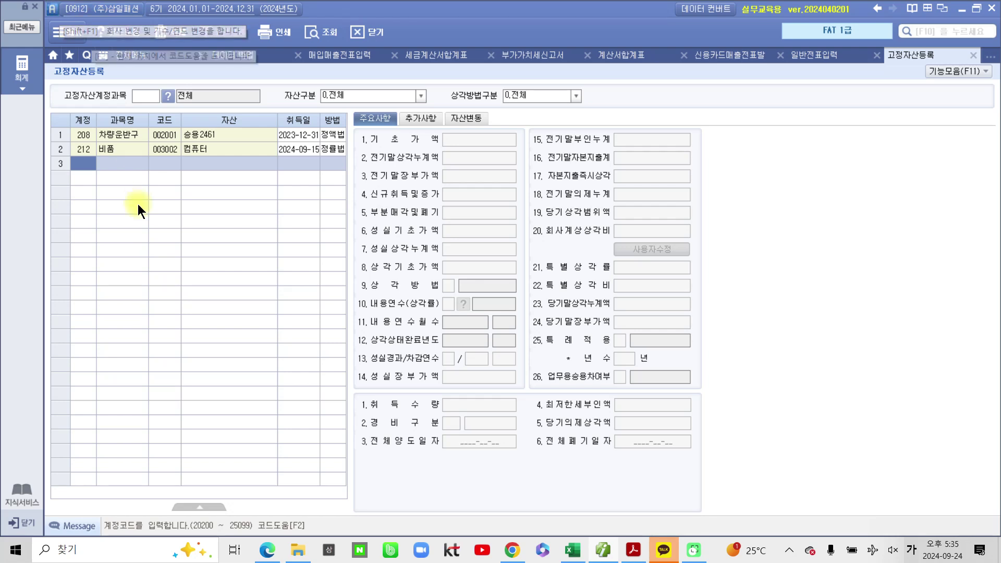
Step: Start a new fixed-asset row under account 208 차량운반구 with asset code 2002
key(F2)
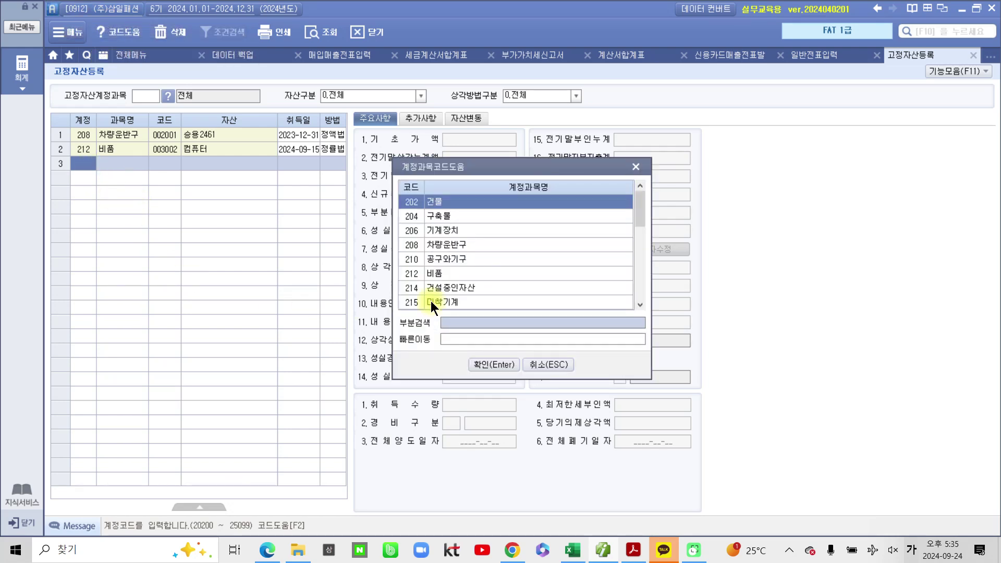
click(455, 245)
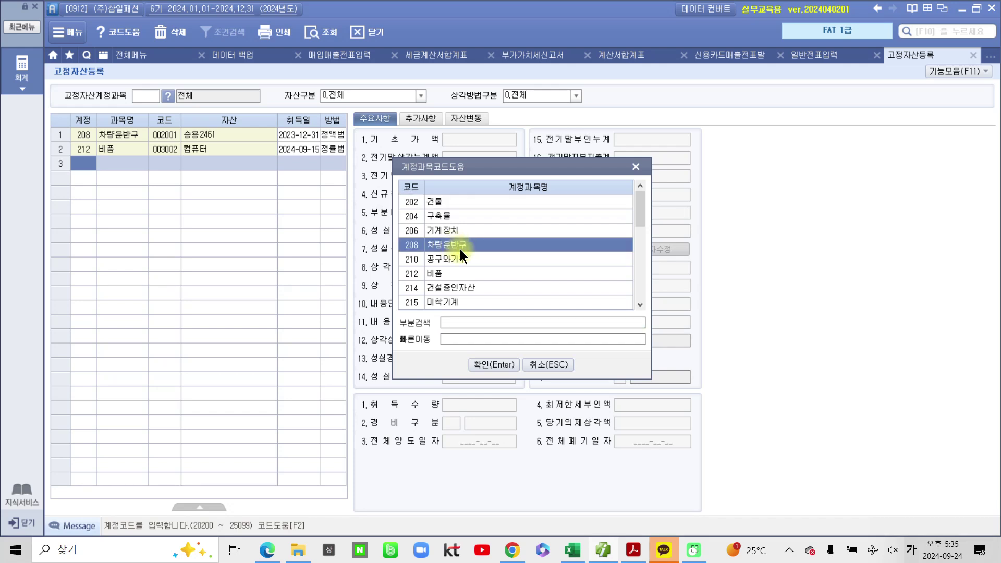
click(494, 364)
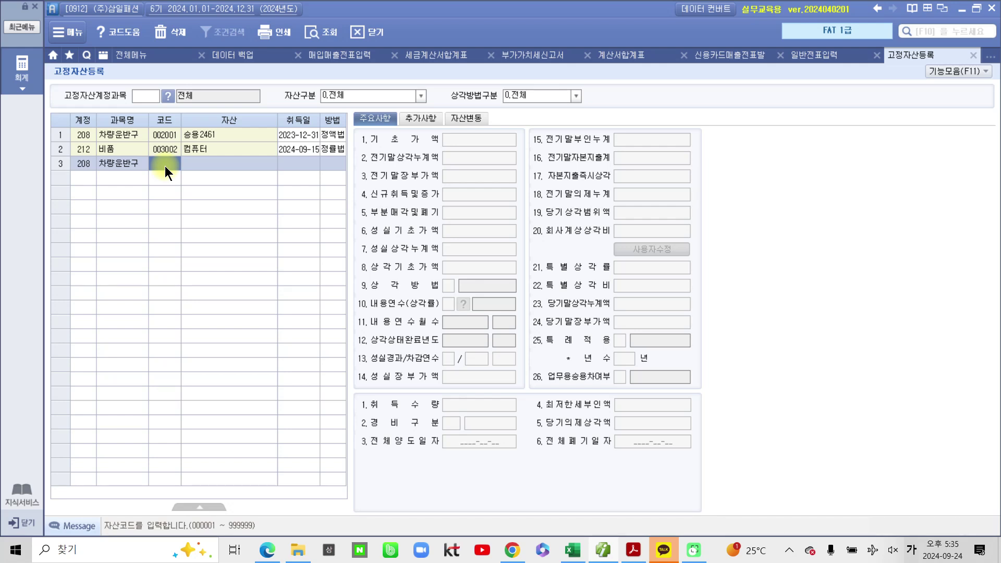
text(2002)
key(Return)
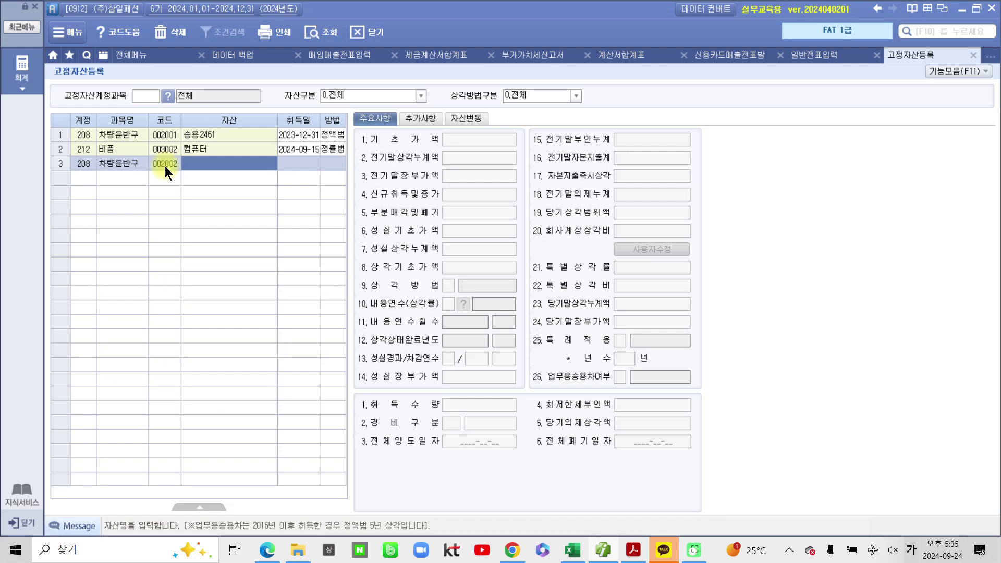
Step: Name the new 차량운반구 asset 승용7466 and set its 취득일 to 2024-09-25
text(스용)
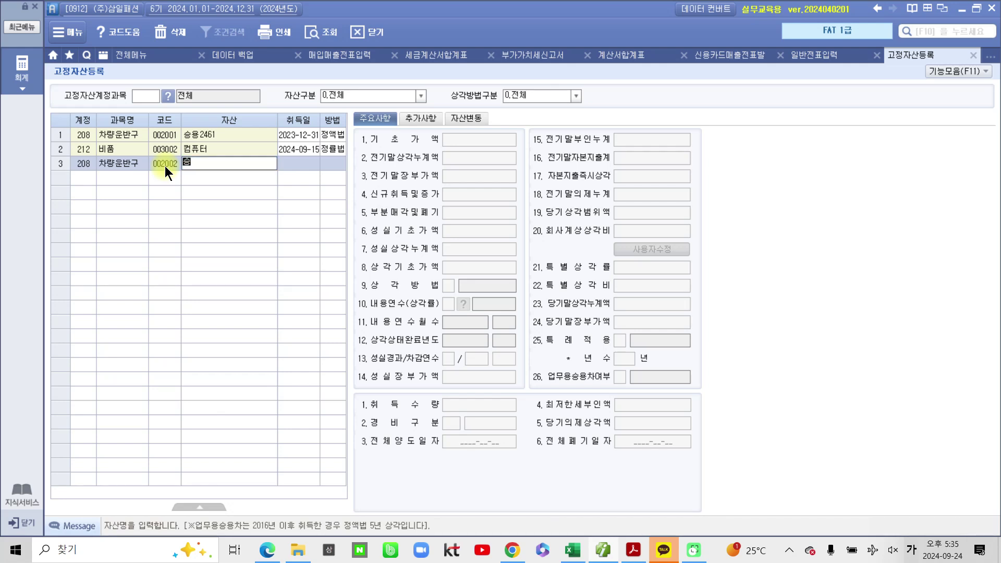
key(BackSpace)
key(BackSpace)
text(승ㅇ)
text(용74)
text(66)
key(Return)
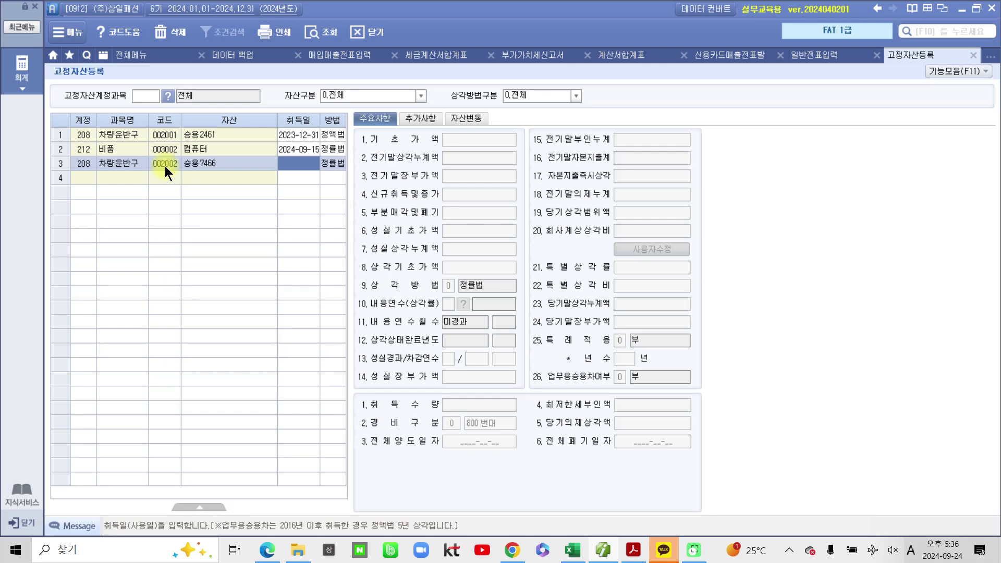
text(20)
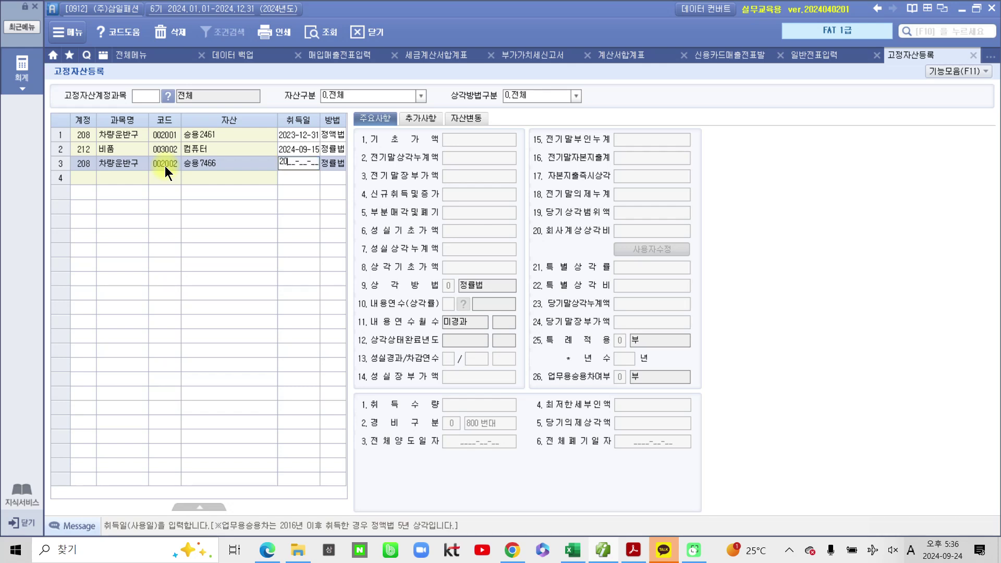
text(24-09-25)
key(Return)
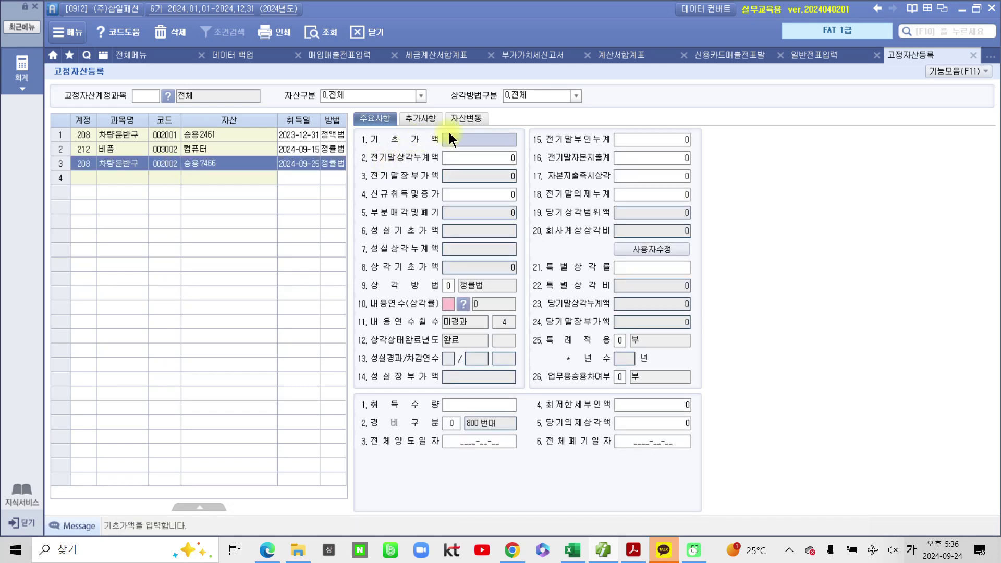
Step: Enter 27,500,000 as the 신규취득및증가 amount of 승용7466
click(481, 193)
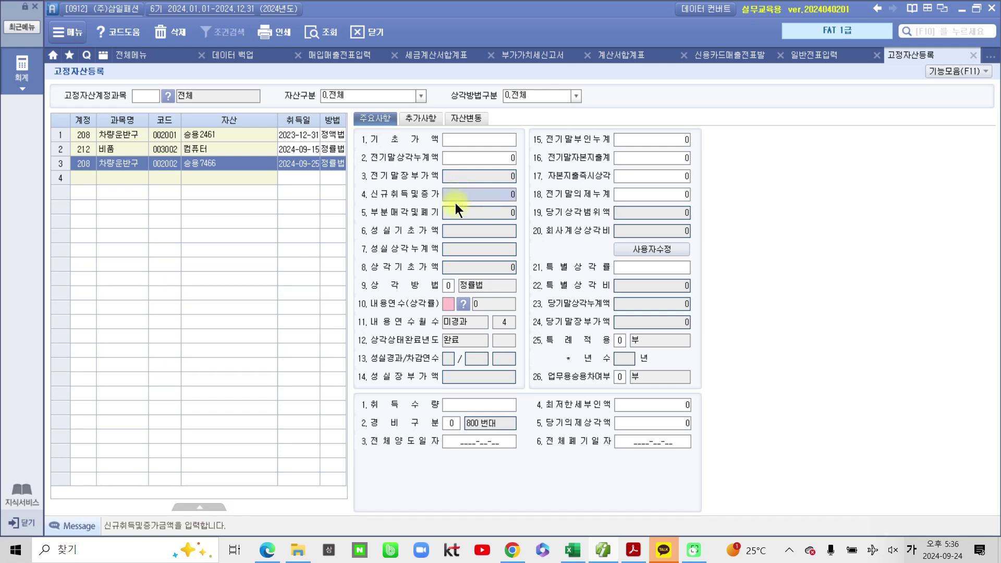
key(Hangul)
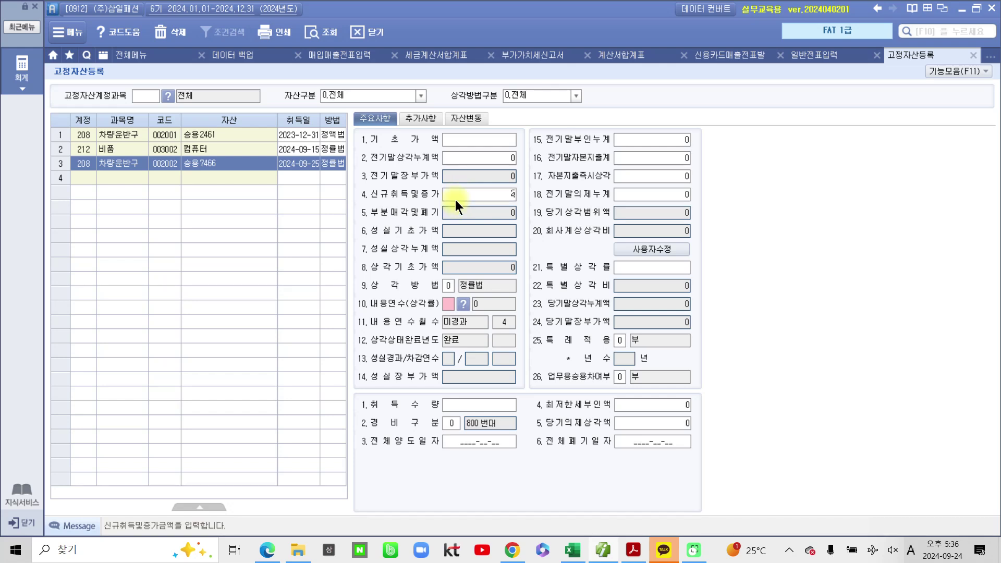
text(27,500,000)
key(Return)
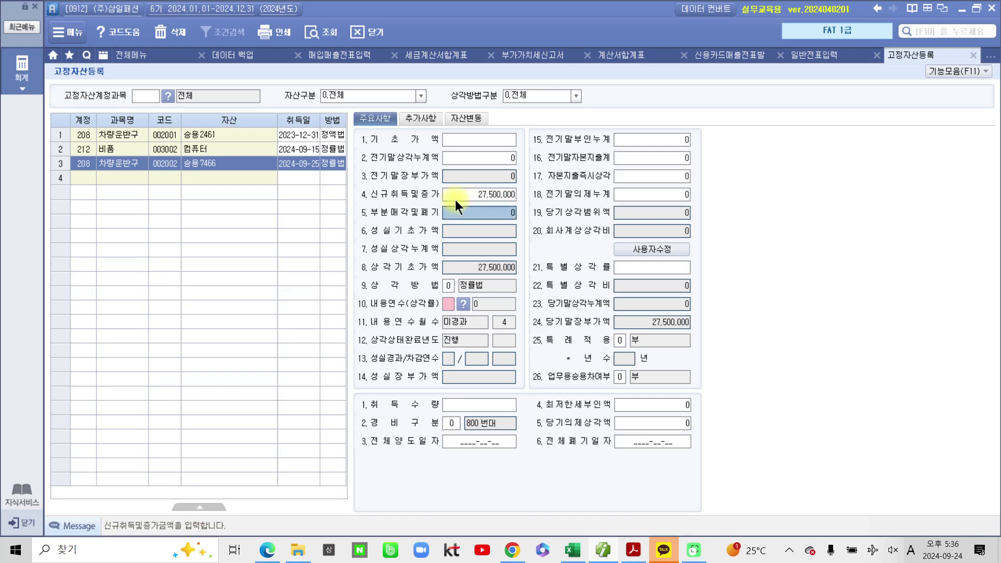
click(455, 199)
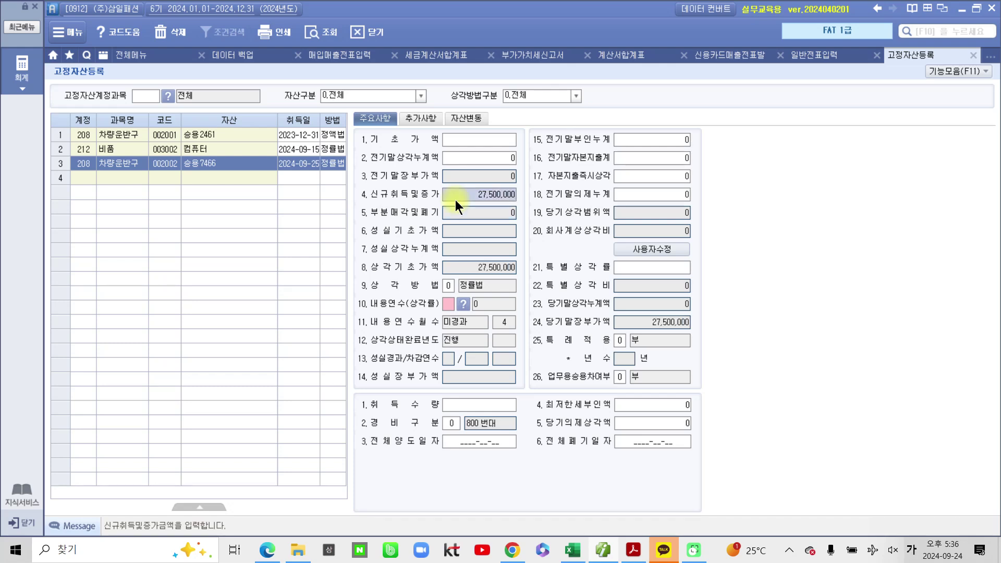
Step: Set the 상각방법 of 승용7466 to 1.정액법 and its 내용연수 to 5, then go to its 회사계상상각비
click(446, 286)
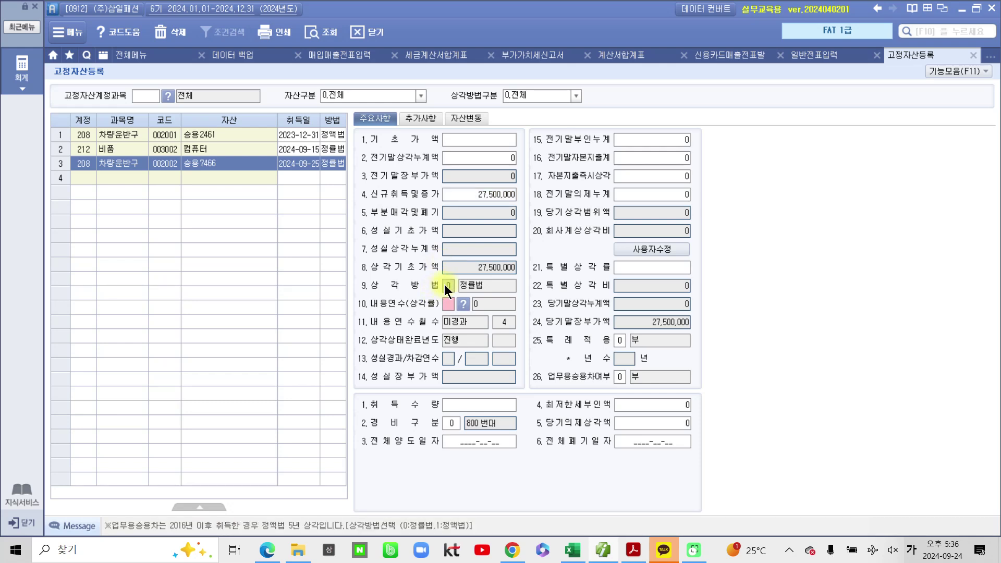
text(1)
click(450, 309)
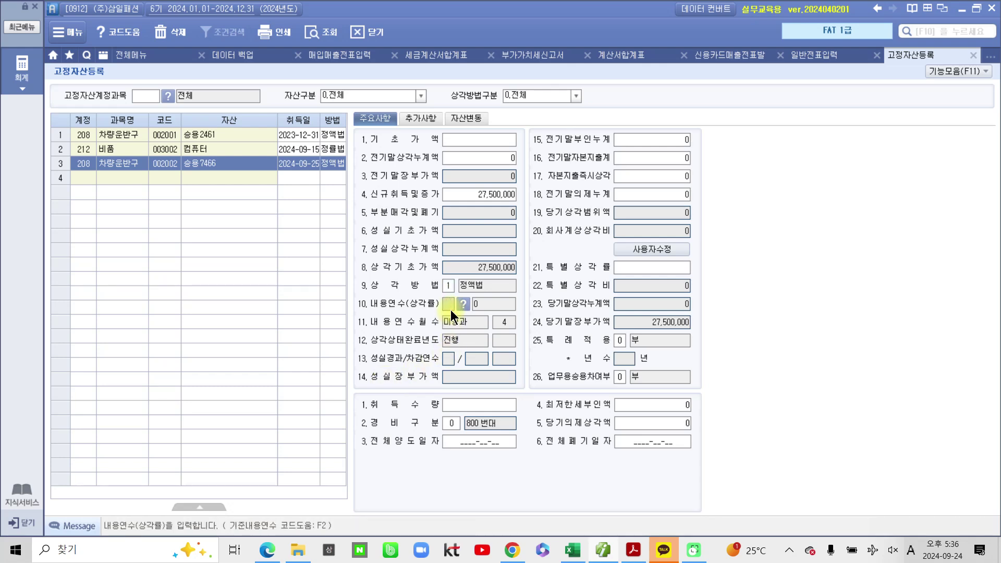
text(5)
key(Return)
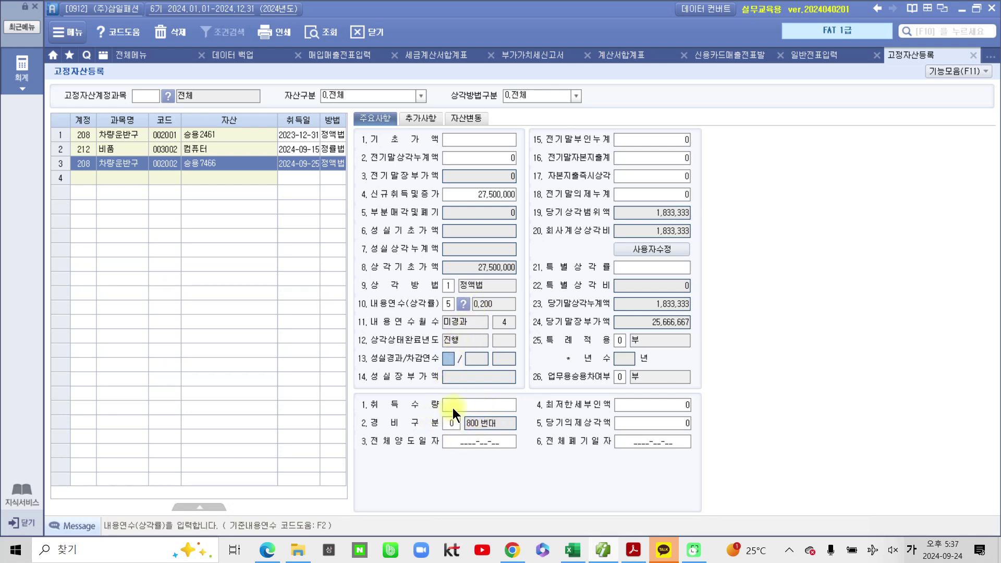
click(651, 231)
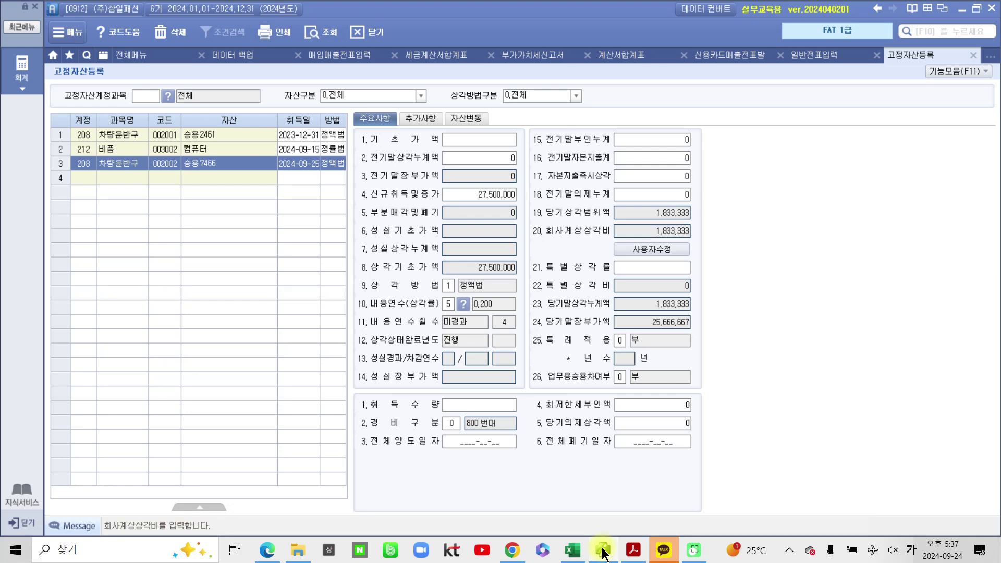
Step: Switch to the textbook PDF and highlight '승용7466' and 업무용승용차등록 in the 수행 9 task
key(alt+Tab)
scroll(422, 459, down, 5)
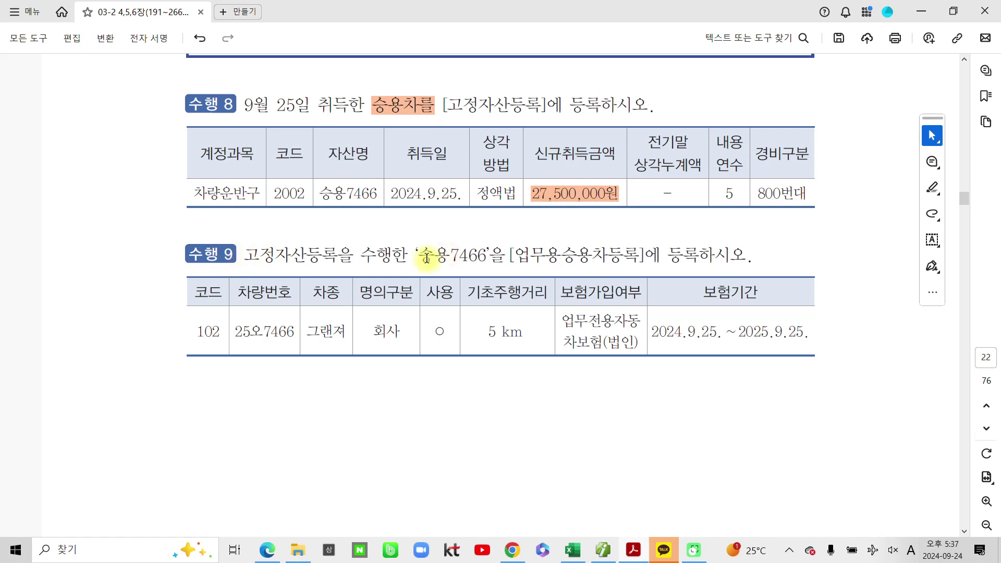
drag(416, 256, 633, 246)
click(529, 280)
click(676, 281)
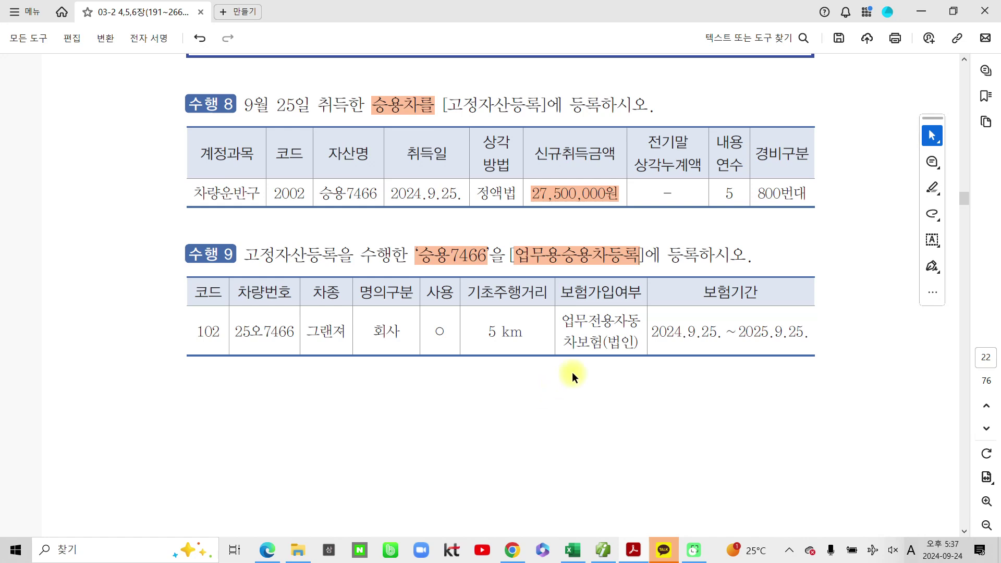
Step: Switch back to 더존 iPlus and open 업무용승용차등록 from 기초정보관리
click(633, 550)
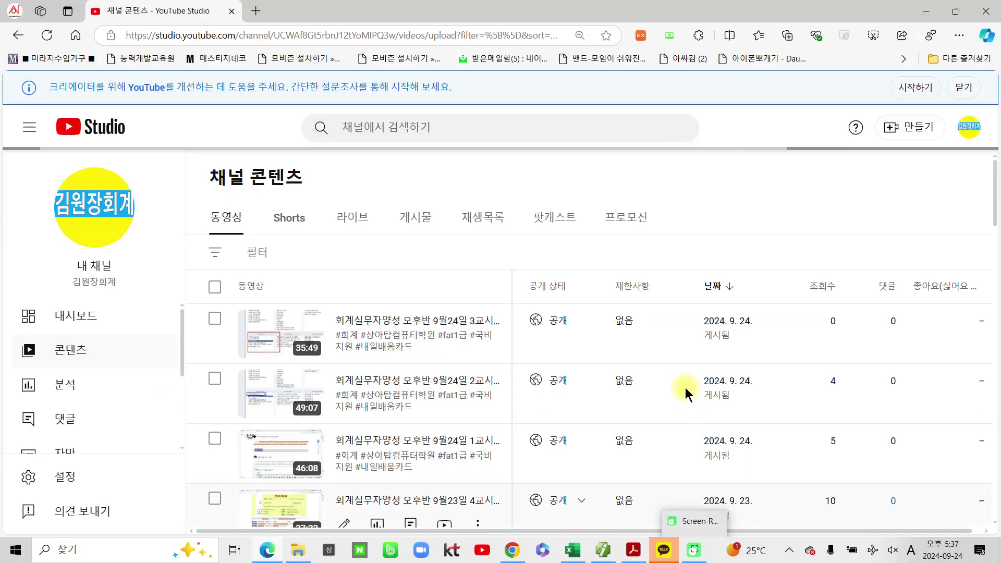
click(633, 550)
click(610, 551)
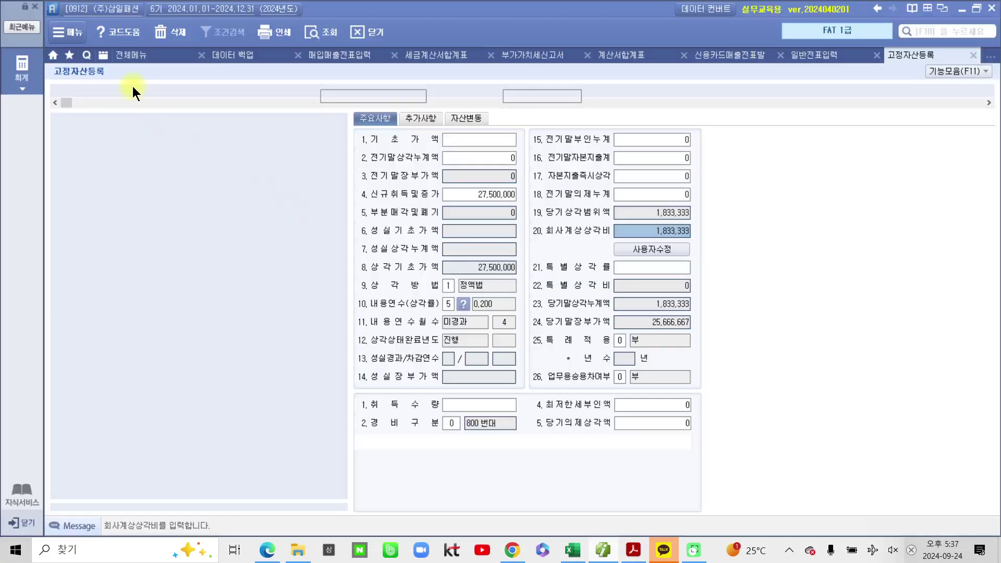
click(133, 54)
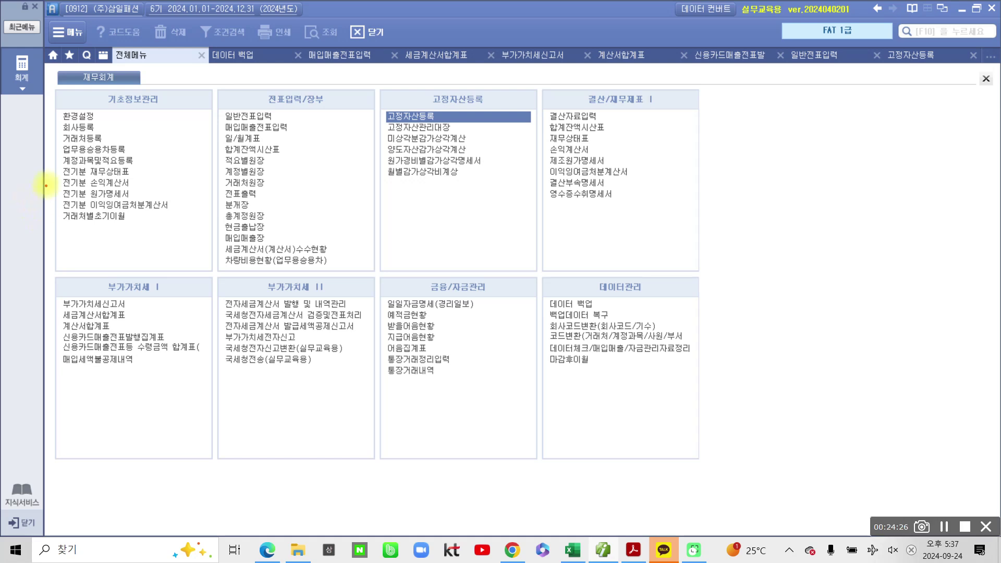
drag(60, 138, 161, 160)
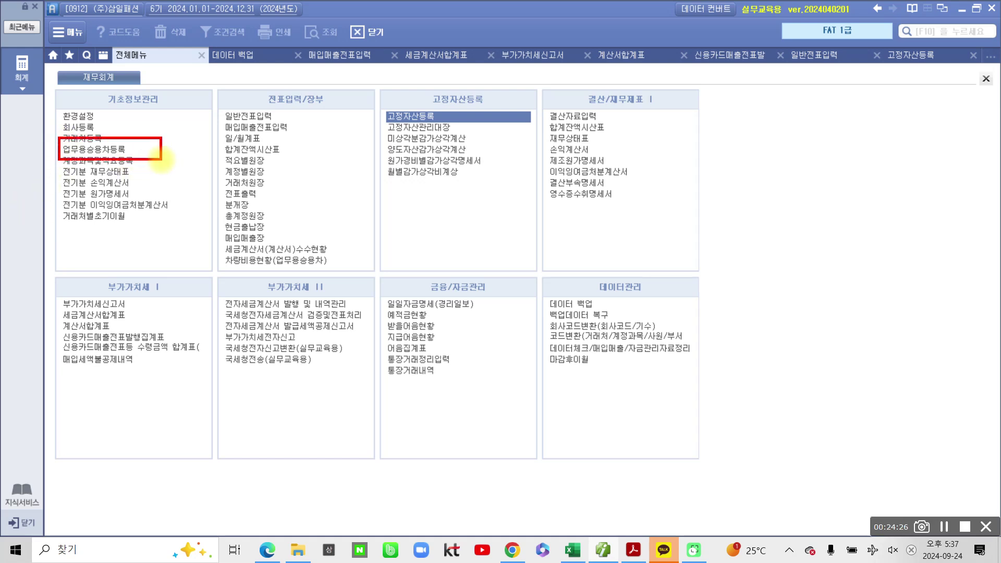
click(121, 152)
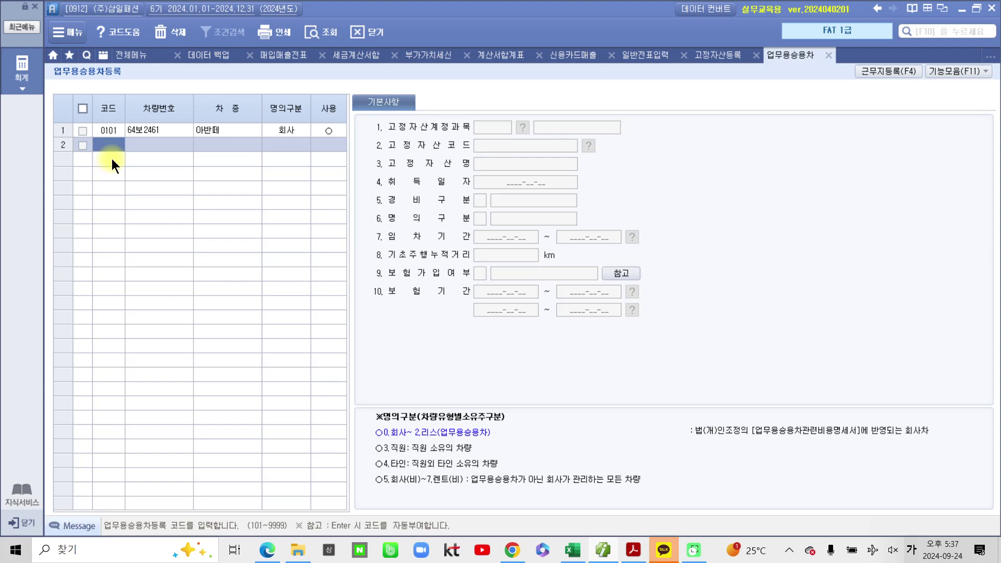
text(102)
key(Return)
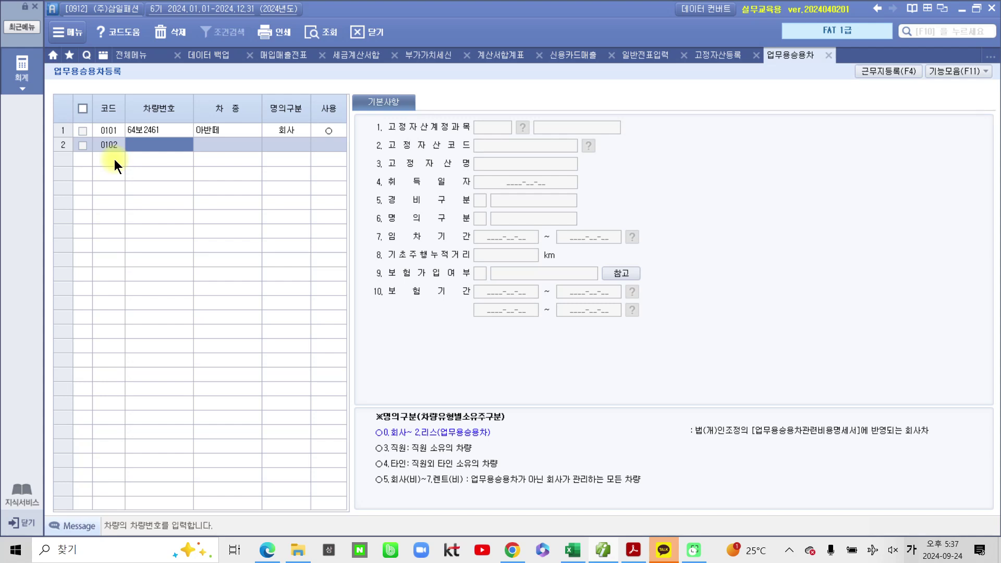
text(25오 )
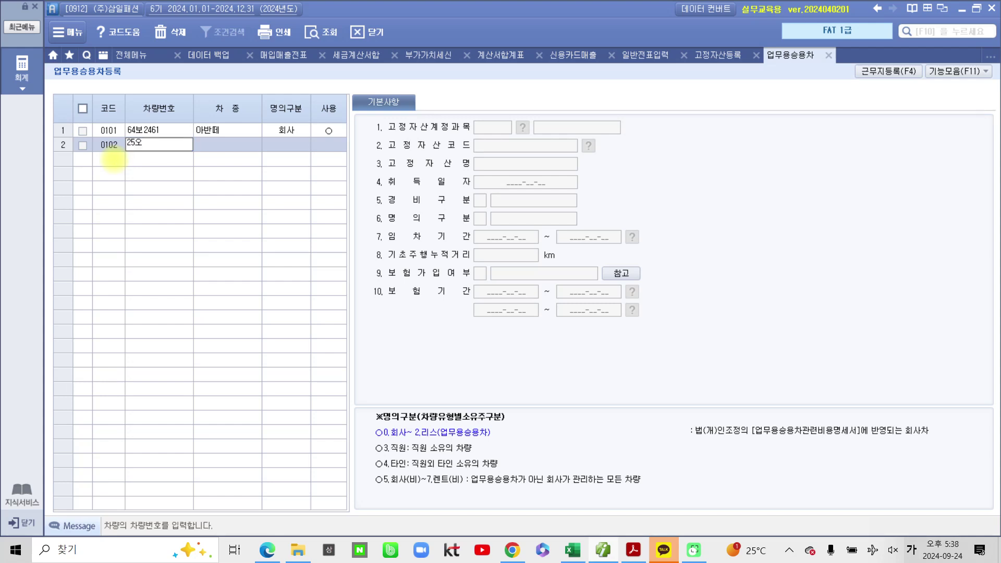
text(7466)
key(Return)
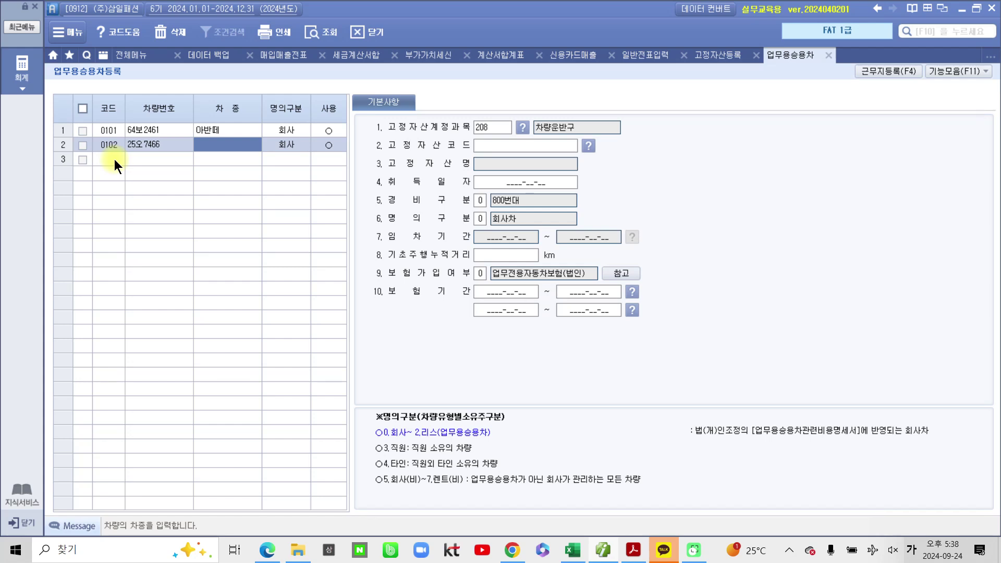
text(그랜져)
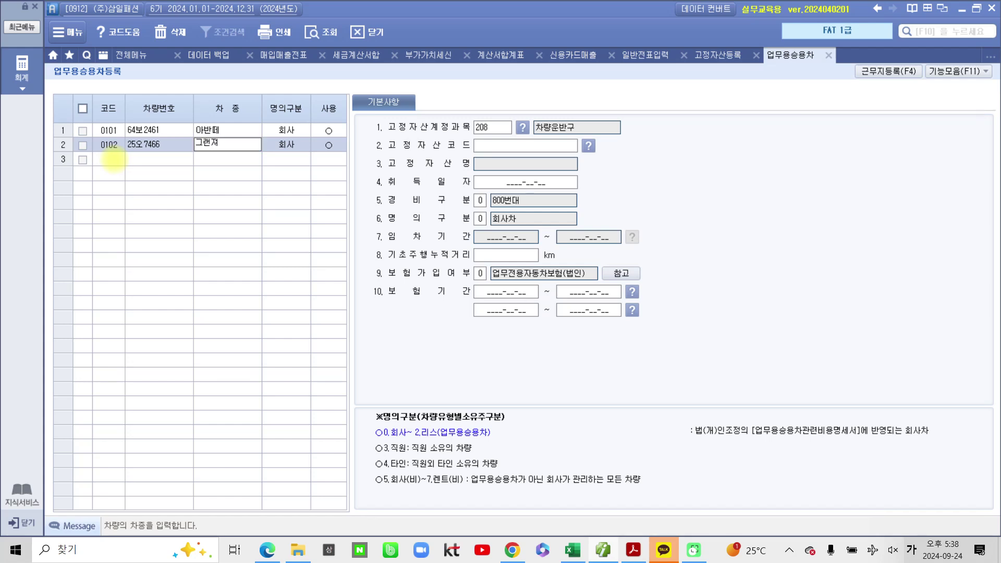
key(Return)
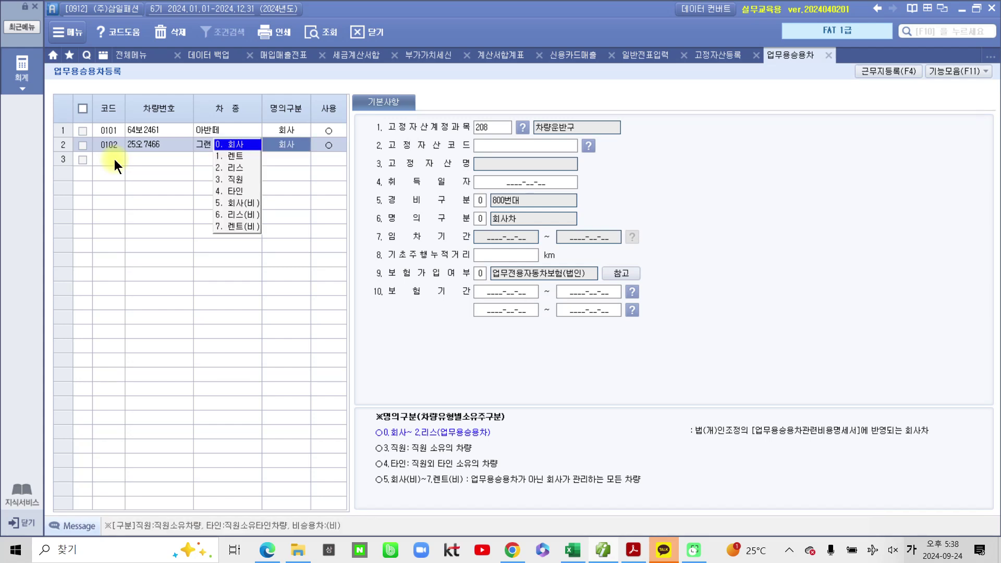
key(Return)
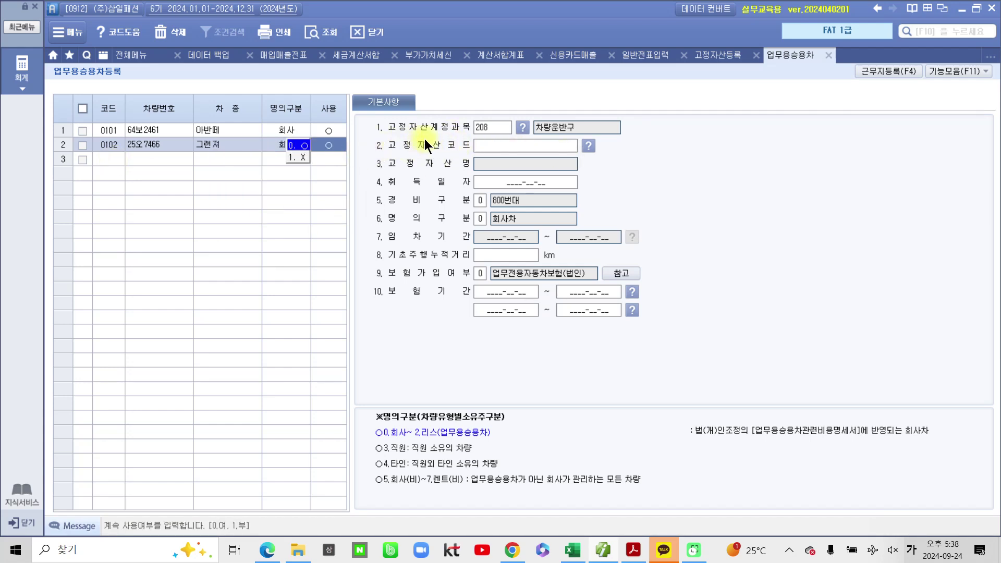
Step: Link vehicle 0102 to the fixed asset 002002 승용7466 as its 고정자산코드
click(589, 145)
drag(561, 161, 742, 142)
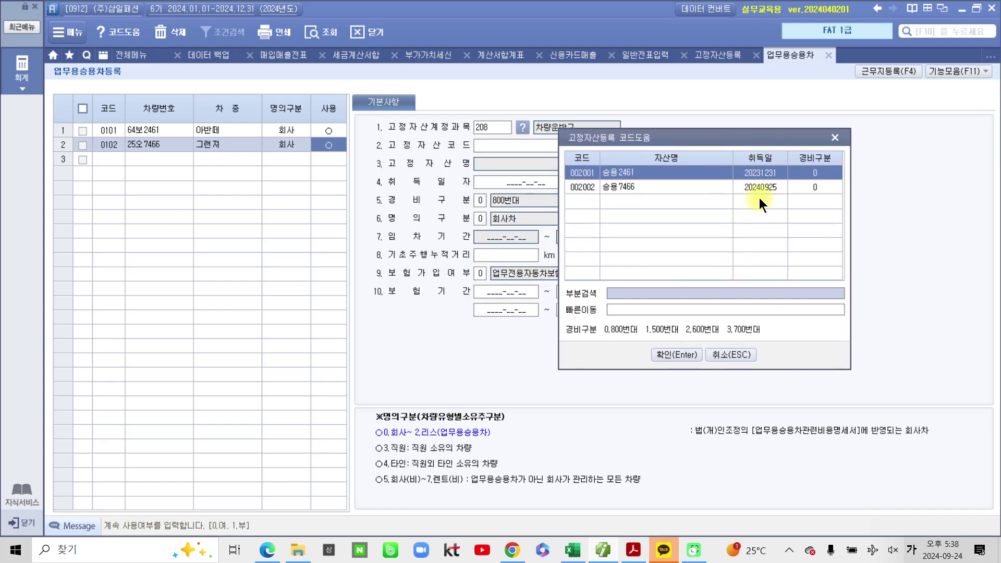
click(652, 190)
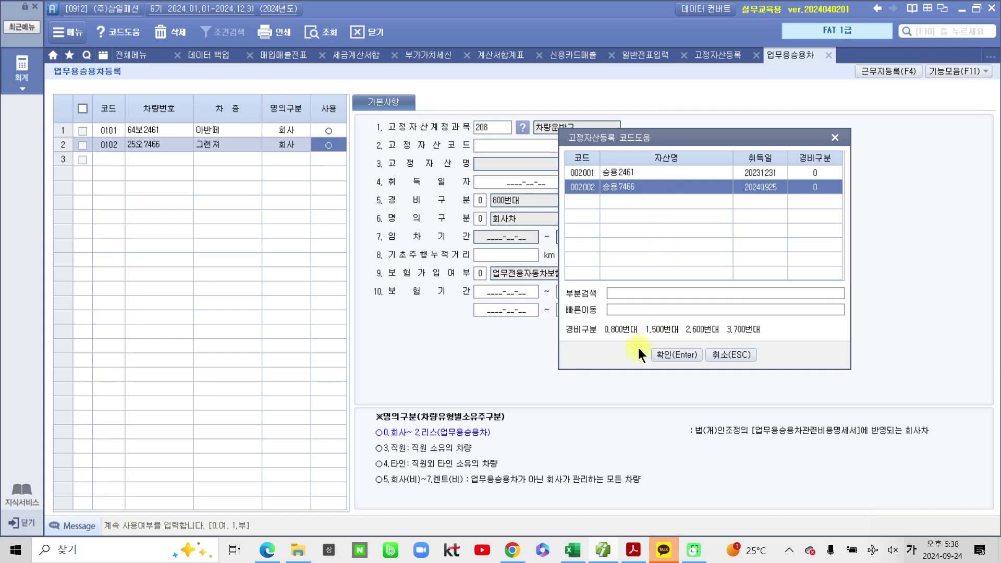
click(664, 352)
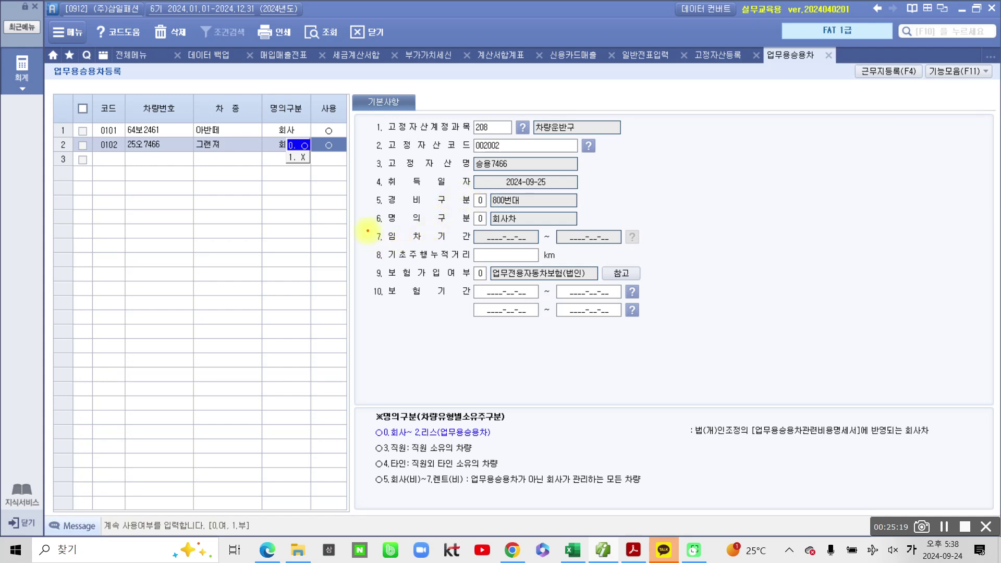
Step: Set vehicle 0102's 기초주행누적거리 to 5 km and its 보험가입여부 to 0.업무전용자동차보험(법인)
drag(367, 260, 435, 262)
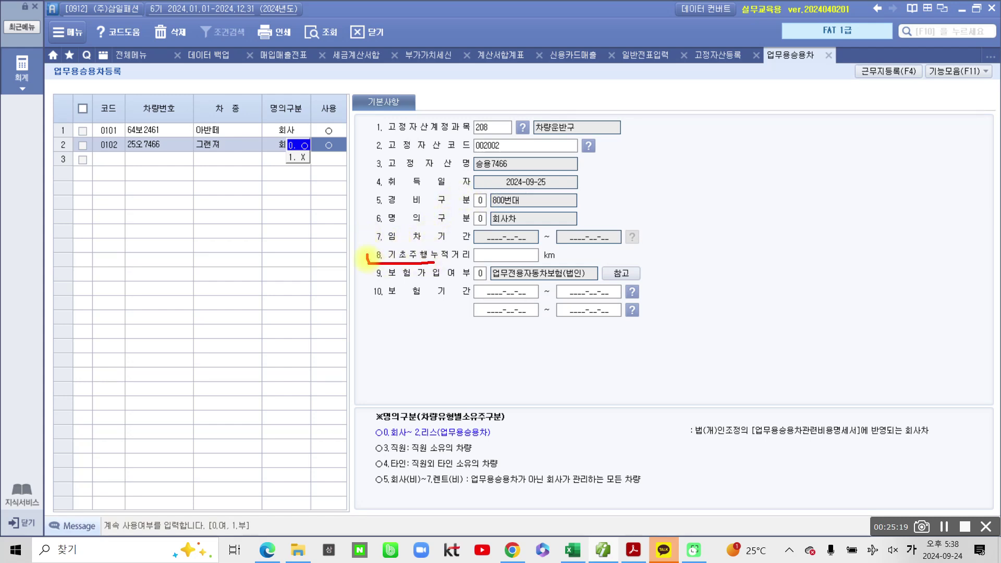
mouse_move(368, 261)
mouse_down()
mouse_move(582, 254)
mouse_move(688, 342)
mouse_move(353, 297)
mouse_move(385, 245)
mouse_up()
key(Escape)
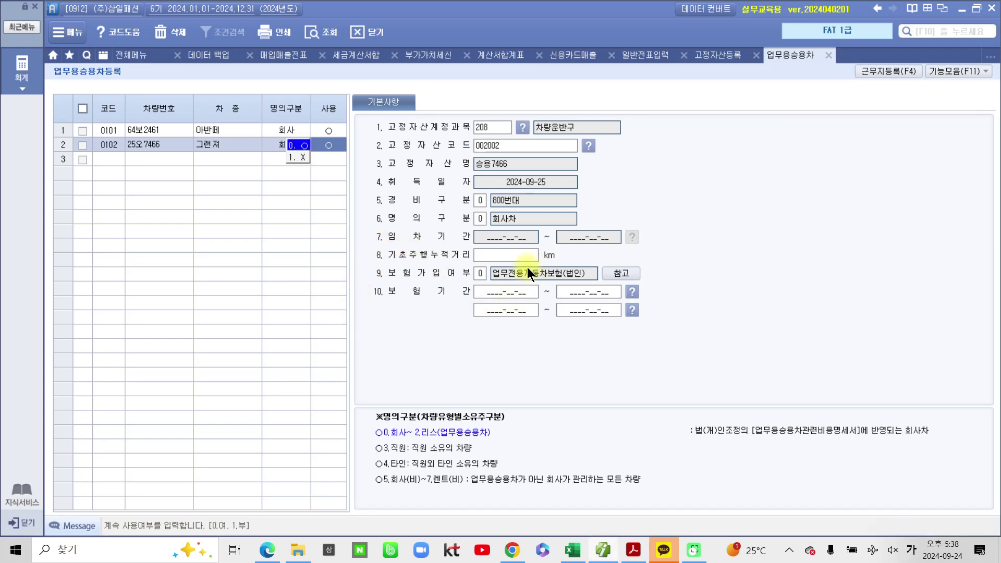
click(521, 260)
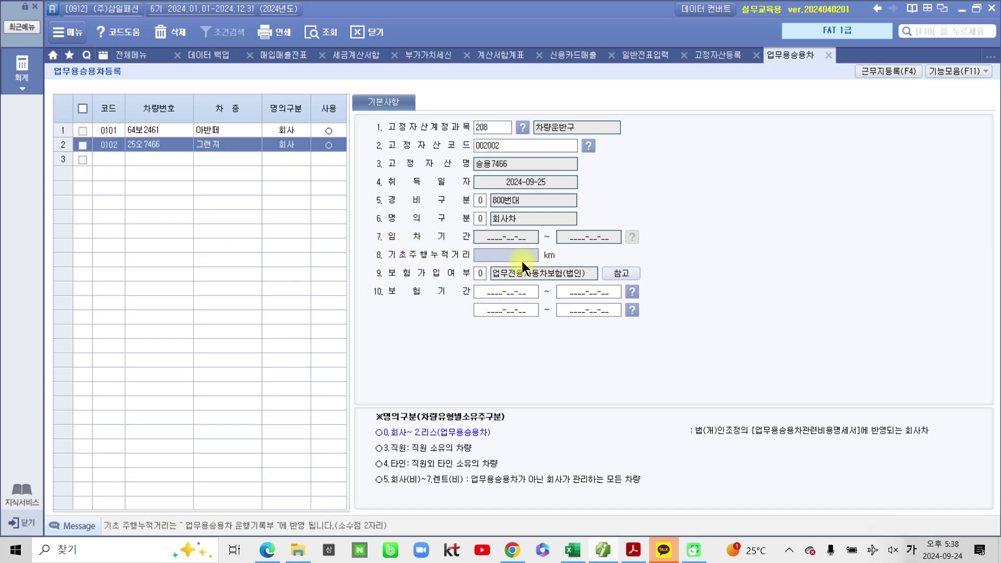
text(5)
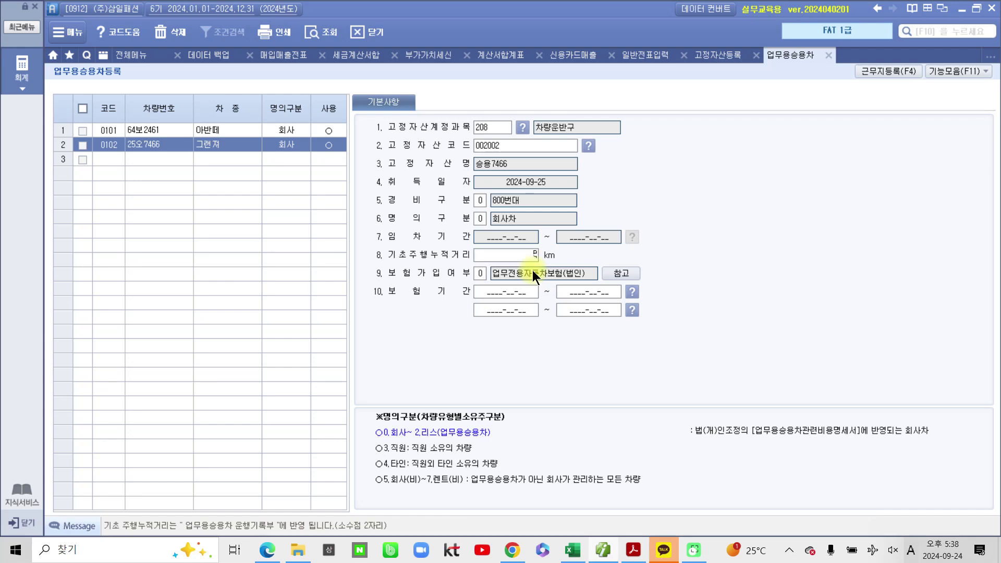
key(Return)
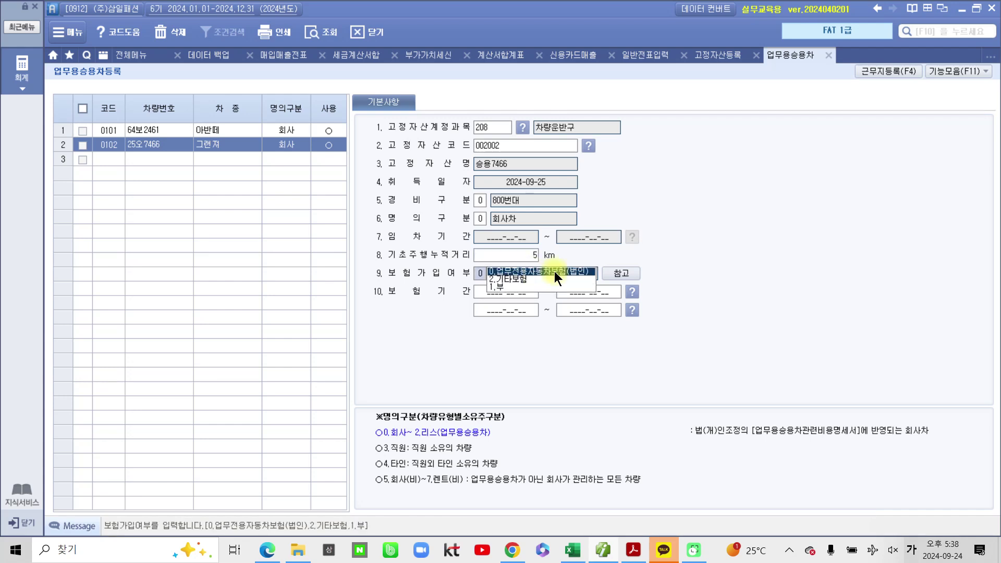
click(556, 269)
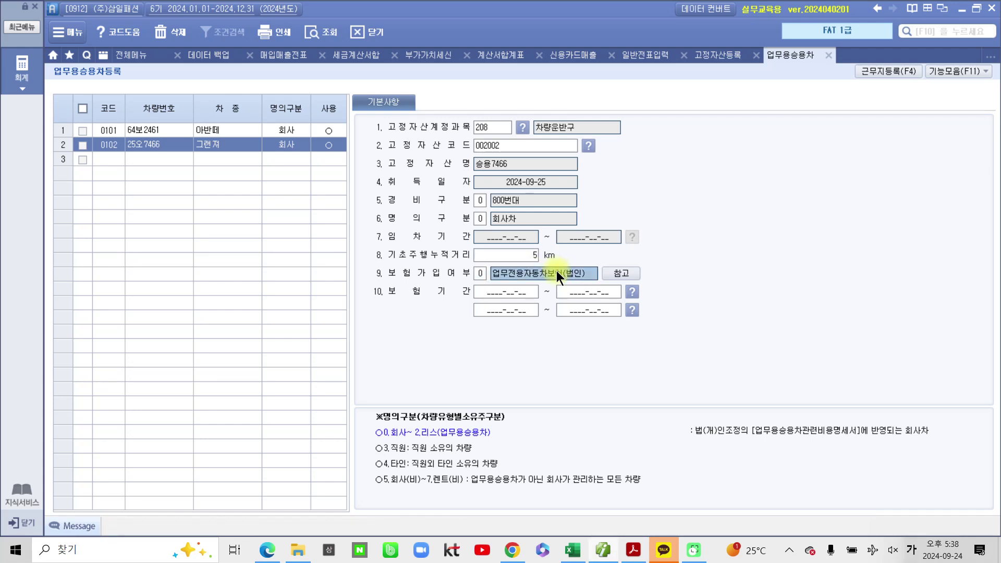
Step: Enter vehicle 0102's 보험기간 as 2024-09-25 ~ 2025-09-25
click(507, 292)
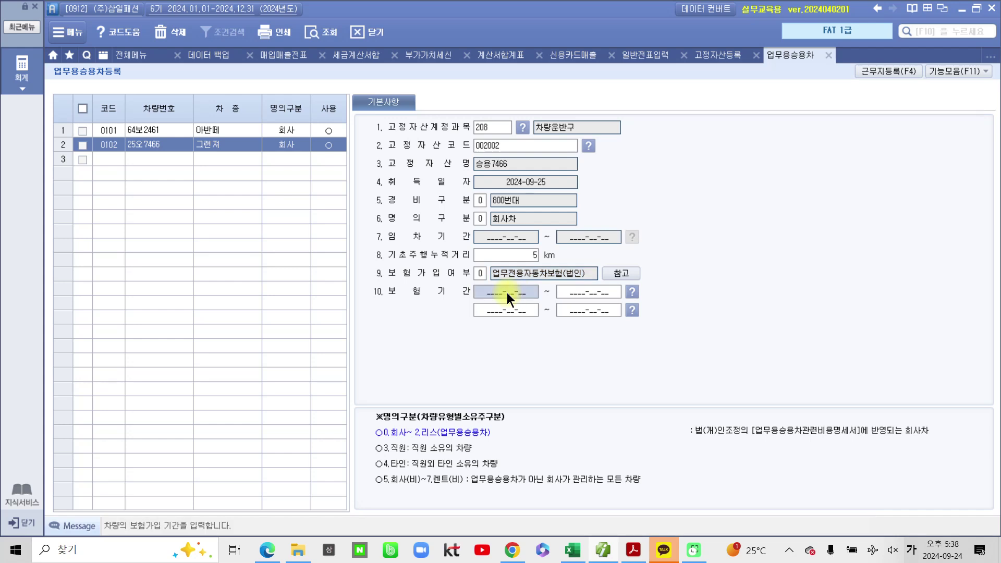
text(2024-09-25)
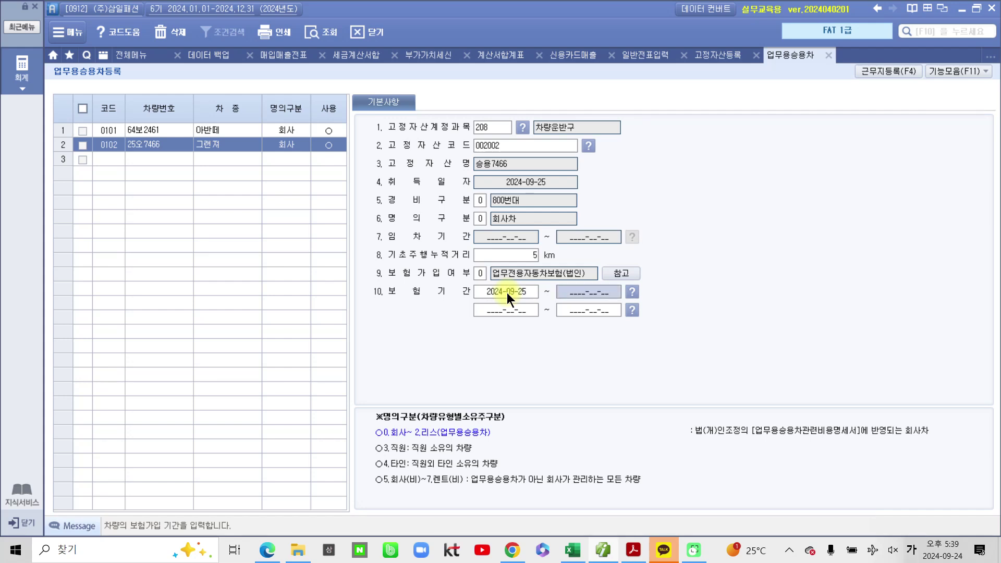
text( ~ 2)
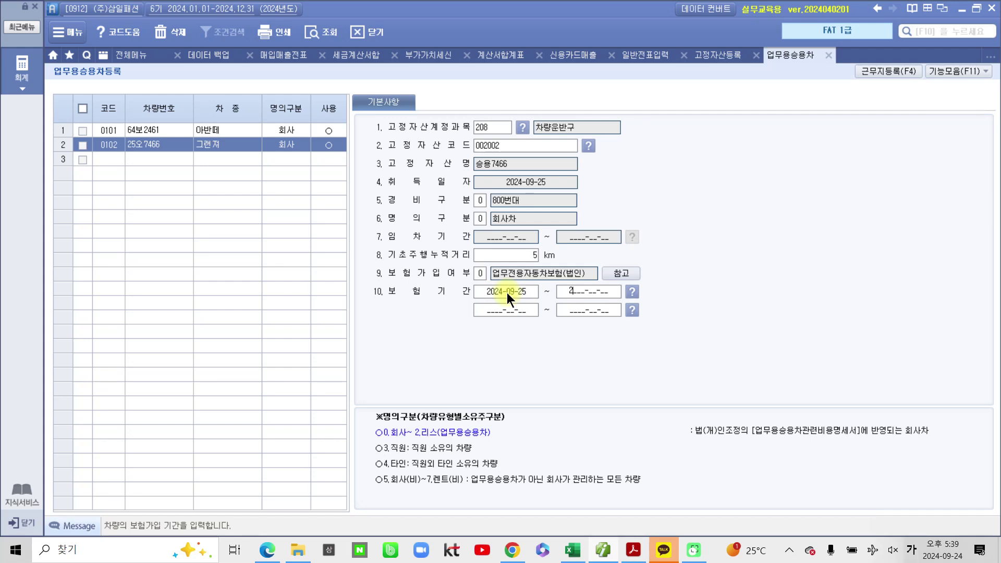
text(025-09-25)
key(Return)
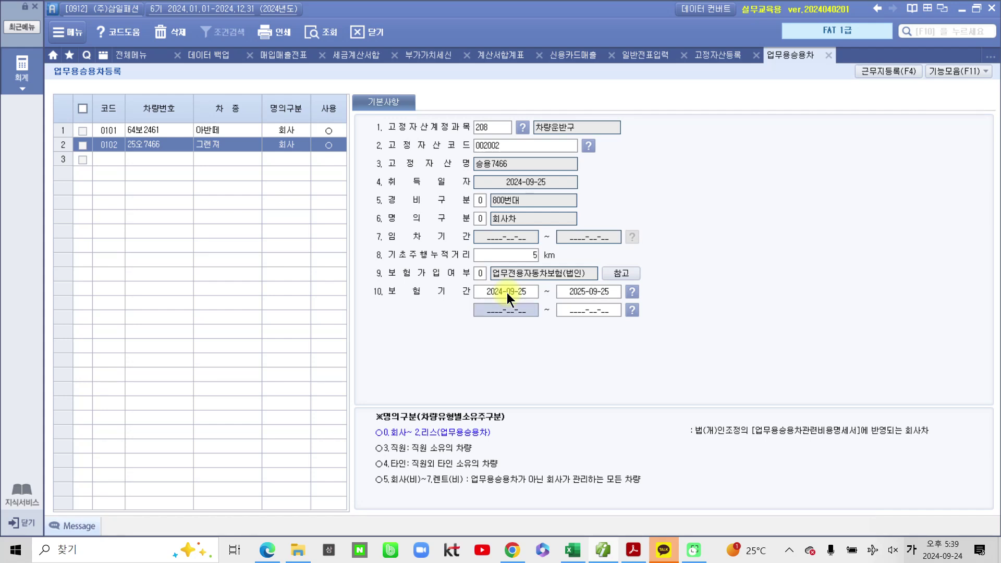
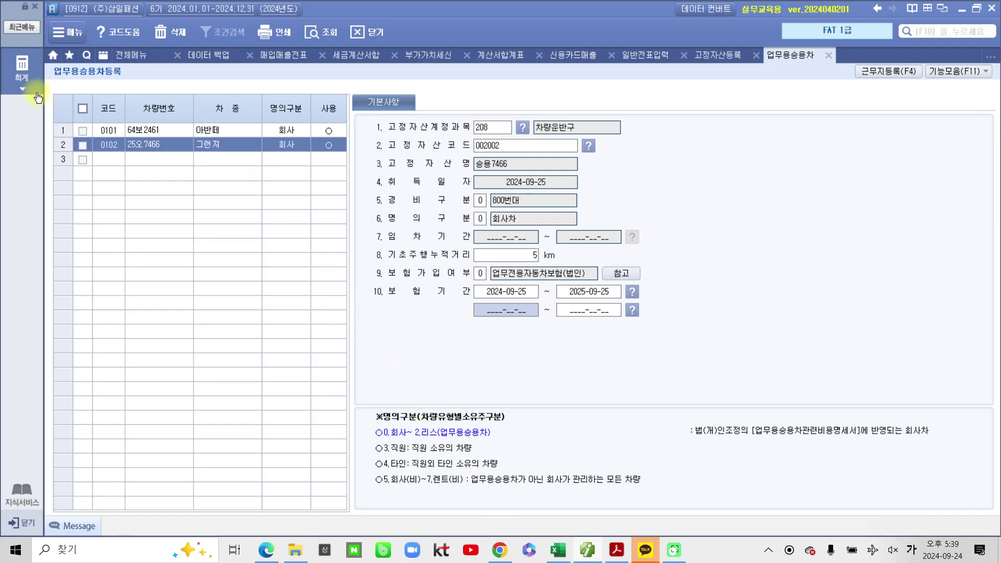
Step: Show the full 재무회계 program list and mark 세금계산서합계표 and 계산서합계표 under 부가가치세 I
click(22, 67)
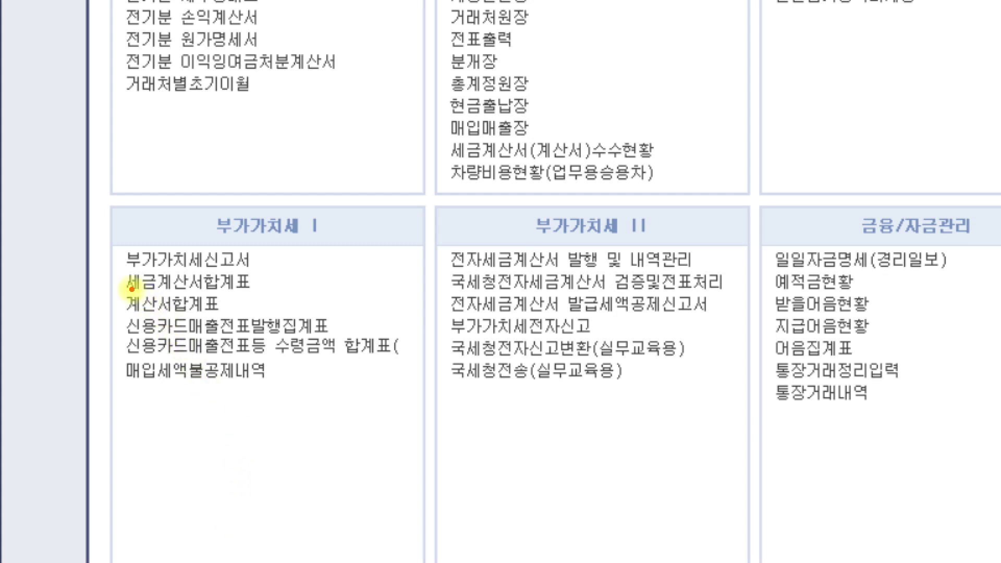
mouse_move(128, 289)
mouse_down()
mouse_move(108, 296)
mouse_move(161, 317)
mouse_move(232, 312)
mouse_move(159, 284)
mouse_move(99, 286)
mouse_move(154, 295)
mouse_move(264, 283)
mouse_move(257, 270)
mouse_move(107, 271)
mouse_up()
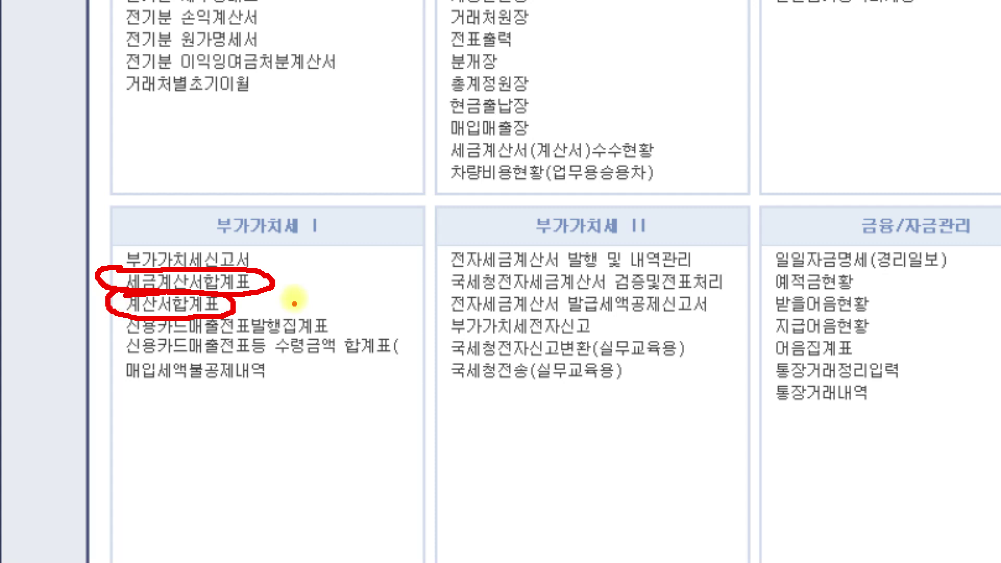
drag(290, 277, 317, 278)
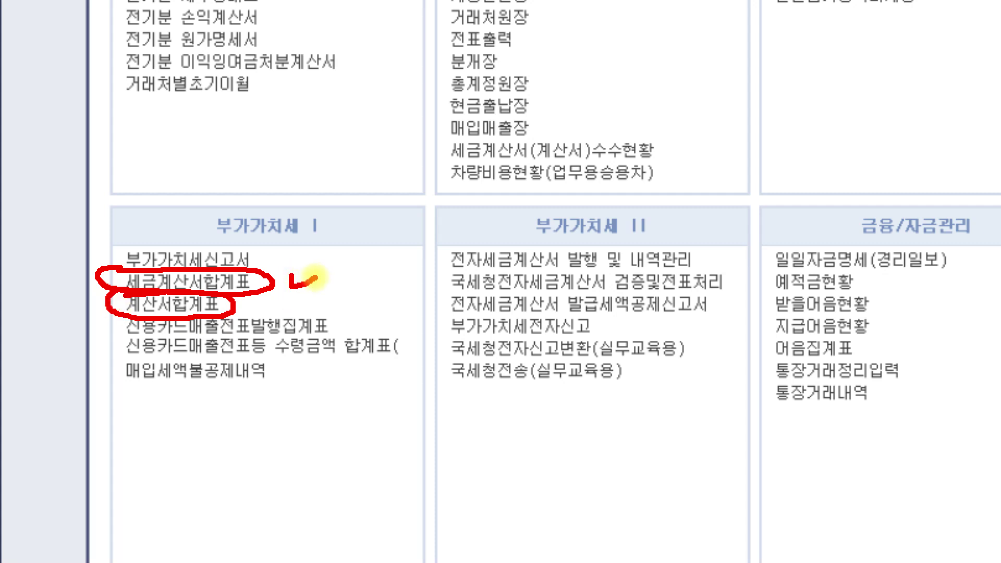
drag(251, 306, 269, 305)
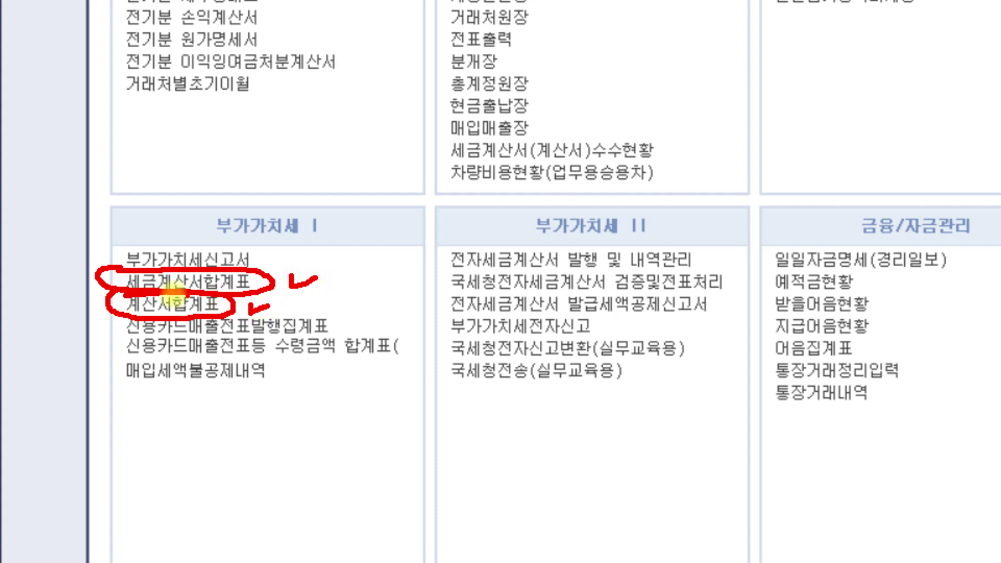
mouse_move(83, 267)
mouse_down()
mouse_move(84, 275)
mouse_move(100, 259)
mouse_move(97, 283)
mouse_up()
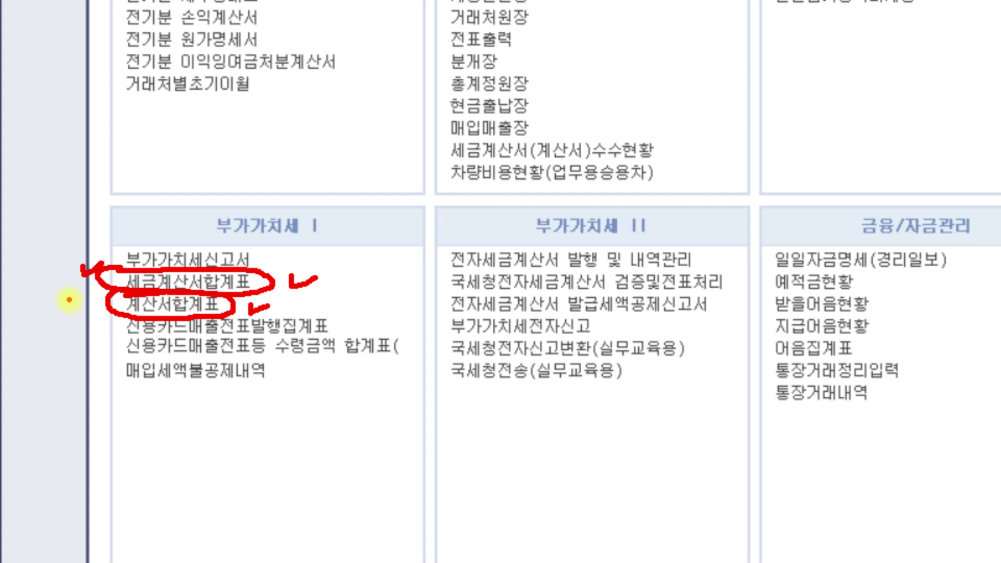
drag(69, 305, 92, 297)
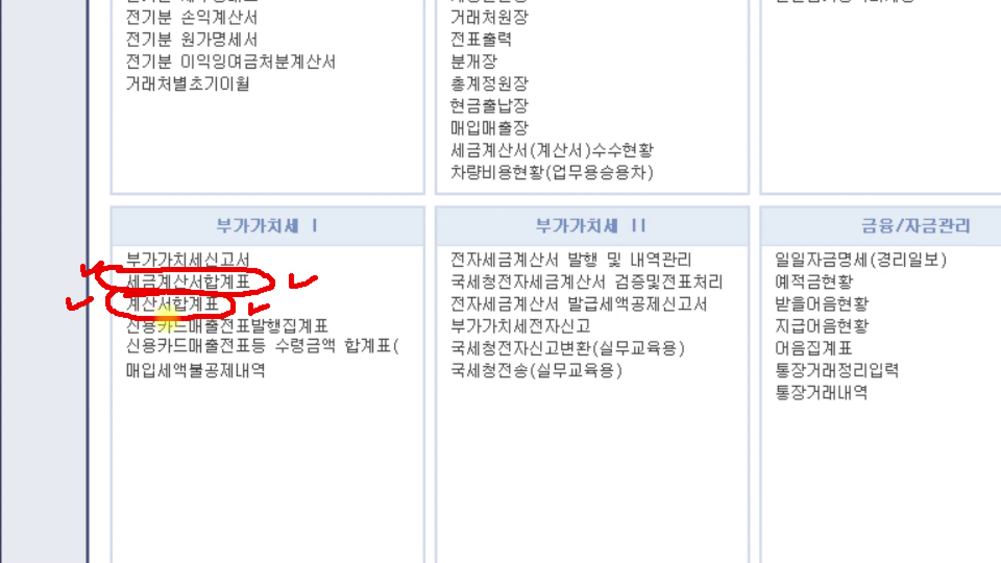
key(Escape)
Step: Open 세금계산서합계표, requery 2024년 07월 ~ 09월, and highlight the electronic 사업자 row of 매입세금계산서
click(96, 315)
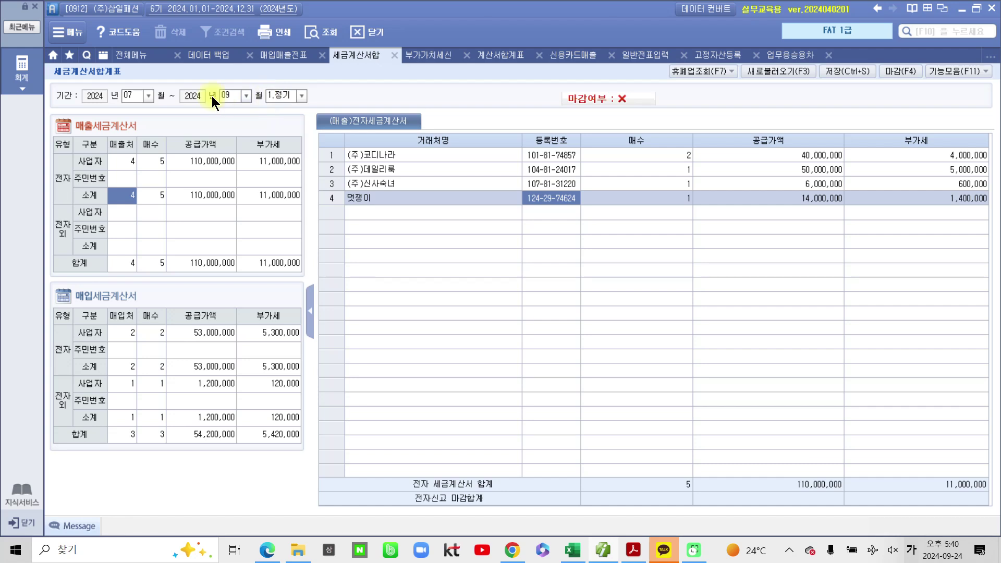
click(321, 32)
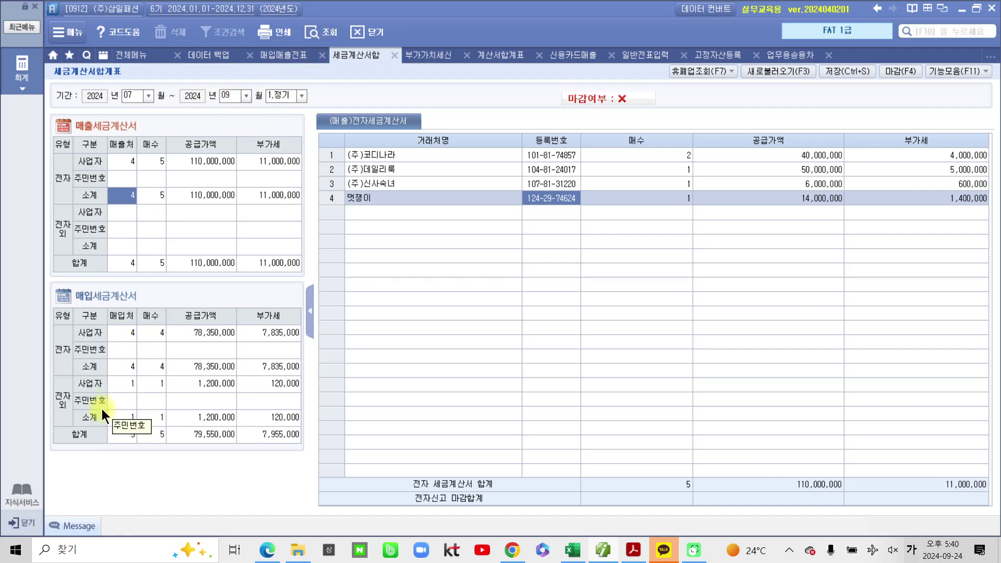
click(126, 335)
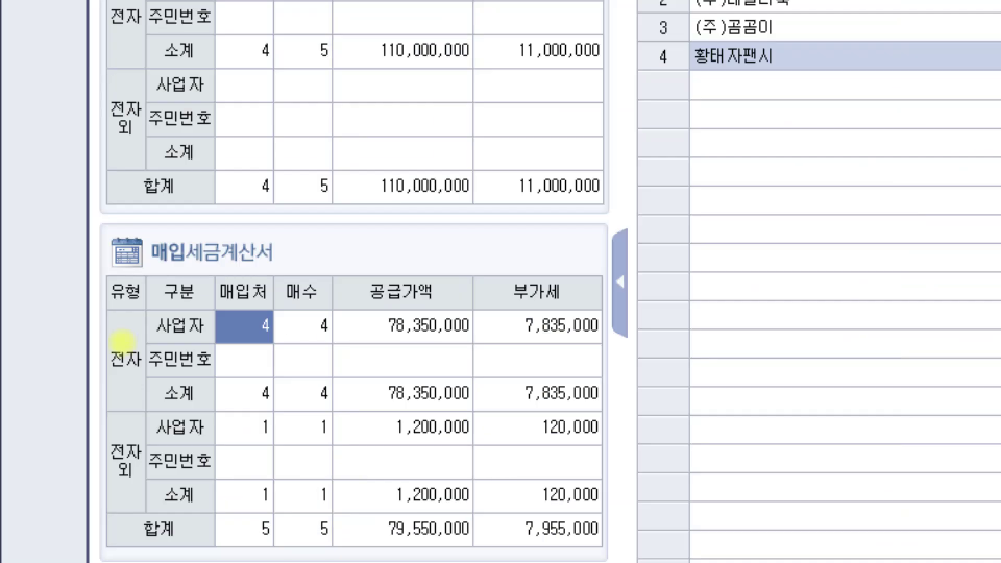
drag(140, 204, 288, 240)
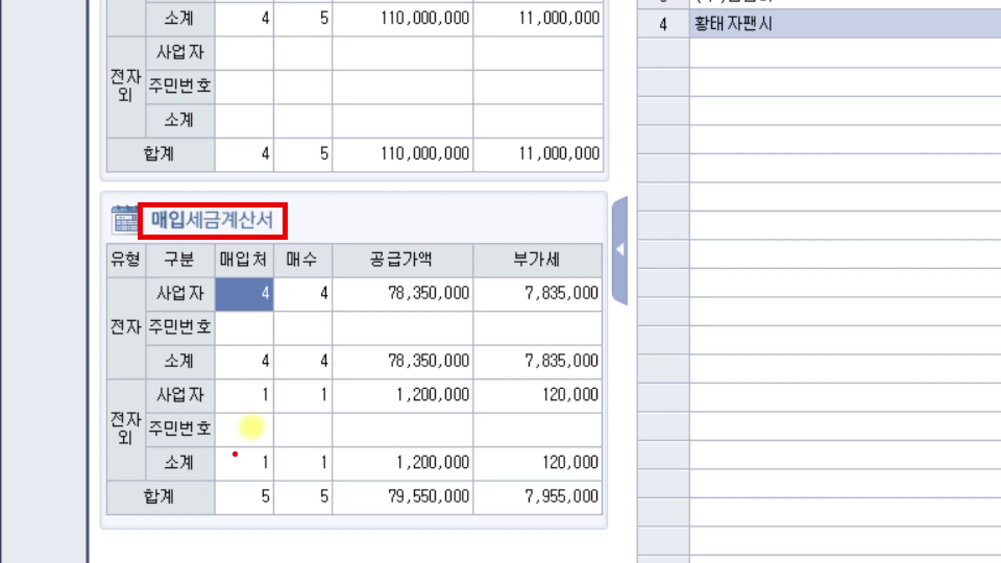
drag(255, 380, 307, 380)
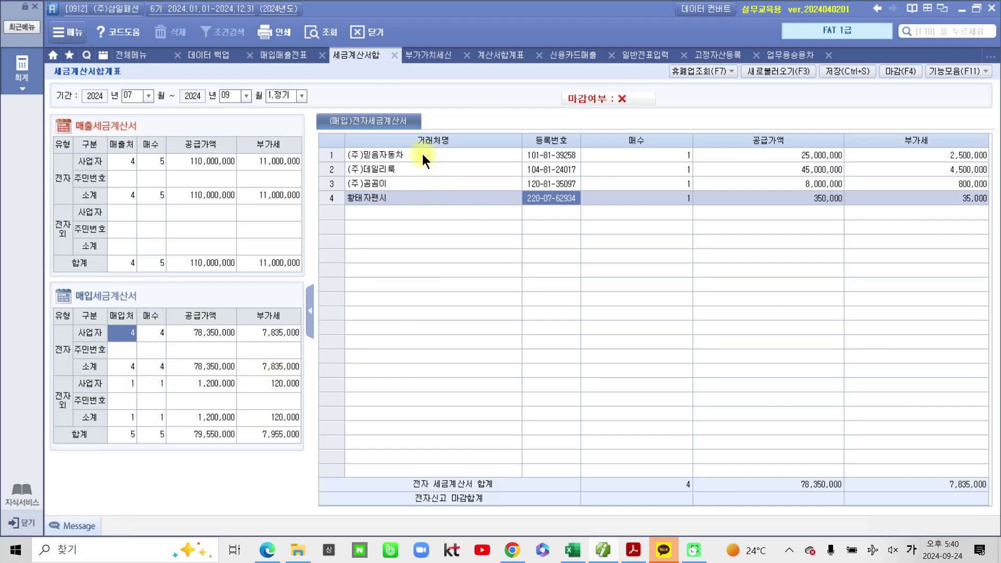
Step: Examine the electronic purchase vendors sorted by 거래처명 and compare the 매출 and 매입 전자 breakdowns
click(443, 140)
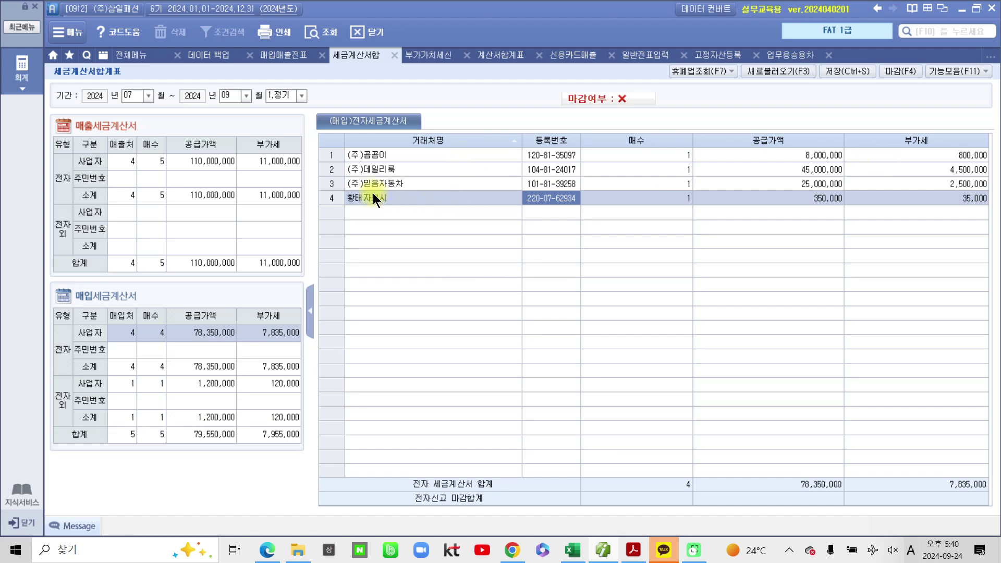
click(382, 183)
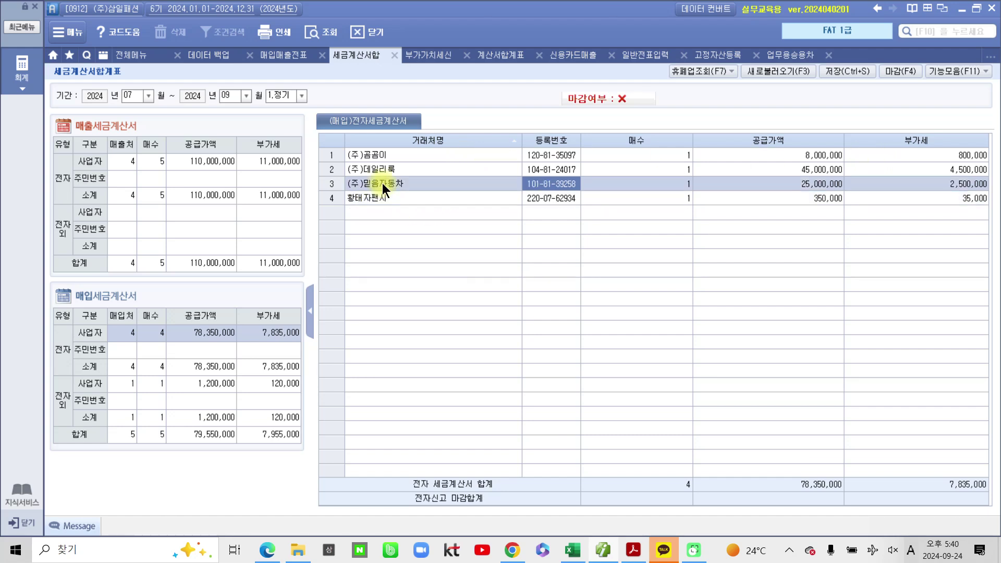
click(443, 197)
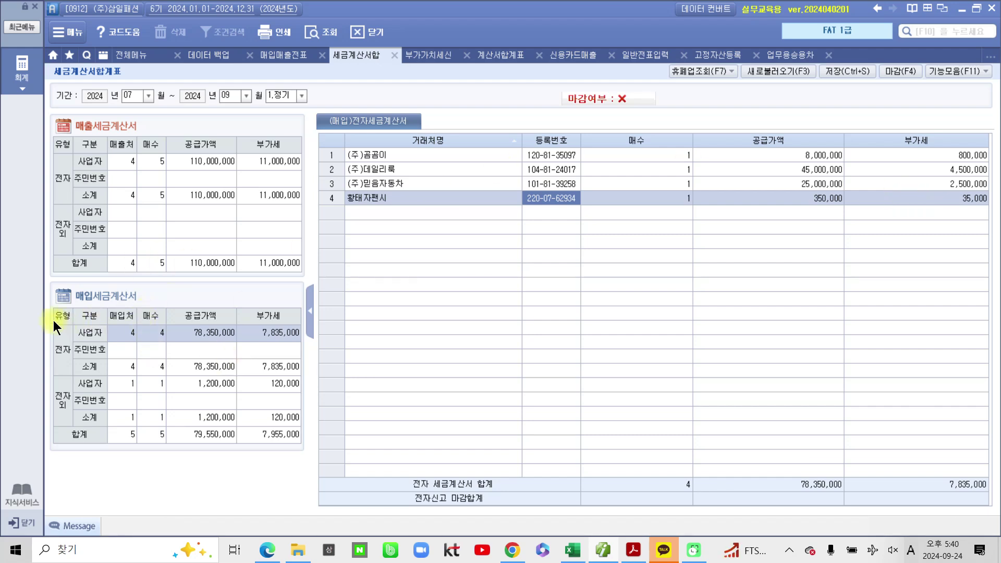
click(156, 198)
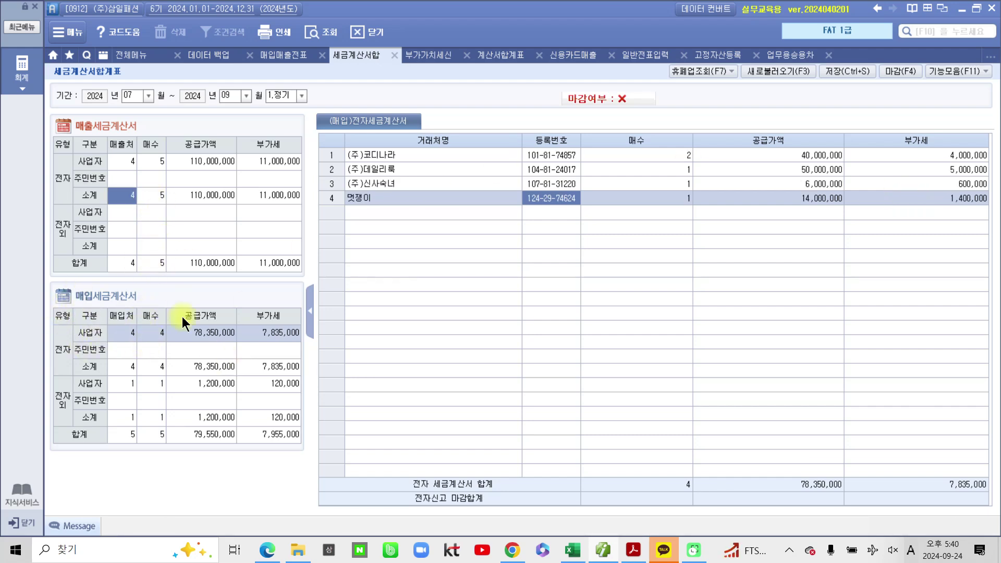
click(163, 373)
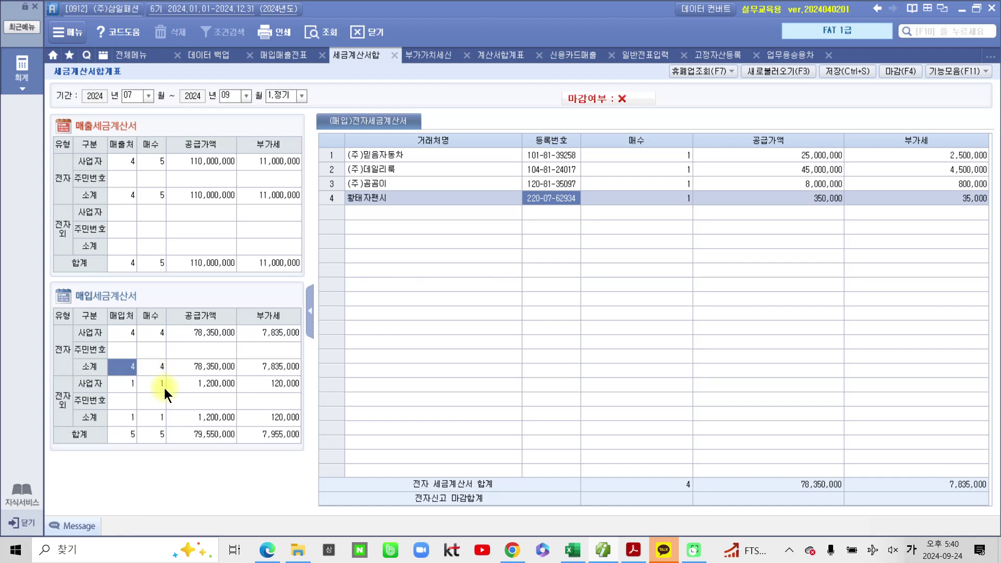
click(164, 388)
click(144, 355)
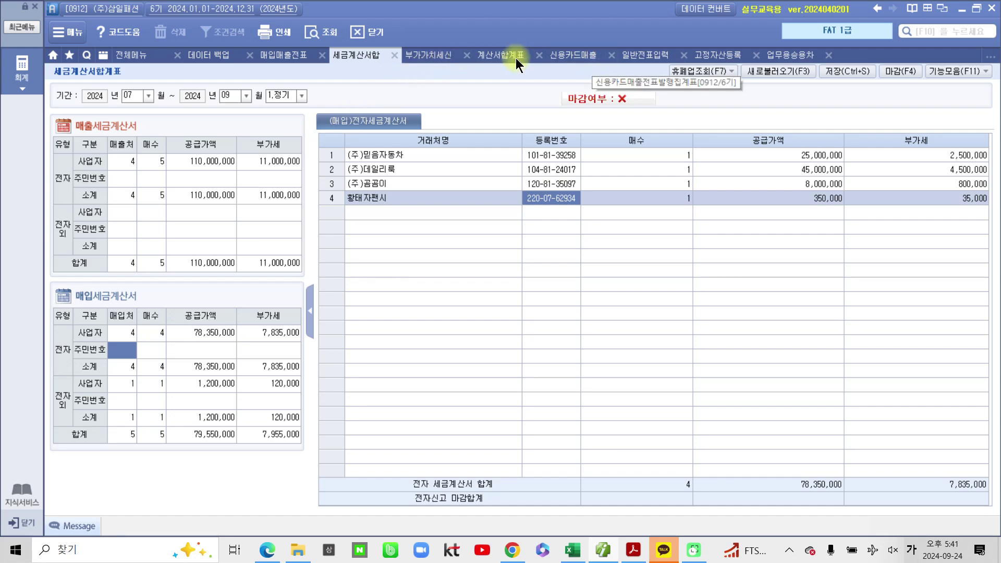
Step: Requery 계산서합계표 for 2024년 07월 ~ 09월 and show the vendor behind the electronic 사업자 row of 매입계산서
click(501, 58)
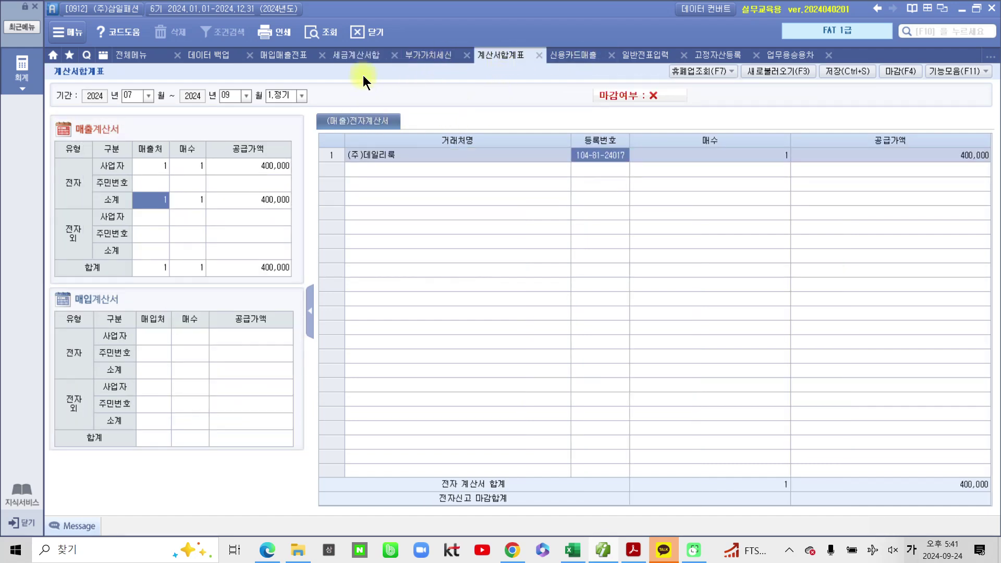
click(319, 38)
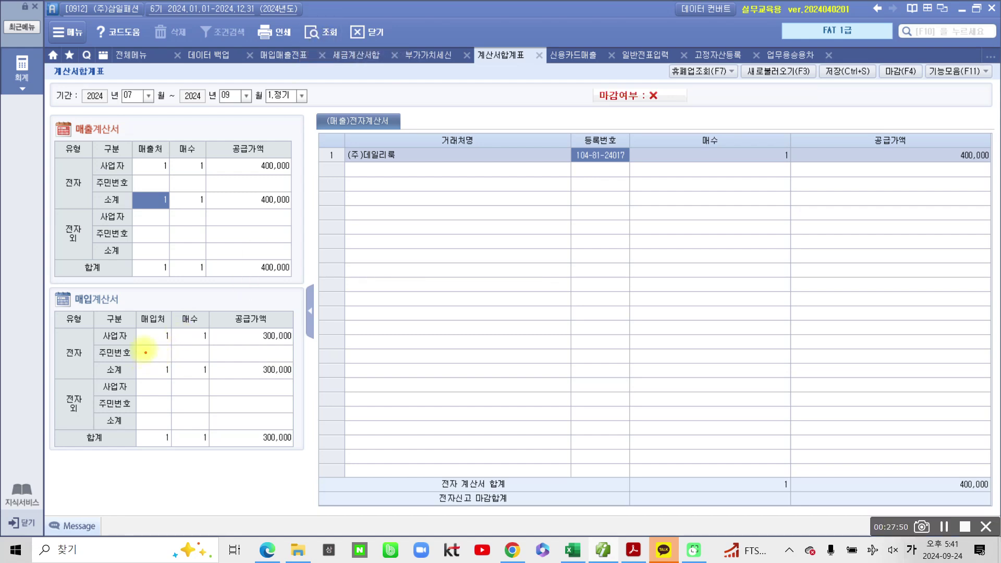
drag(131, 326, 311, 338)
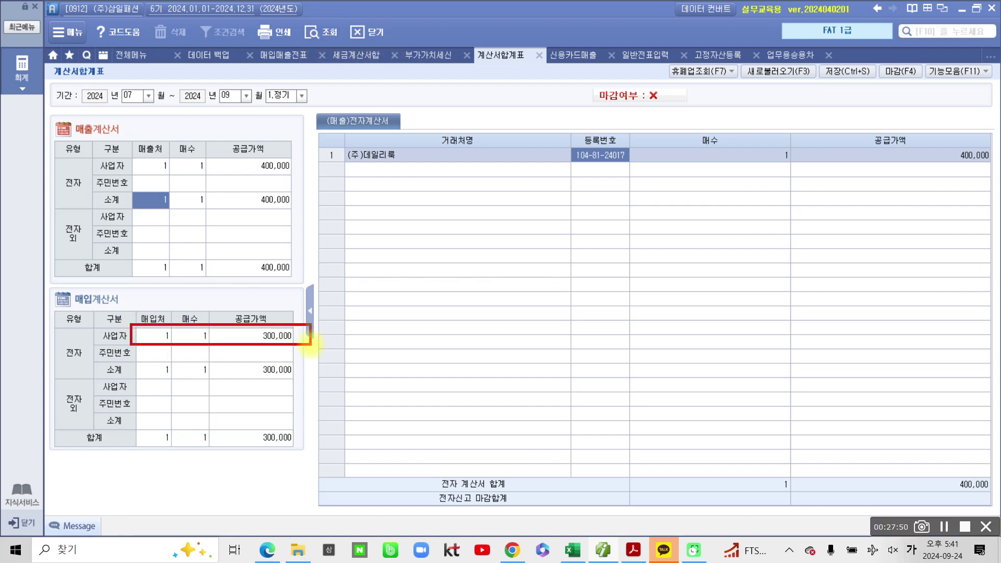
click(159, 337)
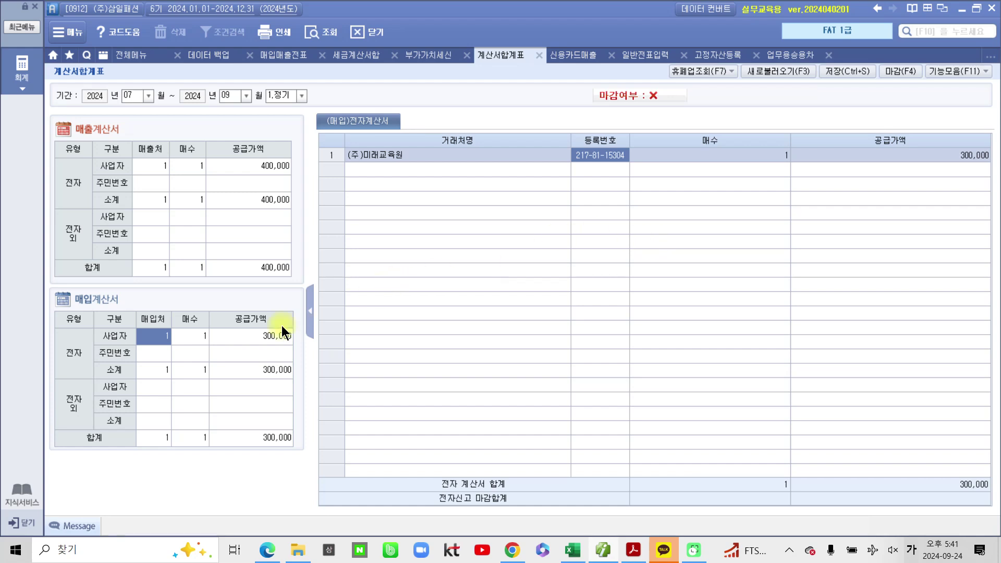
Step: Open 부가가치세신고서 under 부가가치세 I and requery the 정기신고 for 07월 01일 ~ 09월 30일
click(22, 70)
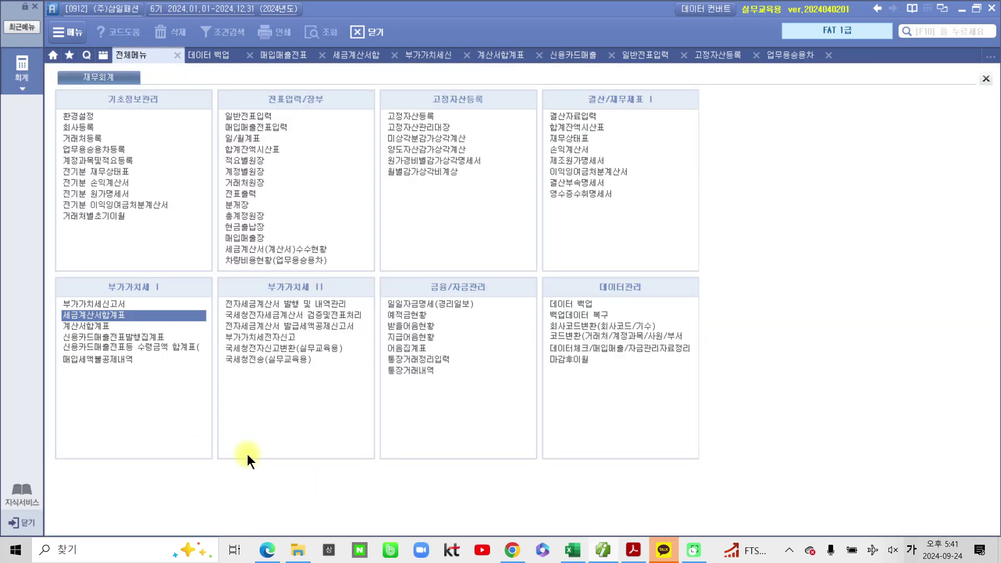
click(111, 304)
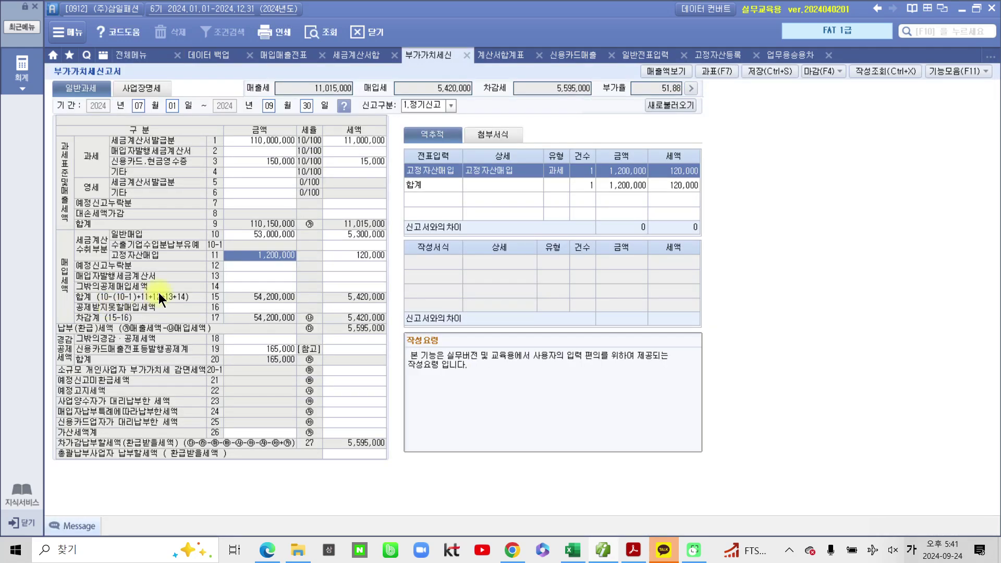
click(320, 34)
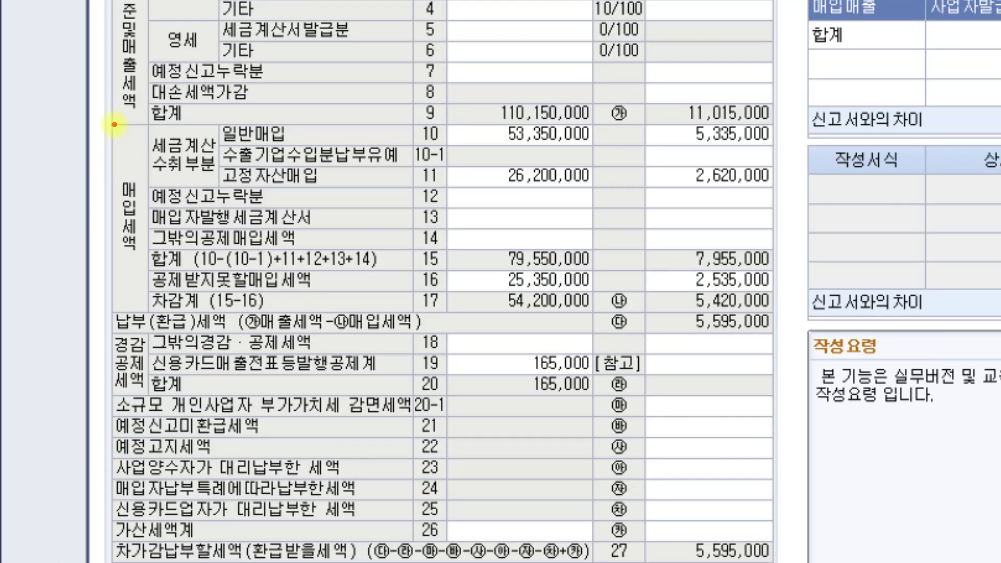
Step: Examine the 매입세액 section of the return, focusing on the 금액 and 세액 of 고정자산매입 under 세금계산서 수취부분
mouse_move(114, 124)
mouse_down()
mouse_move(607, 320)
mouse_move(818, 317)
mouse_move(782, 313)
mouse_up()
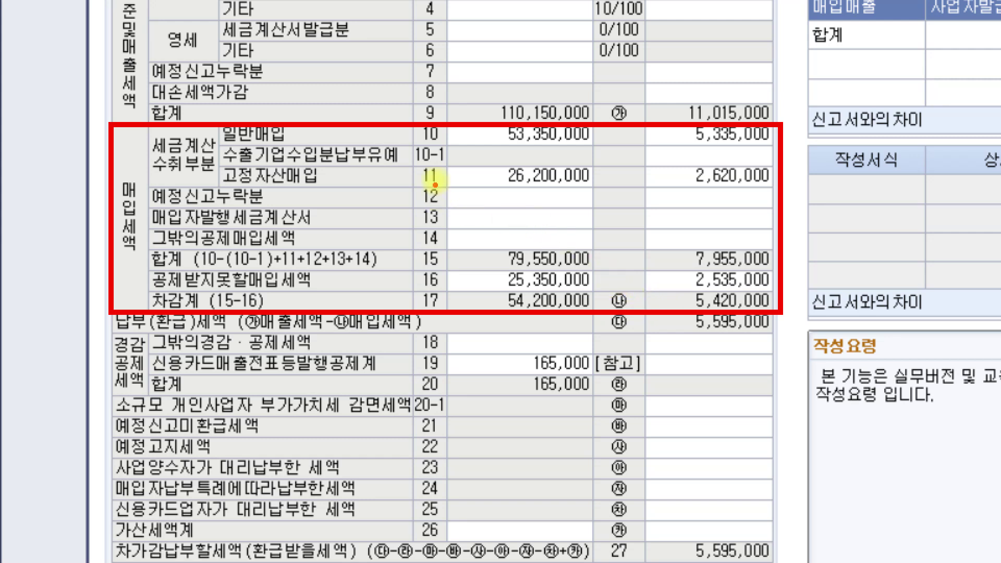
mouse_move(156, 125)
mouse_down()
mouse_move(144, 140)
mouse_move(216, 180)
mouse_move(206, 126)
mouse_move(167, 127)
mouse_up()
drag(238, 183, 344, 183)
drag(409, 182, 609, 192)
drag(676, 192, 789, 196)
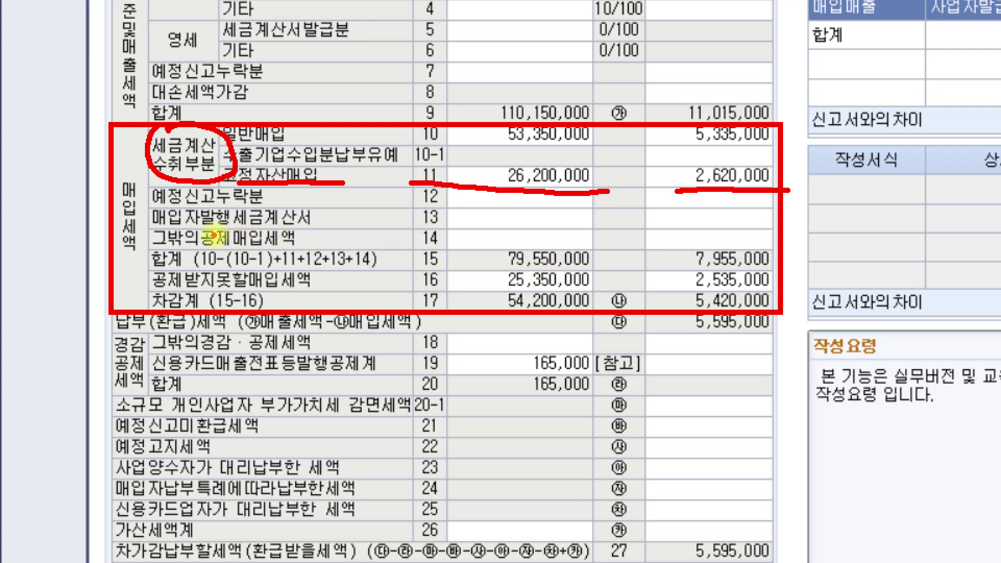
Step: Check the 금액 and 세액 of 공제받지못할매입세액 and compare its 세액 with the 매입세액 합계 in line 15
mouse_move(156, 287)
mouse_down()
mouse_move(409, 290)
mouse_move(447, 286)
mouse_move(405, 274)
mouse_move(411, 285)
mouse_move(446, 276)
mouse_move(441, 286)
mouse_up()
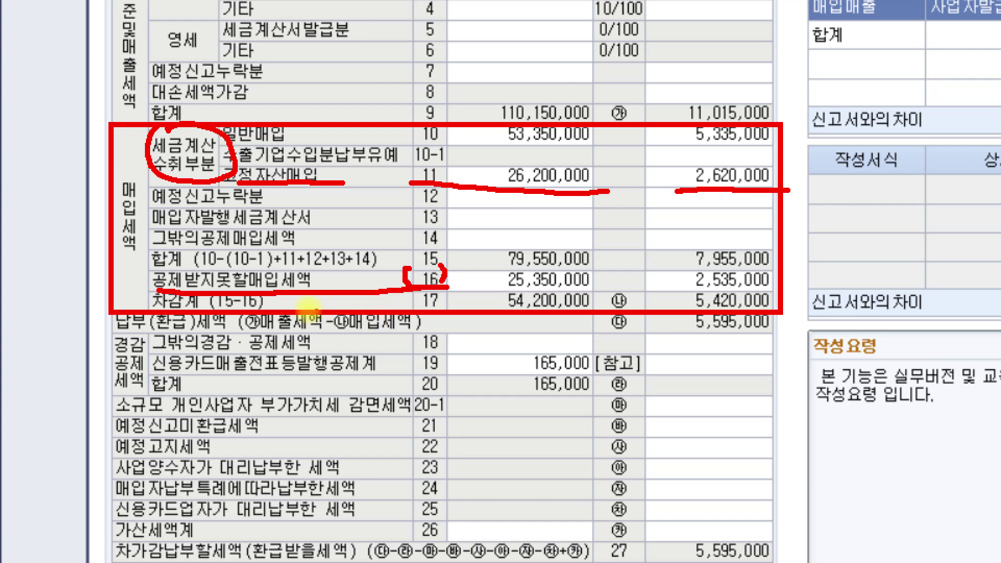
click(456, 284)
drag(448, 286, 400, 290)
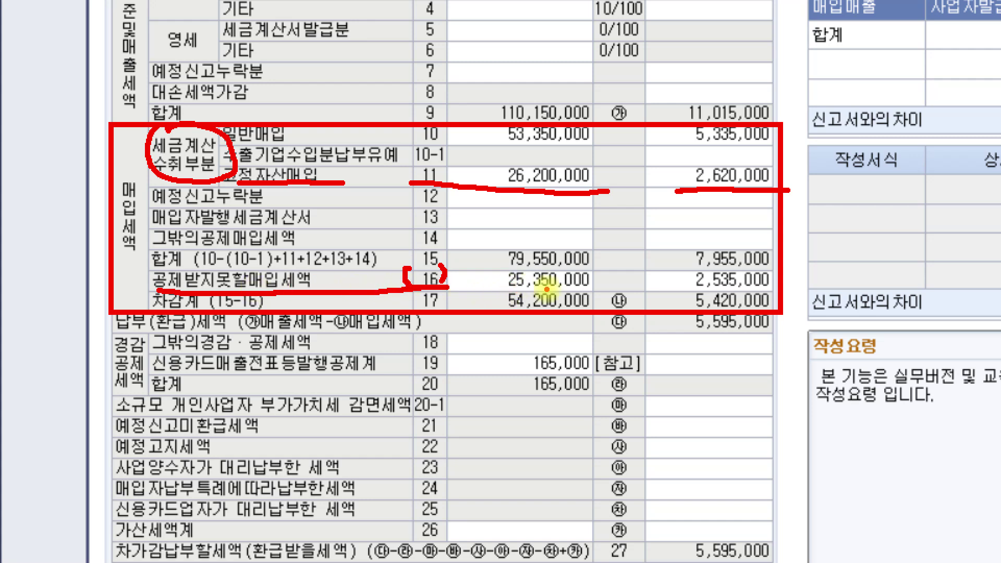
drag(501, 288, 590, 287)
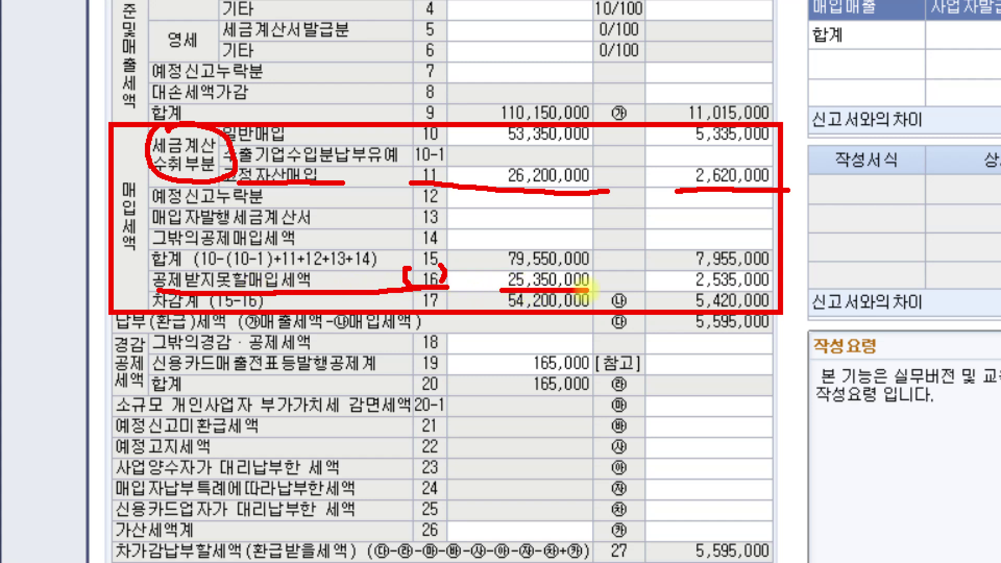
drag(674, 288, 771, 286)
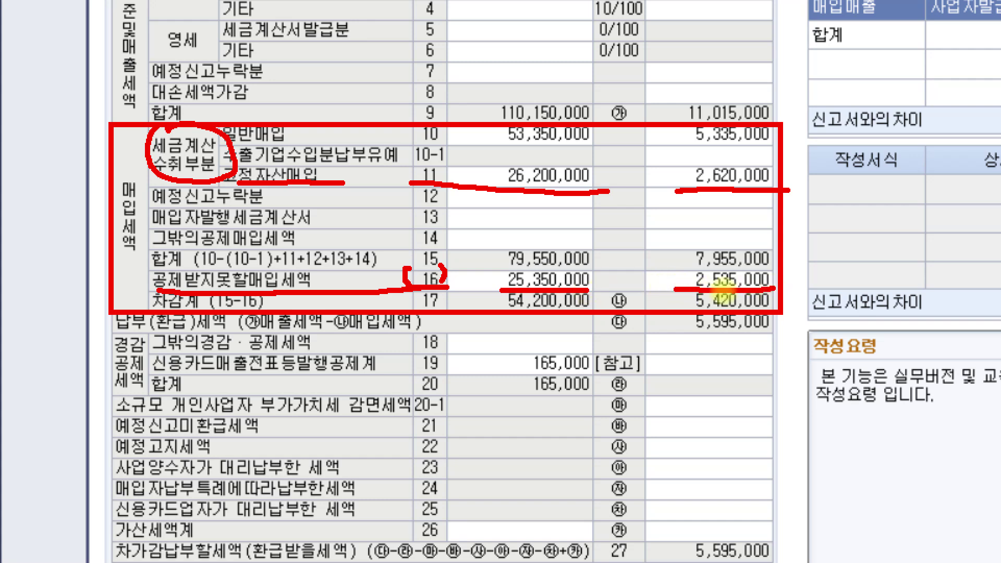
mouse_move(665, 271)
mouse_down()
mouse_move(676, 284)
mouse_move(690, 270)
mouse_up()
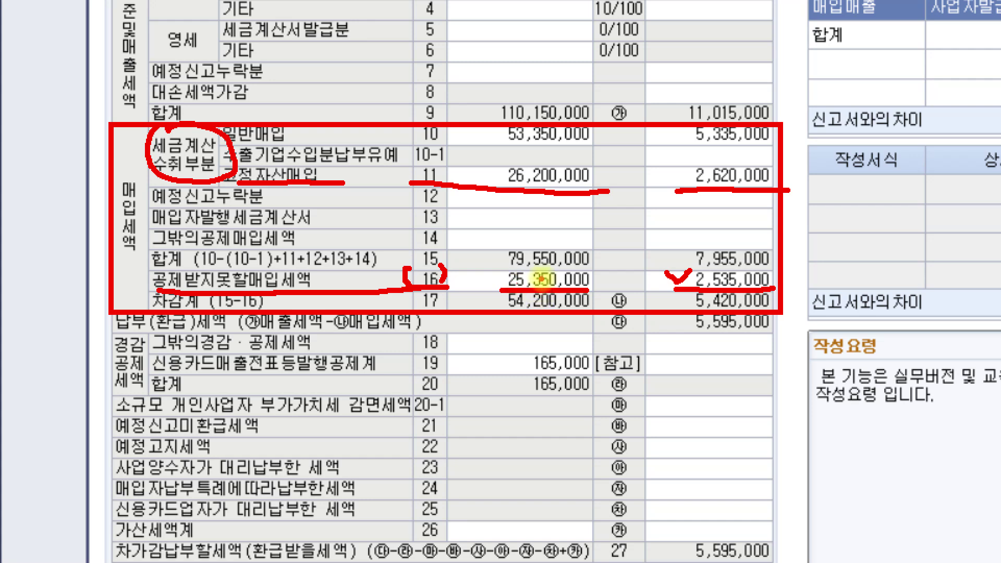
mouse_move(478, 275)
mouse_down()
mouse_move(483, 285)
mouse_move(498, 275)
mouse_up()
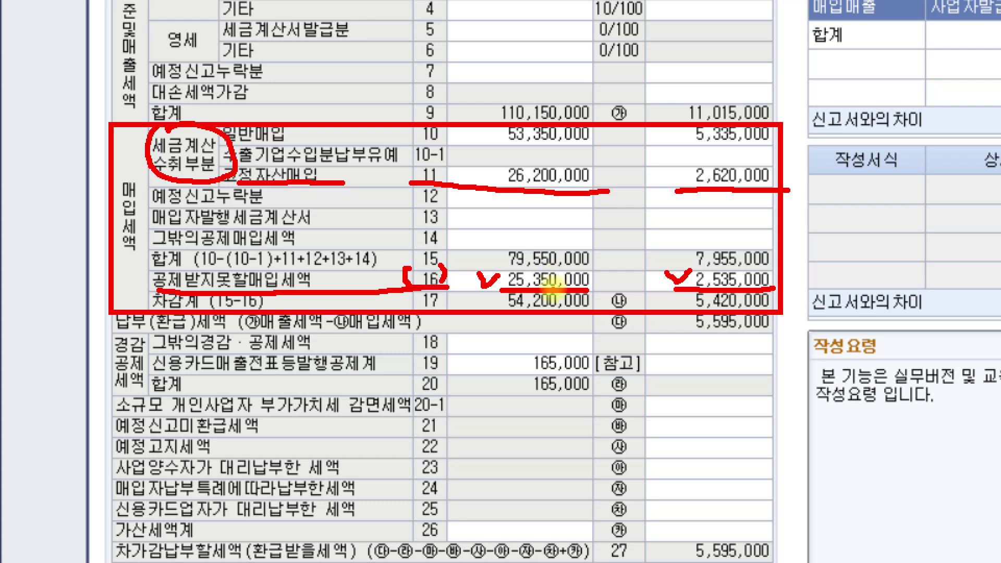
mouse_move(684, 244)
mouse_down()
mouse_move(687, 263)
mouse_move(776, 272)
mouse_move(751, 238)
mouse_move(659, 257)
mouse_move(676, 245)
mouse_move(693, 292)
mouse_move(789, 284)
mouse_move(688, 259)
mouse_move(687, 286)
mouse_move(662, 260)
mouse_up()
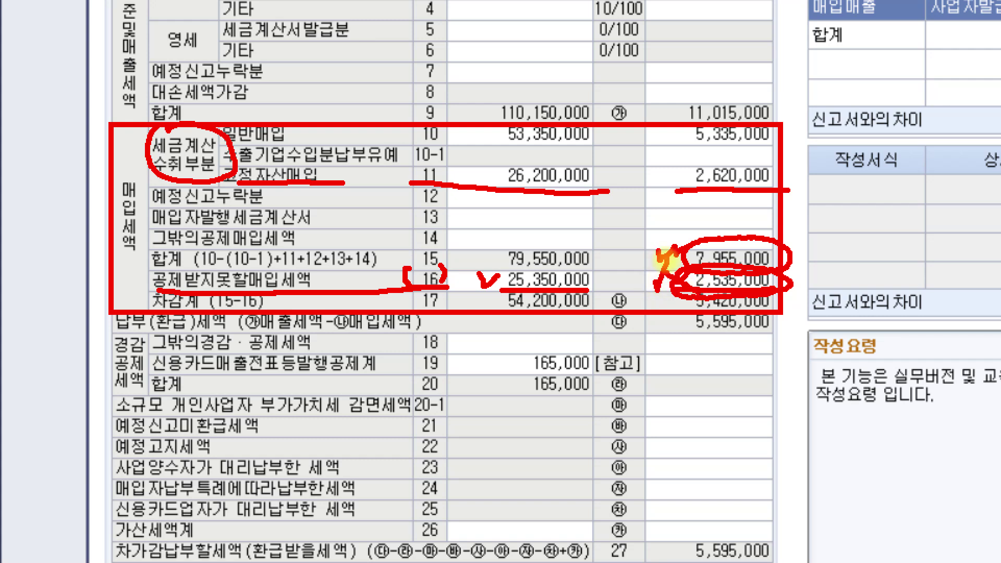
key(Escape)
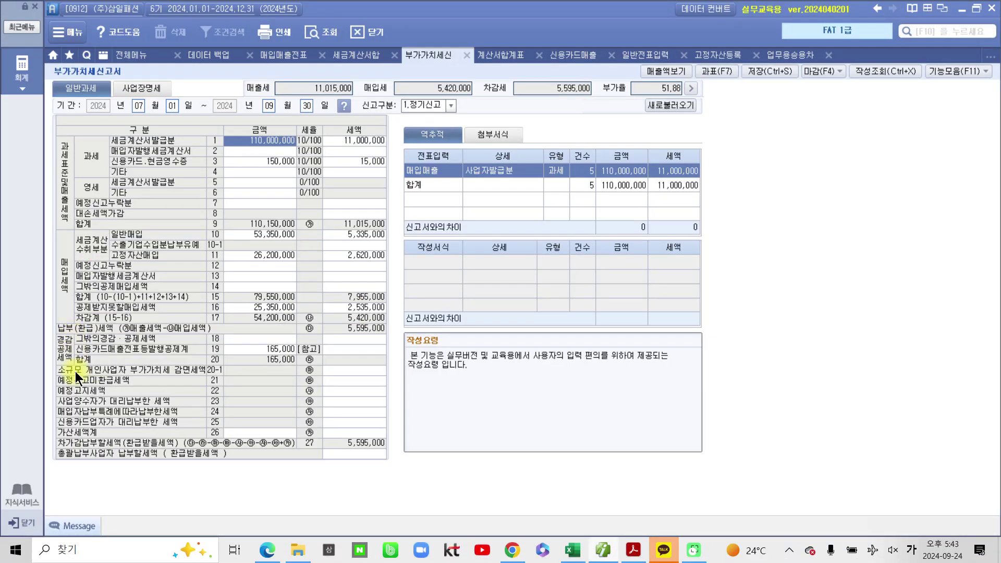
Step: Requery the 07월 01일 ~ 09월 30일 return and review how 공제받지못할매입세액 leads to 차감계 in the 매입세액 section
click(465, 365)
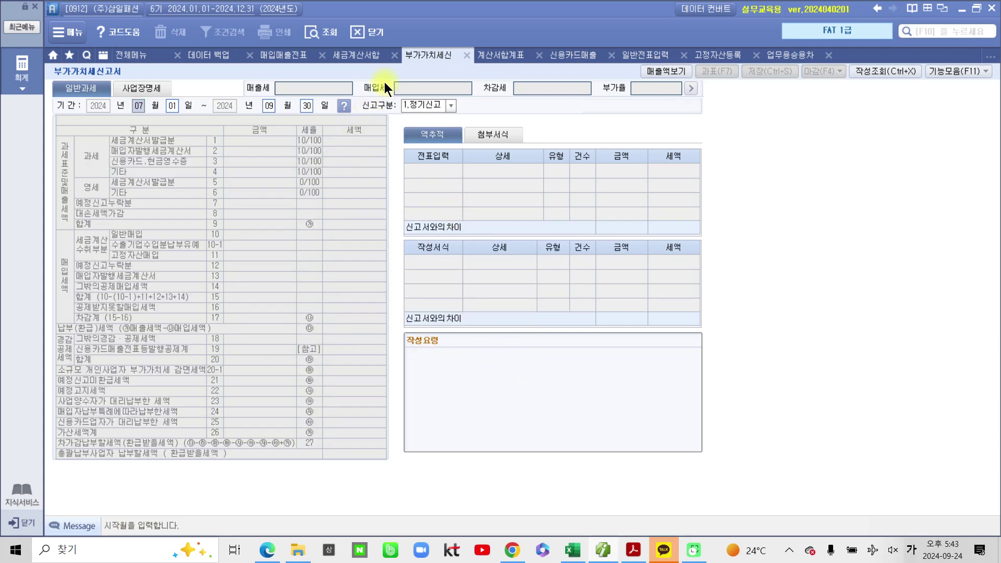
click(317, 31)
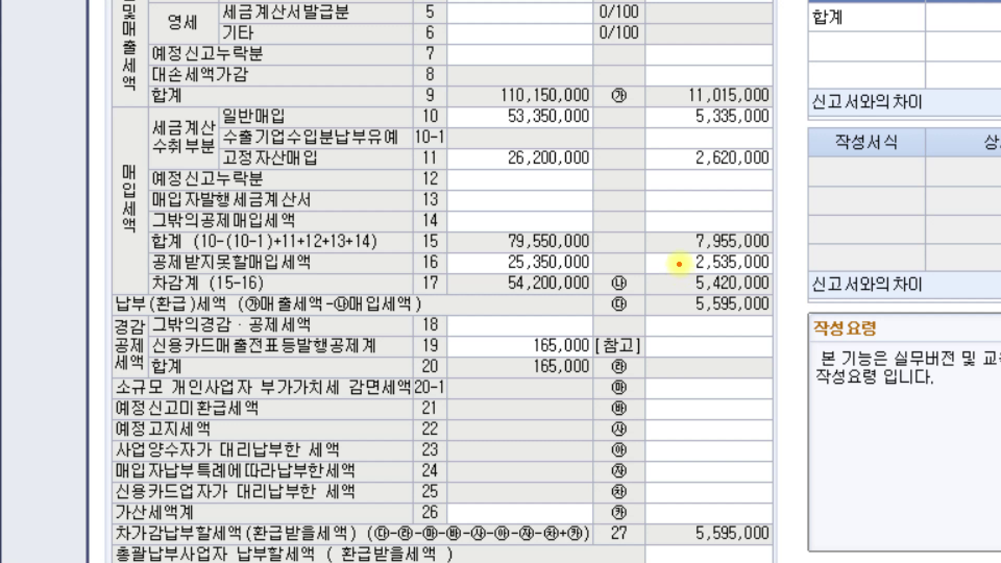
mouse_move(647, 269)
mouse_down()
mouse_move(676, 295)
mouse_move(782, 299)
mouse_up()
mouse_move(448, 286)
mouse_down()
mouse_move(437, 276)
mouse_move(449, 296)
mouse_move(623, 211)
mouse_move(685, 275)
mouse_move(673, 265)
mouse_move(687, 261)
mouse_up()
drag(610, 299, 688, 300)
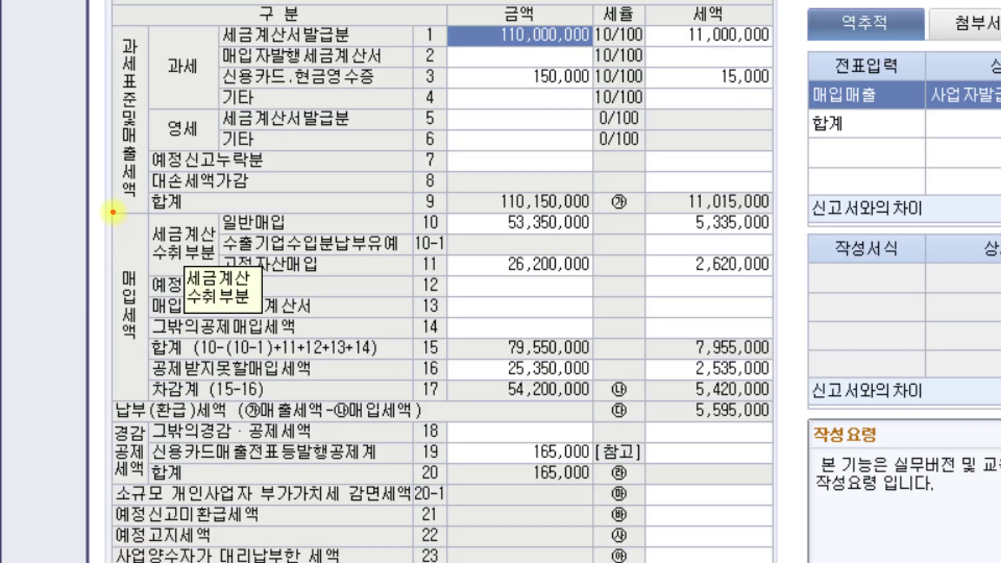
mouse_move(113, 212)
mouse_down()
mouse_move(264, 346)
mouse_move(759, 414)
mouse_move(759, 401)
mouse_move(779, 402)
mouse_up()
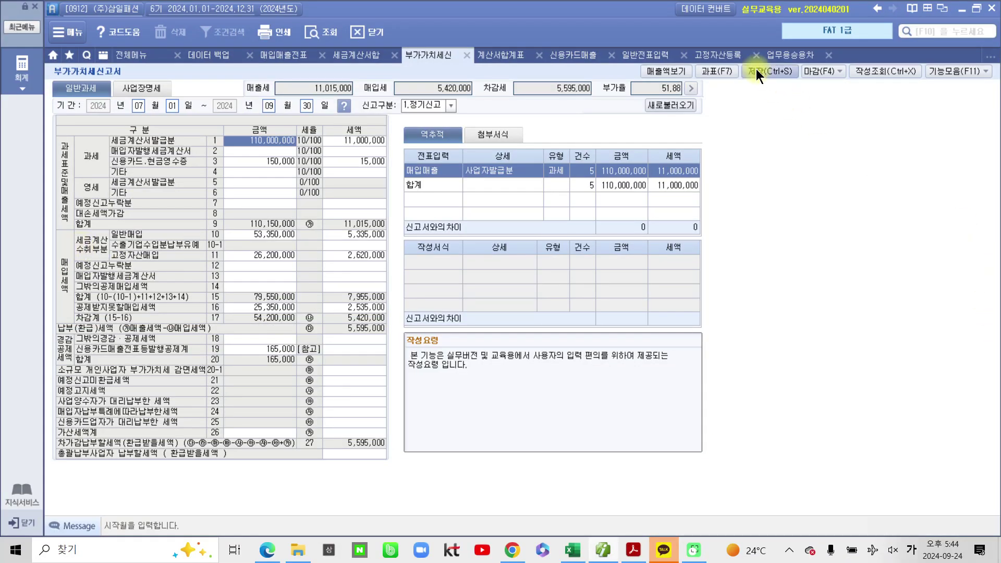
Step: Open 과세표준명세, check 면세수입금액 and the amount of 86.계산서수취금액, and confirm the window
click(713, 71)
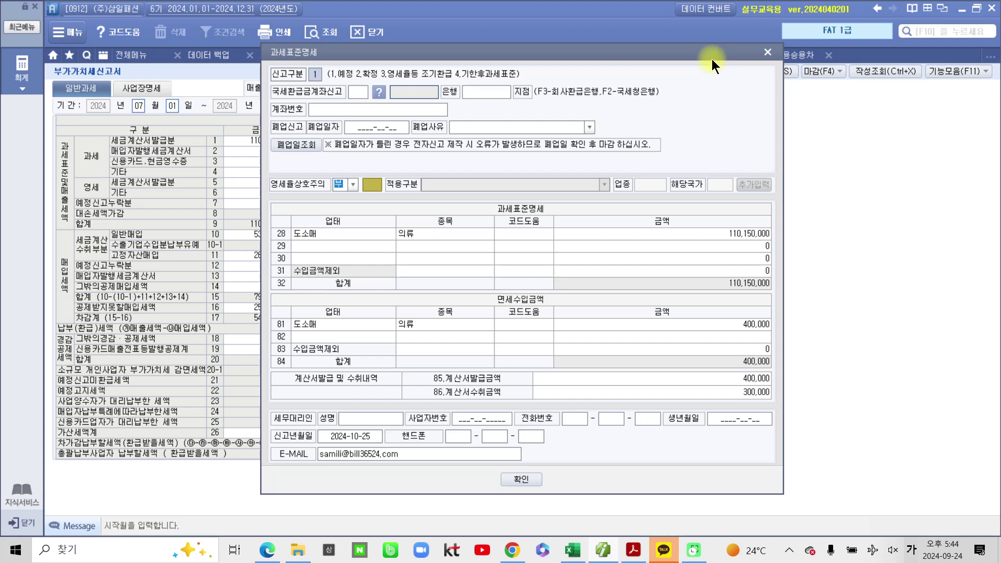
click(765, 52)
click(716, 73)
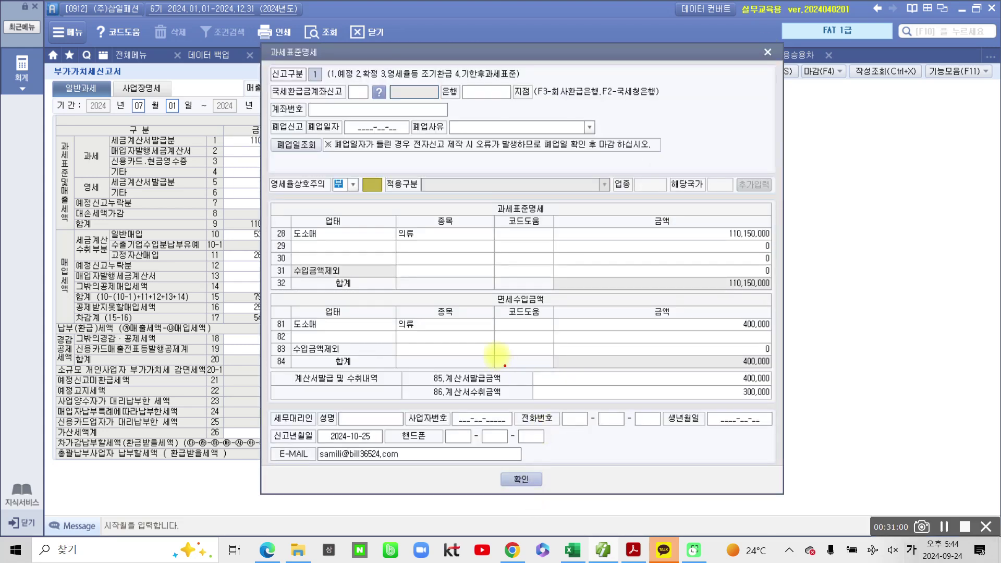
mouse_move(487, 286)
mouse_down()
mouse_move(511, 303)
mouse_move(551, 305)
mouse_up()
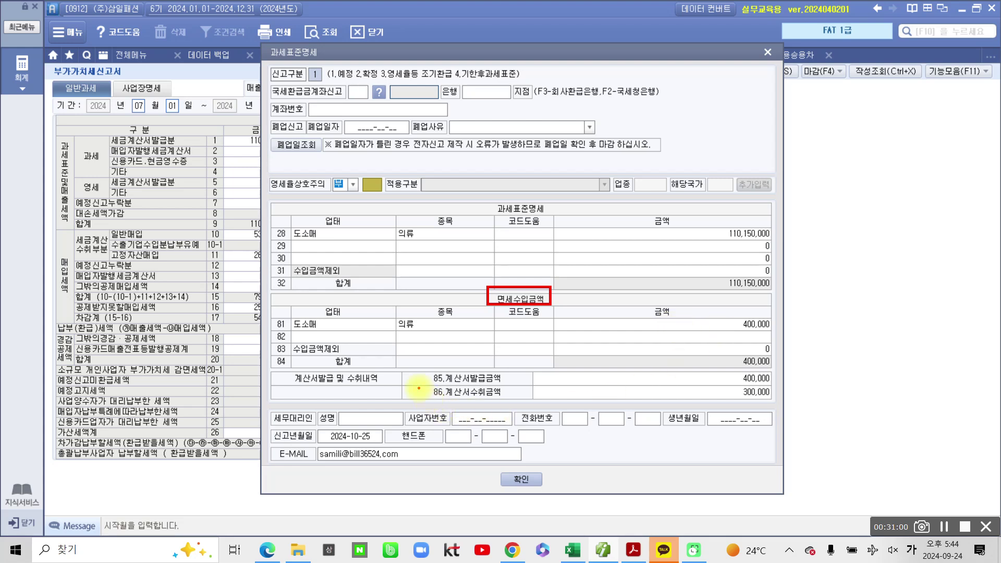
drag(418, 384, 538, 402)
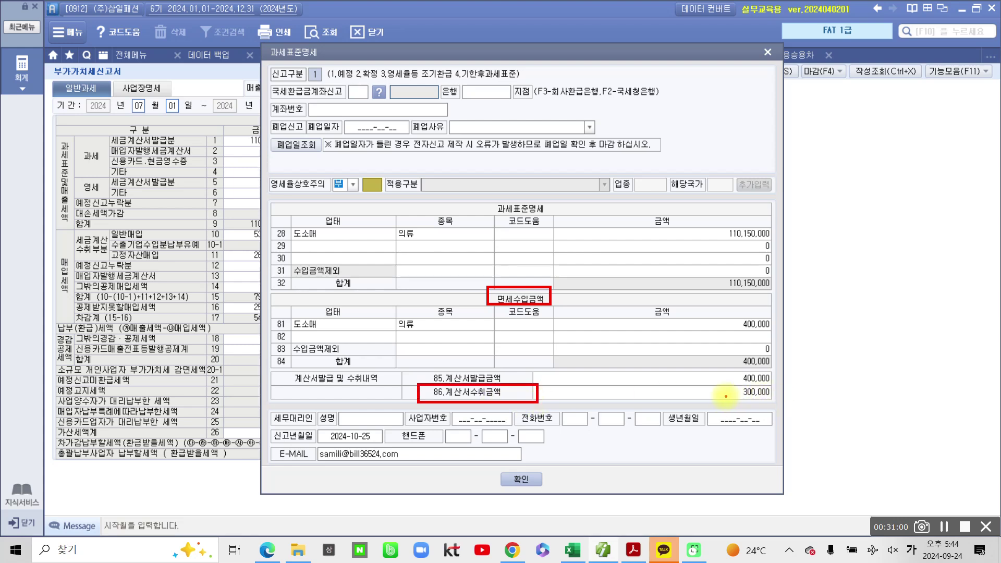
mouse_move(725, 396)
mouse_down()
mouse_move(779, 399)
mouse_move(779, 385)
mouse_move(730, 384)
mouse_move(718, 397)
mouse_up()
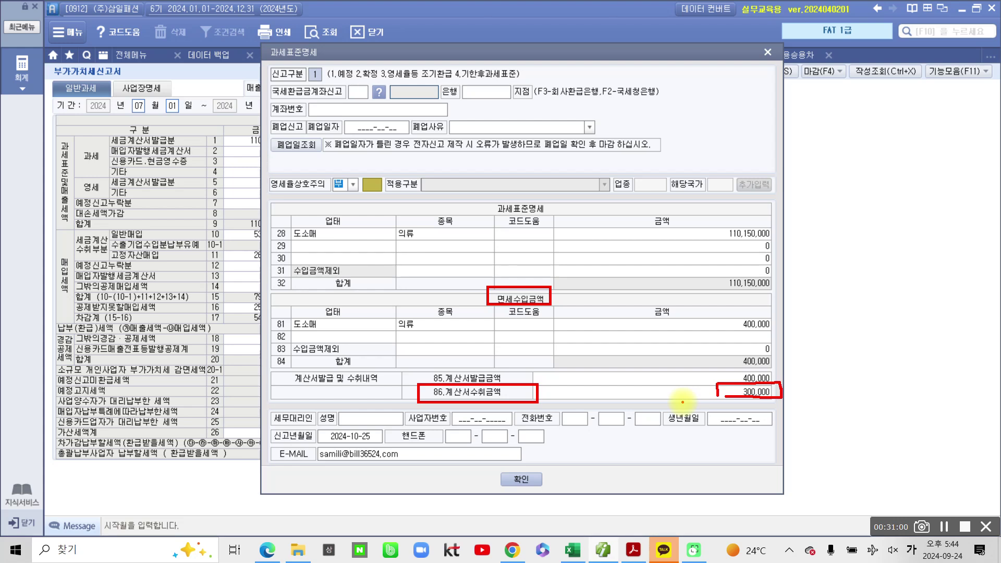
key(Escape)
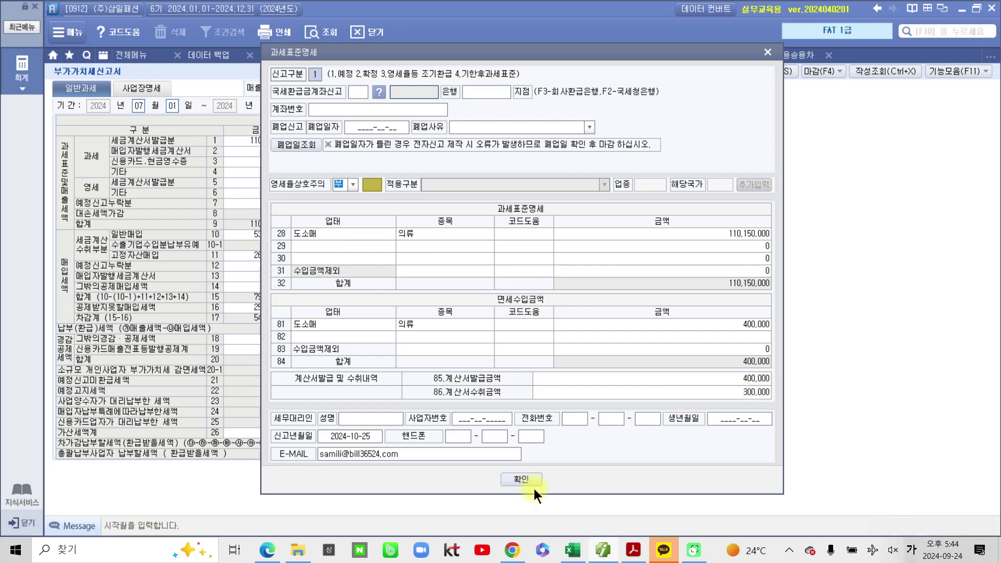
click(527, 480)
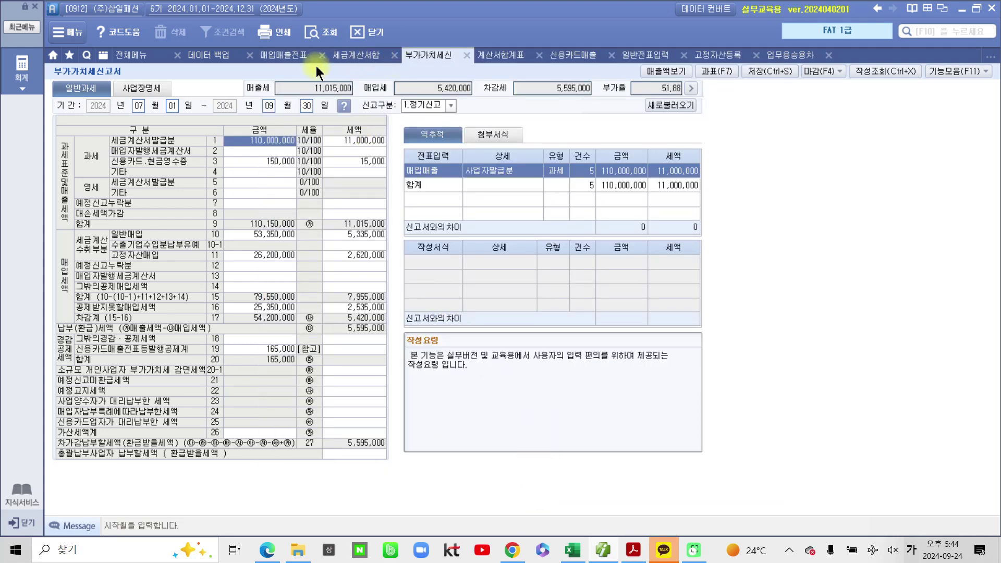
Step: Open the print preview of the 부가가치세신고서 and check the 매출세액 and 매입세액 sections on its first page
click(266, 35)
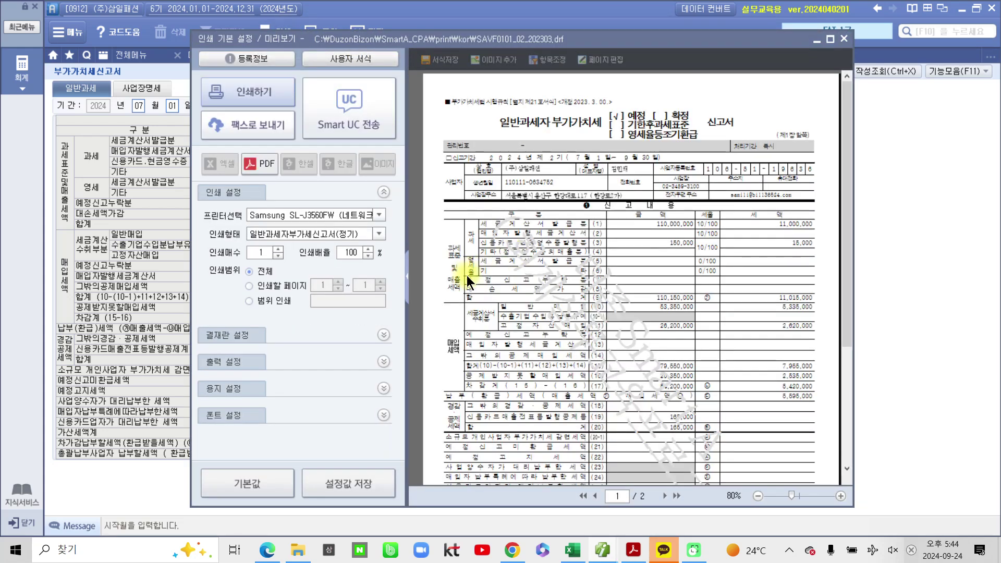
mouse_move(444, 212)
mouse_down()
mouse_move(465, 287)
mouse_move(449, 336)
mouse_move(466, 381)
mouse_up()
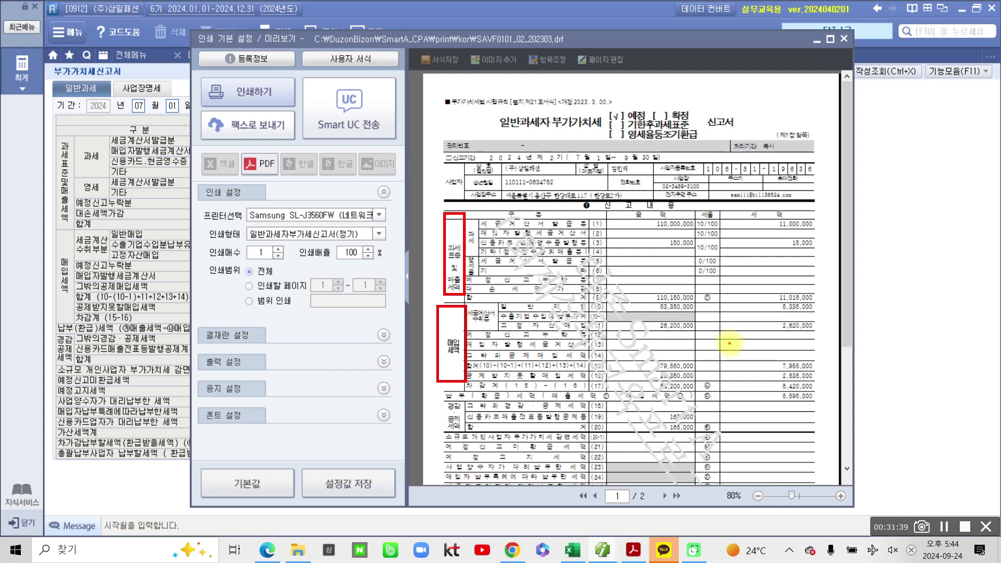
key(Escape)
Step: Check the 계산서 수취금액 line on page 2 of the print preview, and return to the 부가가치세신고서
scroll(777, 307, down, 5)
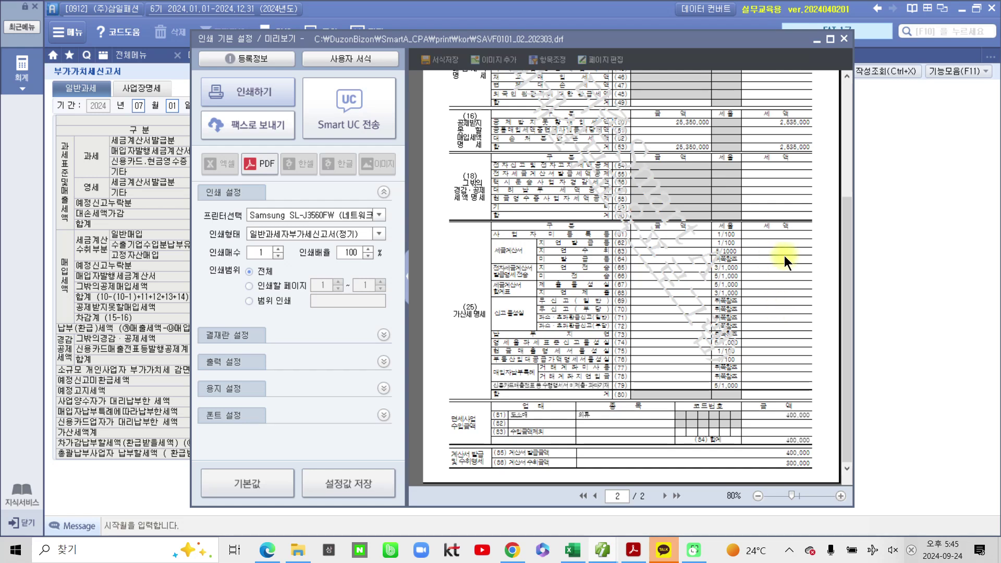
click(549, 486)
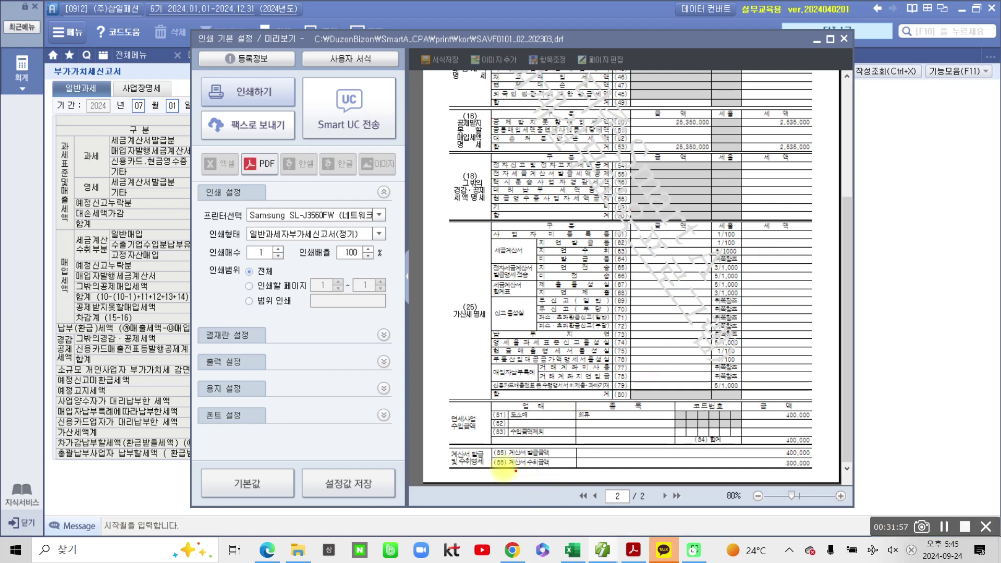
drag(486, 452, 574, 474)
drag(744, 454, 819, 471)
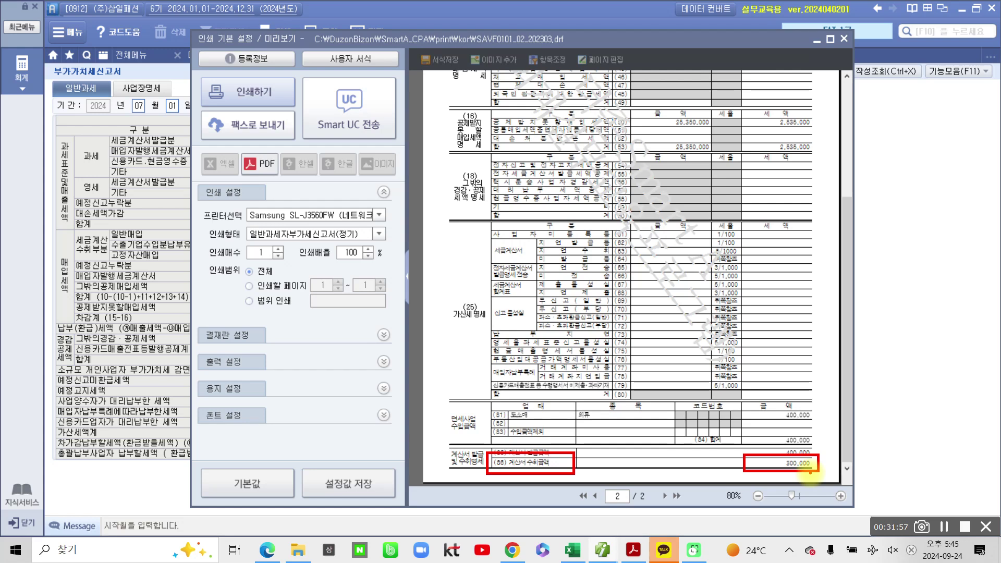
mouse_move(702, 457)
mouse_down()
mouse_move(709, 468)
mouse_move(725, 460)
mouse_up()
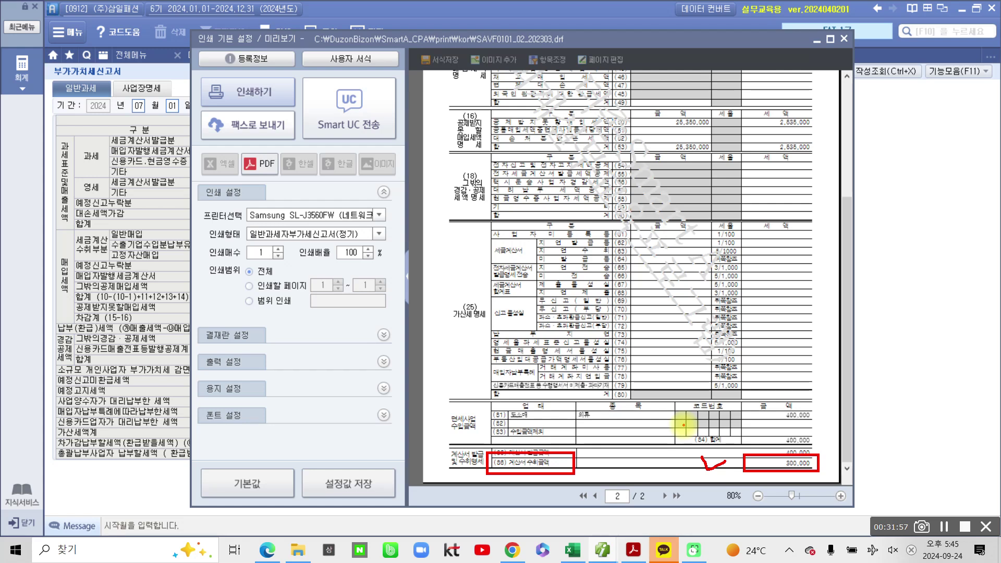
drag(451, 175, 435, 207)
drag(502, 153, 495, 214)
mouse_move(531, 175)
mouse_down()
mouse_move(531, 220)
mouse_move(407, 223)
mouse_move(528, 240)
mouse_up()
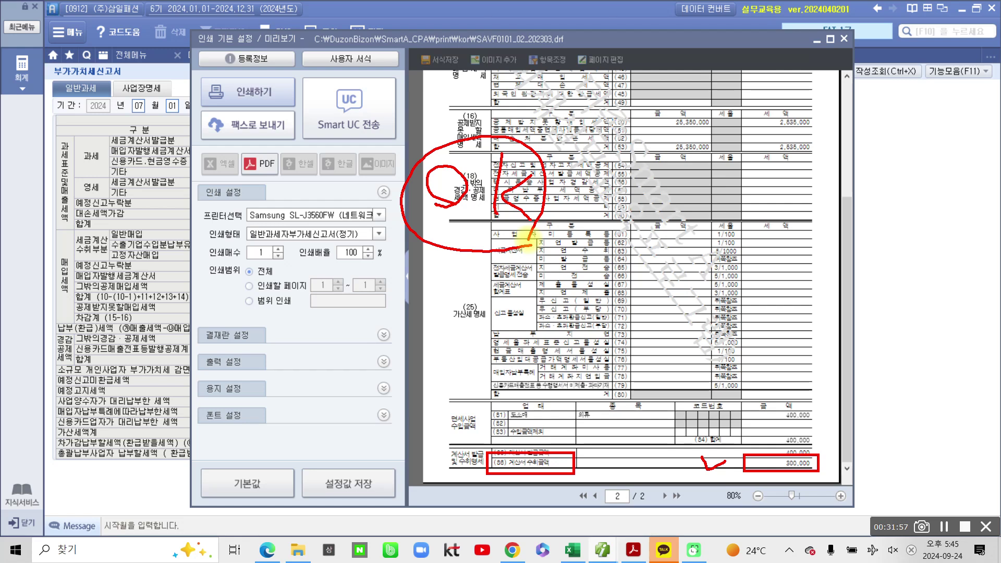
key(Escape)
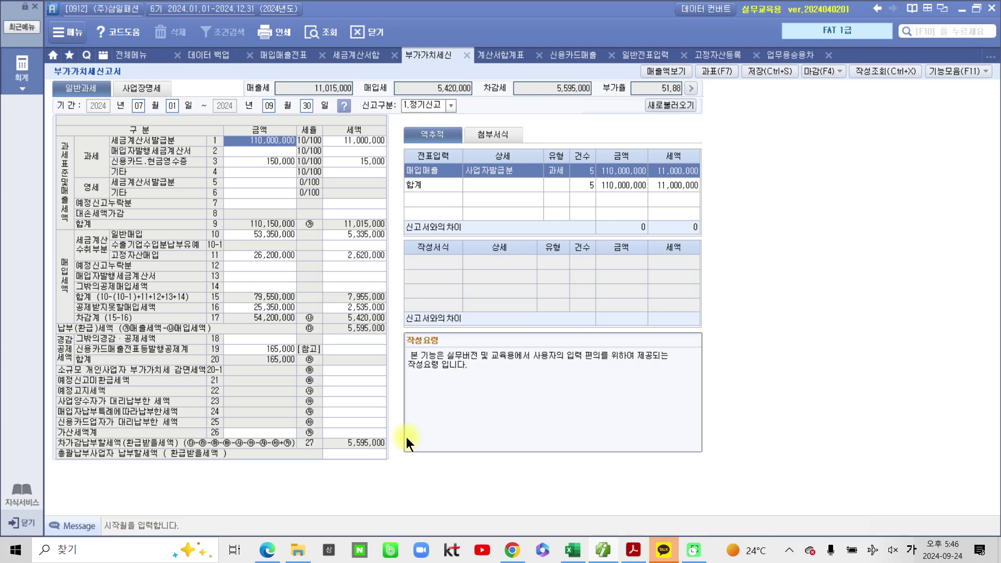
Step: Switch to the textbook PDF in Acrobat and highlight "신한카드로 결제하였다" in the 수행 10 problem
click(633, 550)
scroll(163, 239, down, 12)
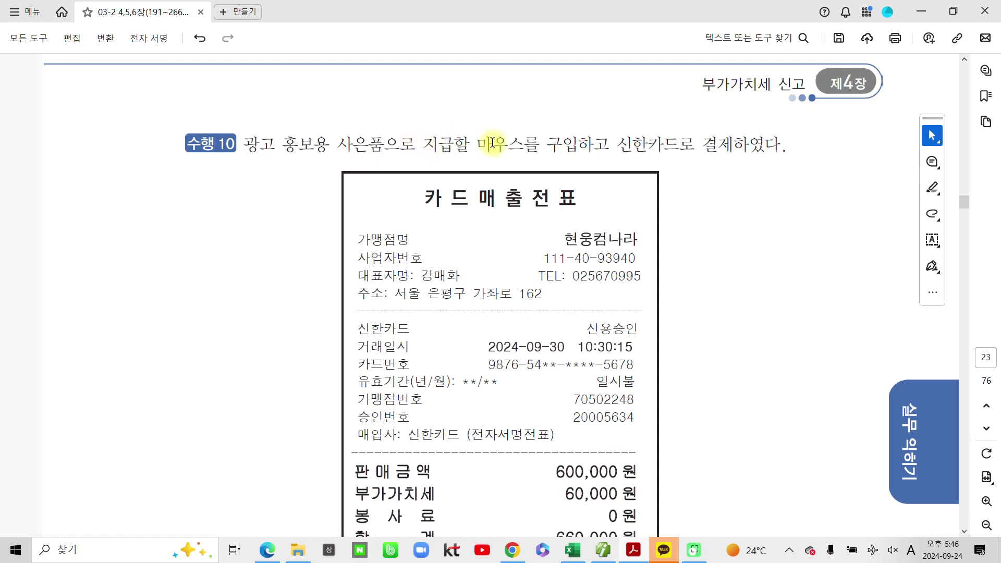
drag(618, 148, 758, 152)
click(798, 169)
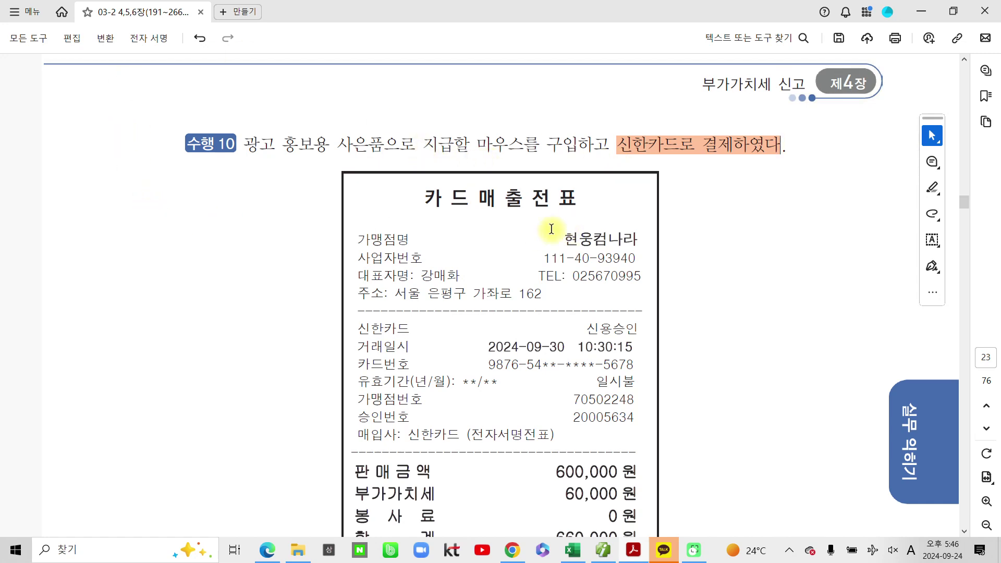
Step: Highlight "사은품으로 지급할 마우스를" in the 수행 10 sentence and examine its 광고 홍보용 wording
scroll(432, 203, down, 2)
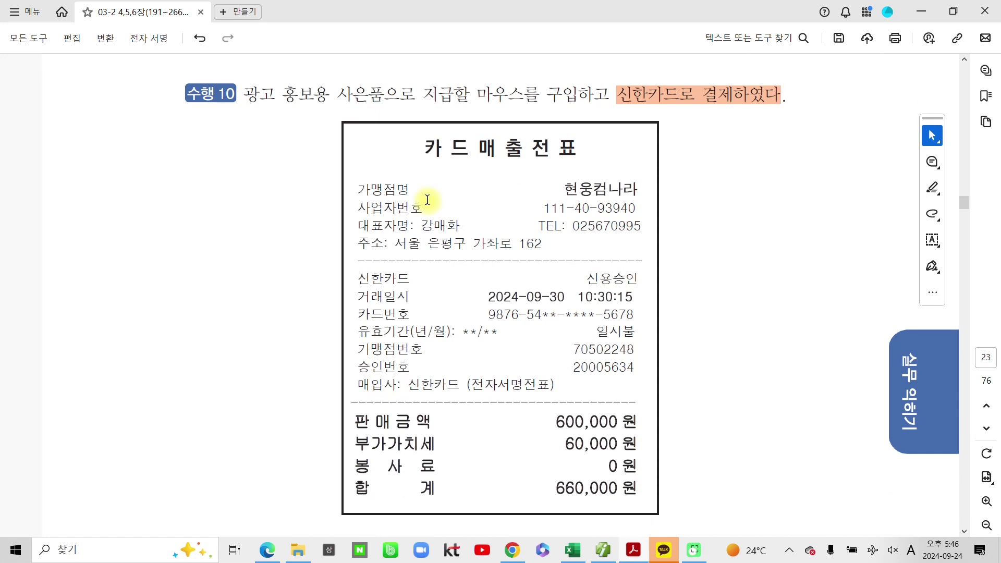
drag(524, 93, 362, 92)
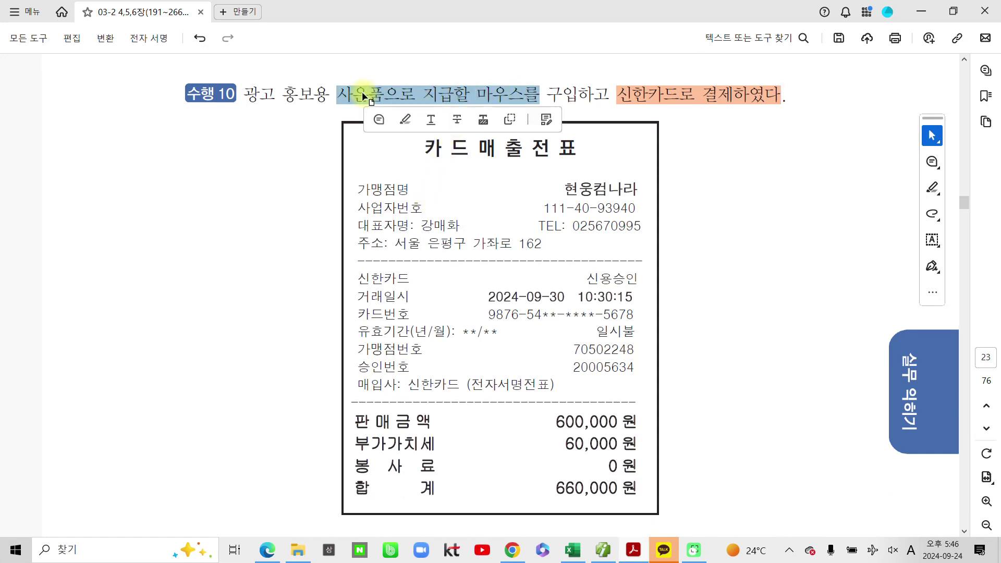
click(412, 121)
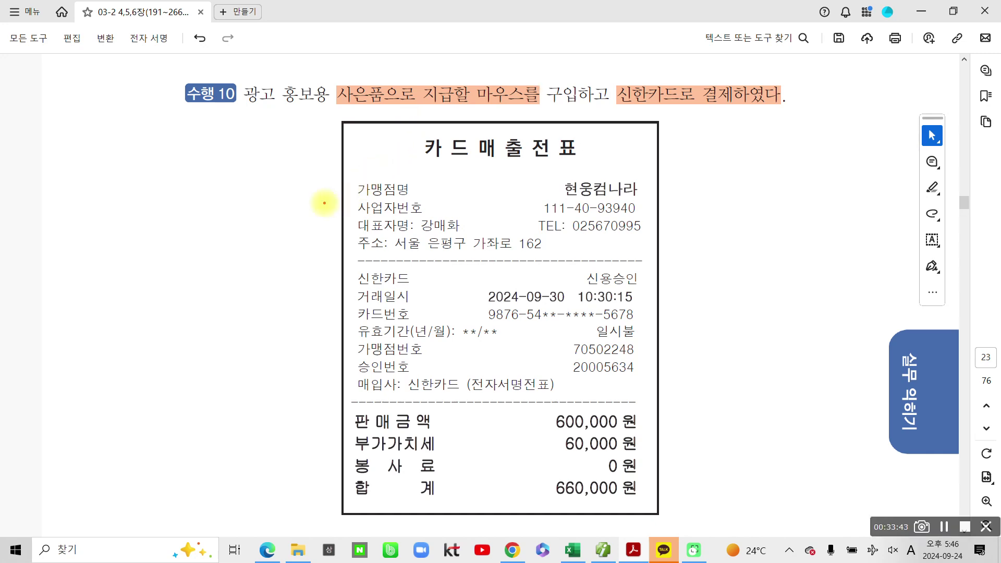
mouse_move(336, 112)
mouse_down()
mouse_move(229, 128)
mouse_move(412, 112)
mouse_move(258, 136)
mouse_up()
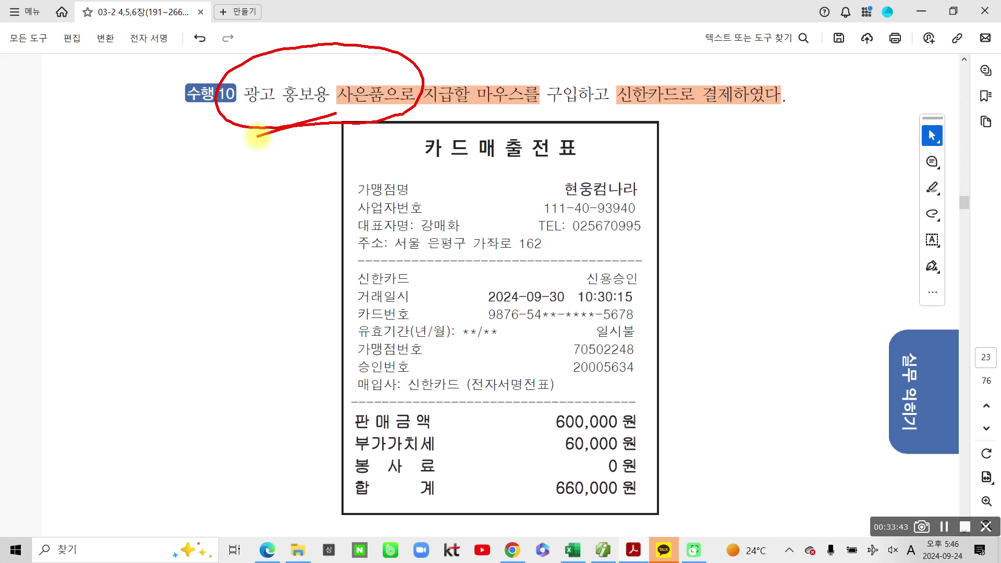
Step: Examine the 카드매출전표 receipt of 수행 10, noting the VAT-inclusive 합계 for the 공급가액 entry and type 57
mouse_move(257, 137)
mouse_down()
mouse_move(599, 151)
mouse_move(338, 202)
mouse_up()
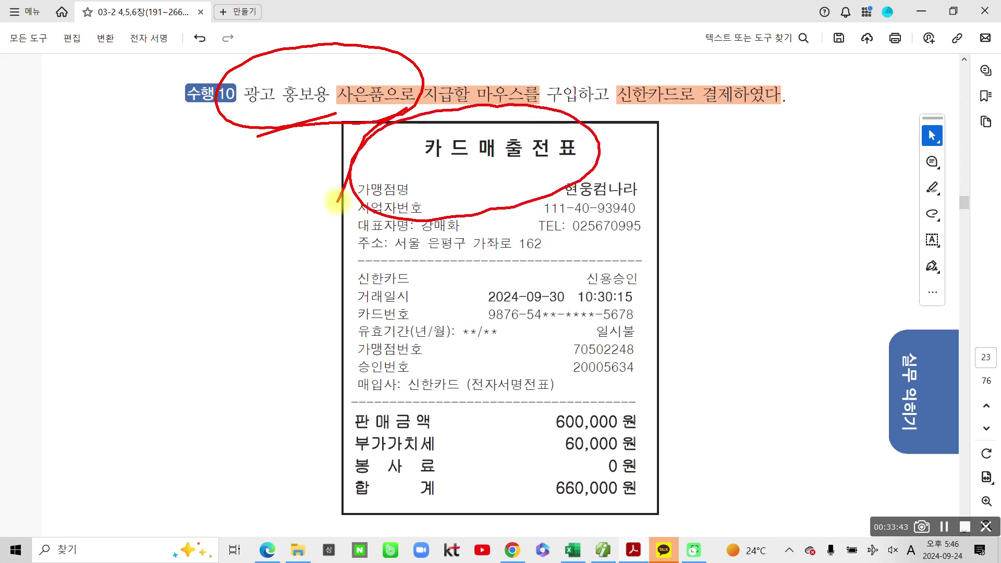
mouse_move(341, 467)
mouse_down()
mouse_move(398, 527)
mouse_move(675, 505)
mouse_move(505, 473)
mouse_move(306, 488)
mouse_up()
mouse_move(115, 469)
mouse_down()
mouse_move(168, 497)
mouse_move(159, 524)
mouse_move(201, 476)
mouse_move(206, 527)
mouse_move(234, 474)
mouse_move(247, 524)
mouse_move(262, 498)
mouse_move(286, 485)
mouse_move(288, 500)
mouse_move(339, 503)
mouse_move(348, 513)
mouse_move(668, 509)
mouse_up()
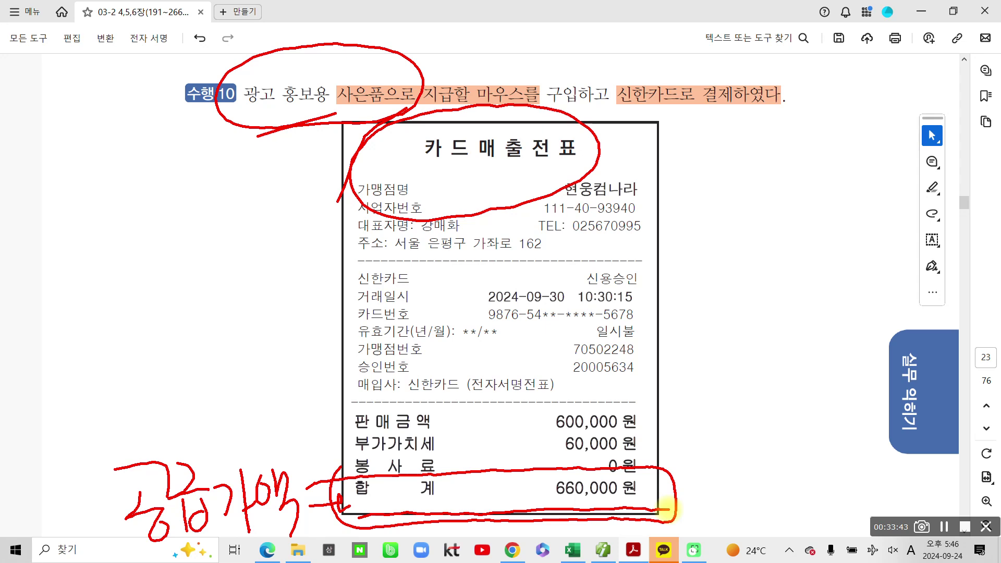
mouse_move(663, 417)
mouse_down()
mouse_move(659, 443)
mouse_move(706, 428)
mouse_up()
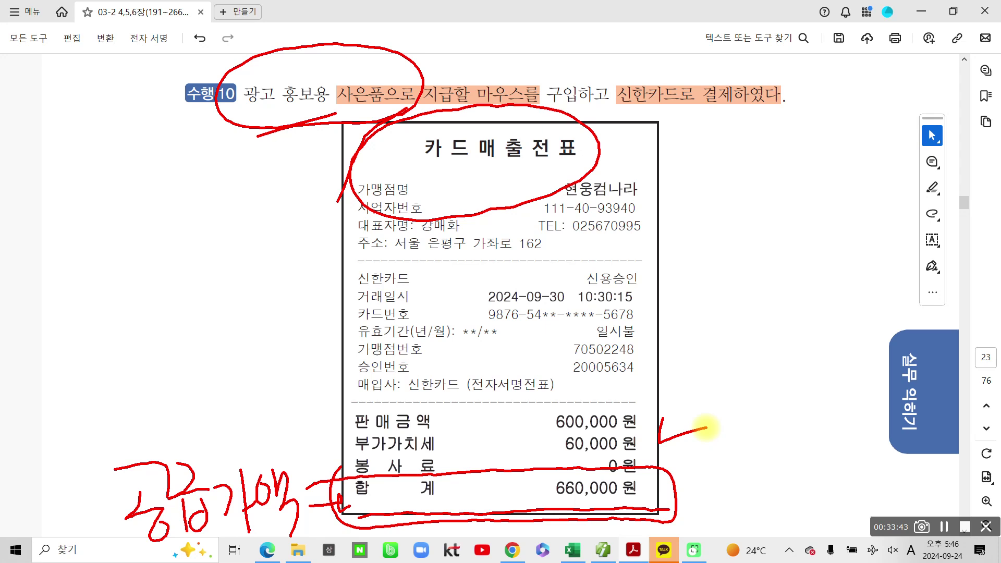
drag(201, 217, 188, 299)
mouse_move(190, 242)
mouse_down()
mouse_move(230, 233)
mouse_move(240, 266)
mouse_up()
mouse_move(243, 223)
mouse_down()
mouse_move(262, 244)
mouse_move(257, 320)
mouse_up()
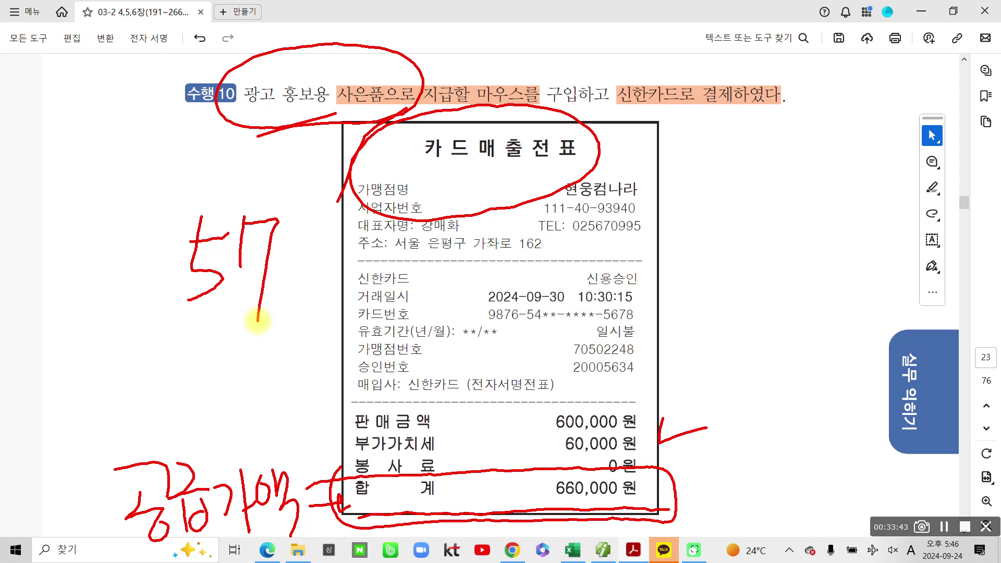
drag(166, 331, 263, 320)
drag(192, 344, 266, 335)
drag(388, 137, 516, 195)
drag(488, 93, 535, 198)
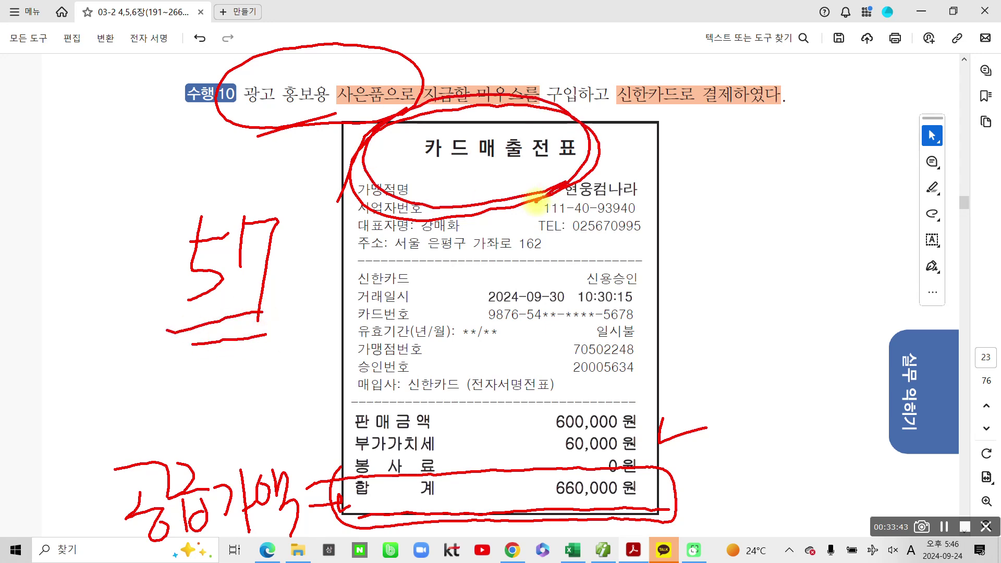
key(Escape)
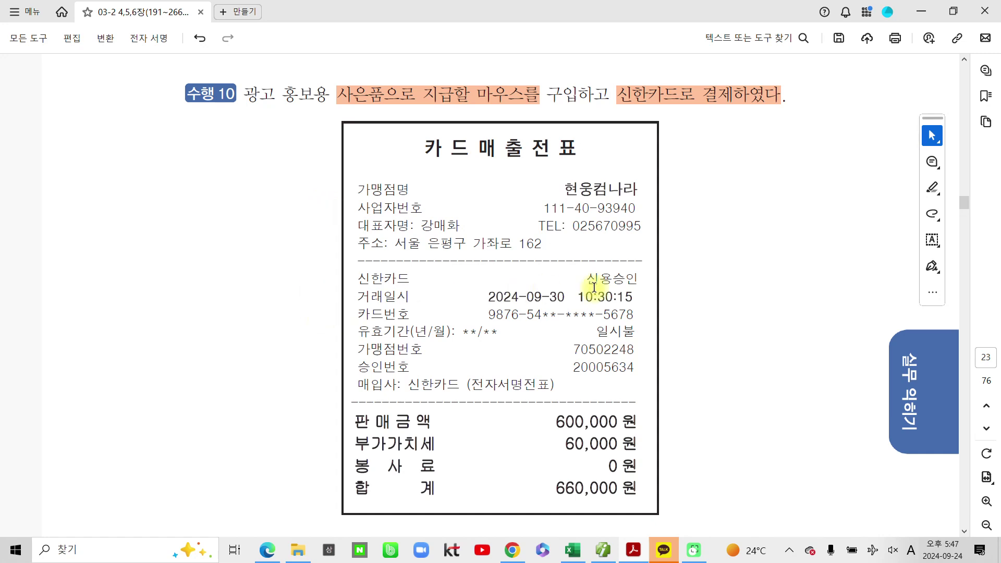
Step: Highlight the 2024-09-30 transaction date on the receipt and switch to 매입매출전표입력 in the accounting program
drag(558, 296, 504, 297)
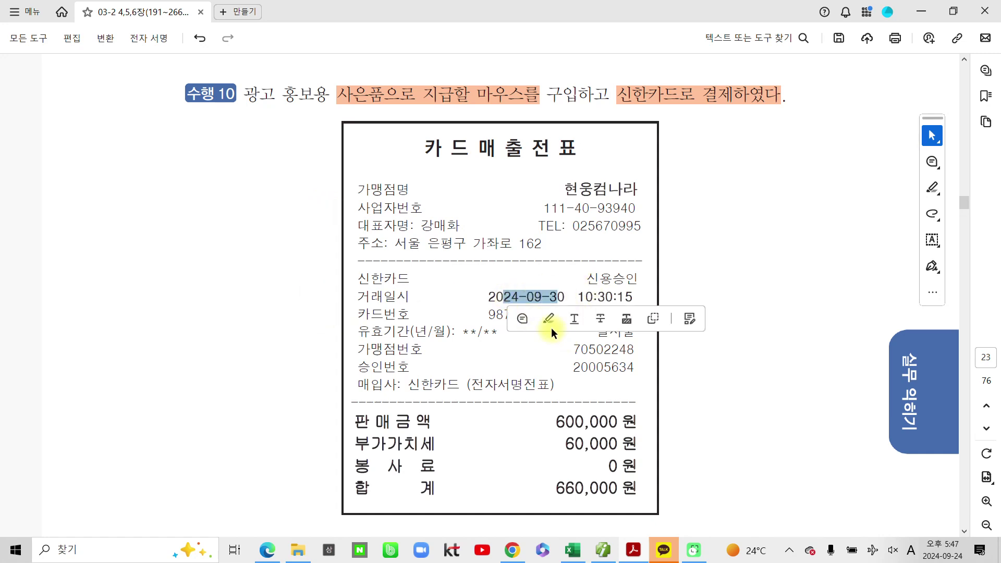
click(551, 318)
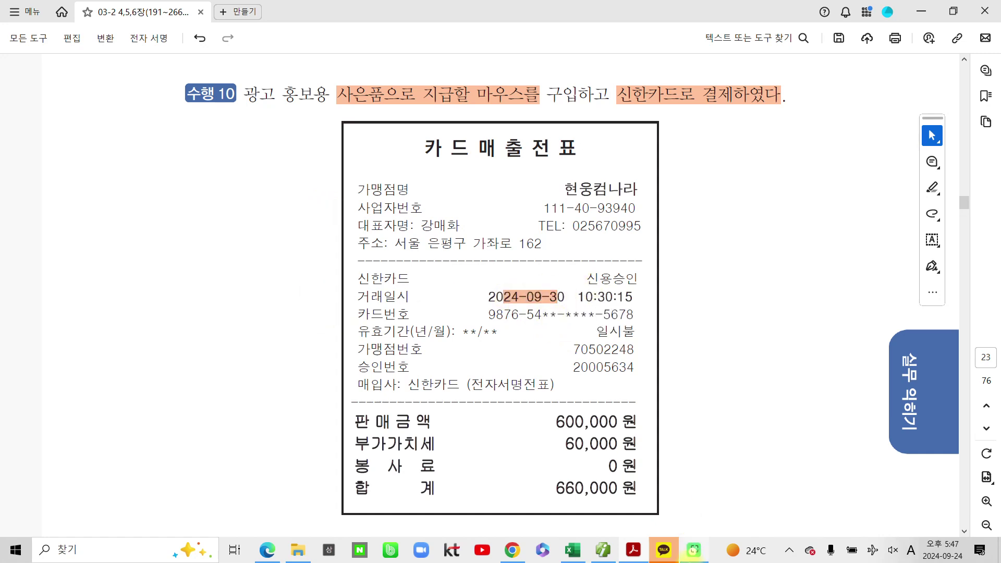
click(603, 550)
click(299, 61)
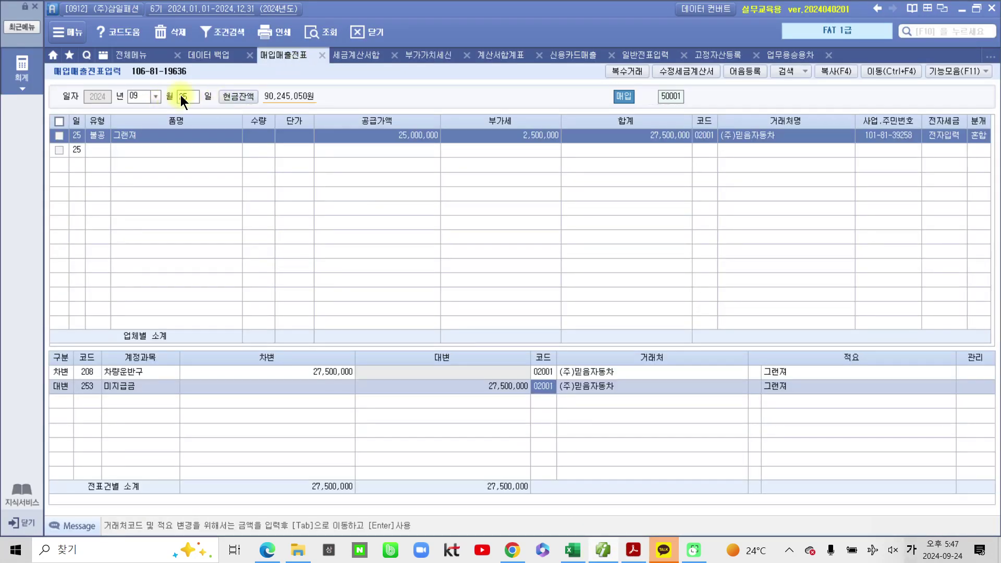
Step: Start a purchase voucher dated September 30 with type 57 카과 and 신한카드 (99601) as the credit card
click(183, 97)
text(30)
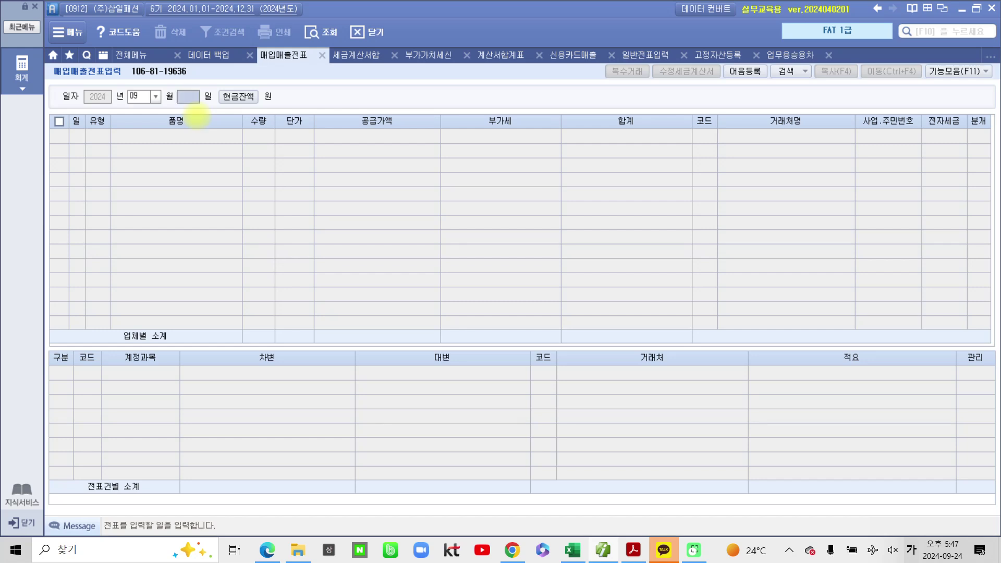
key(Return)
key(Return)
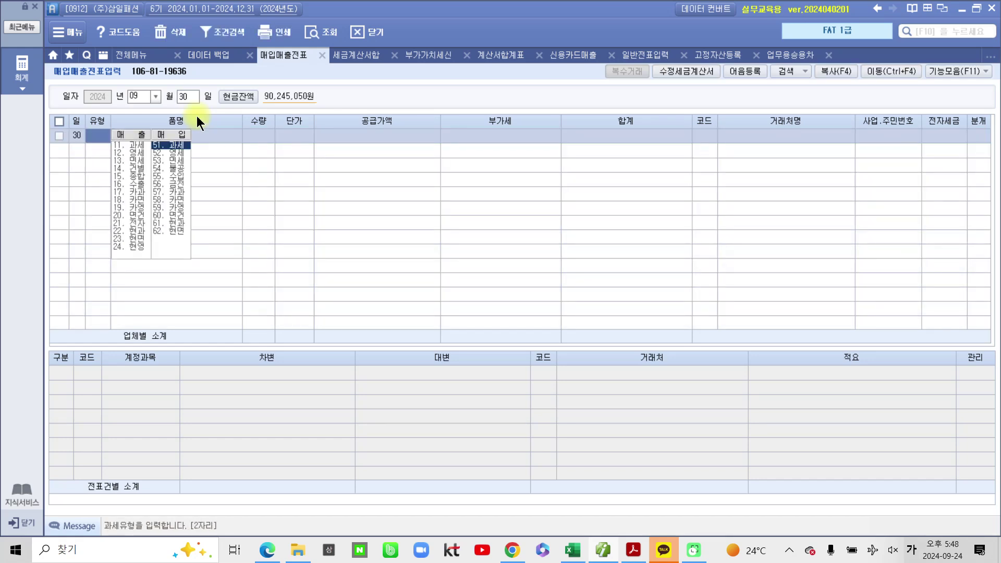
text(57)
key(Return)
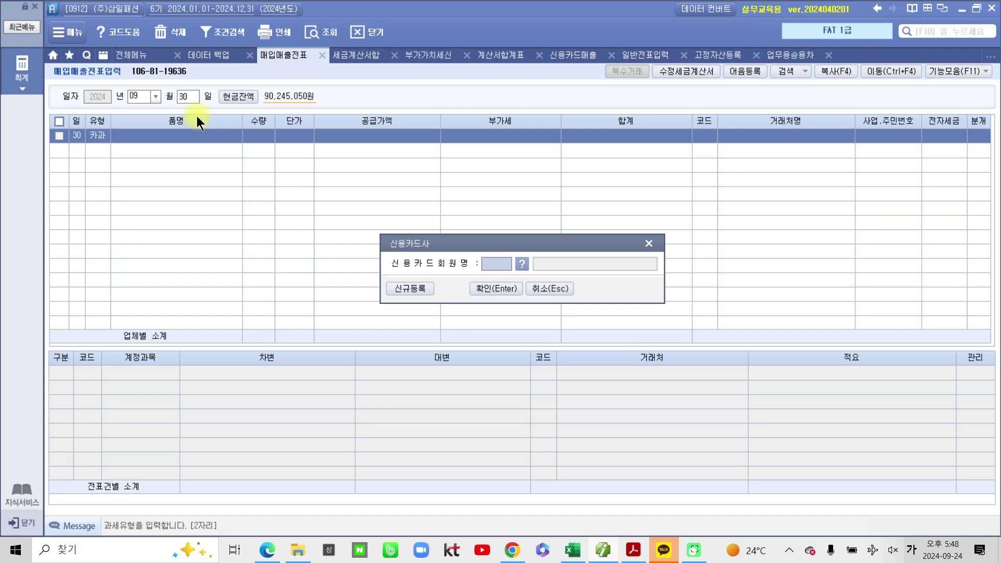
click(524, 267)
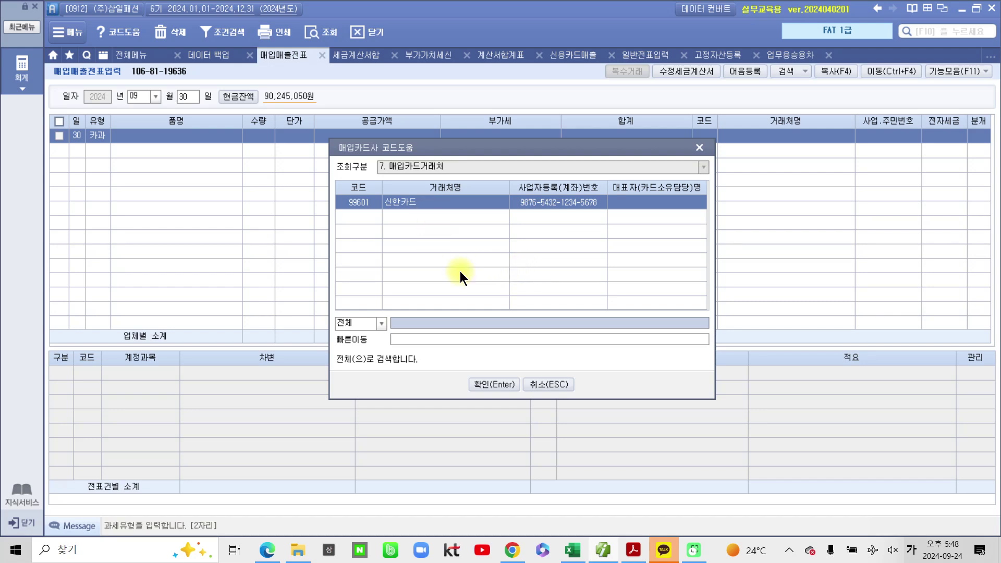
click(471, 379)
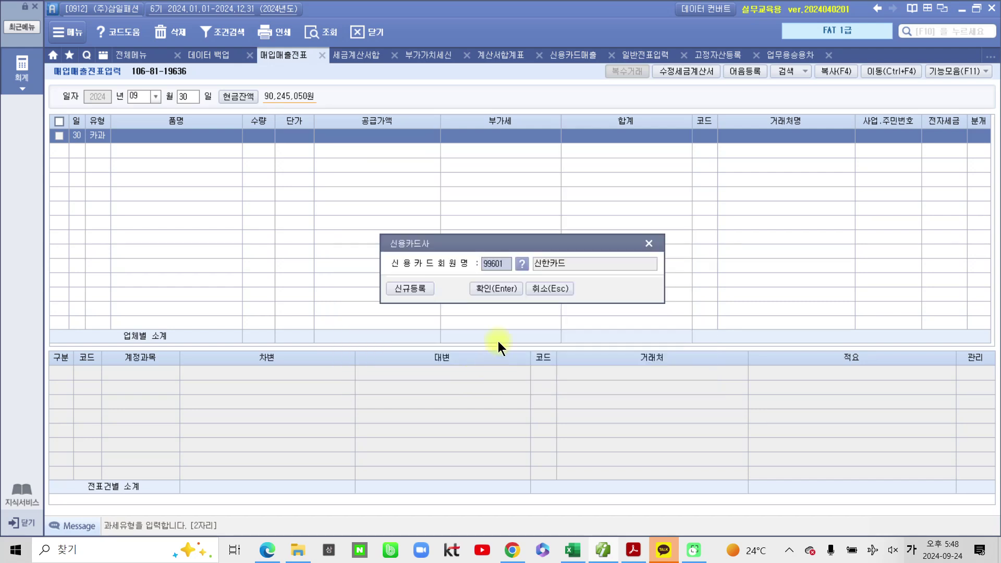
click(487, 290)
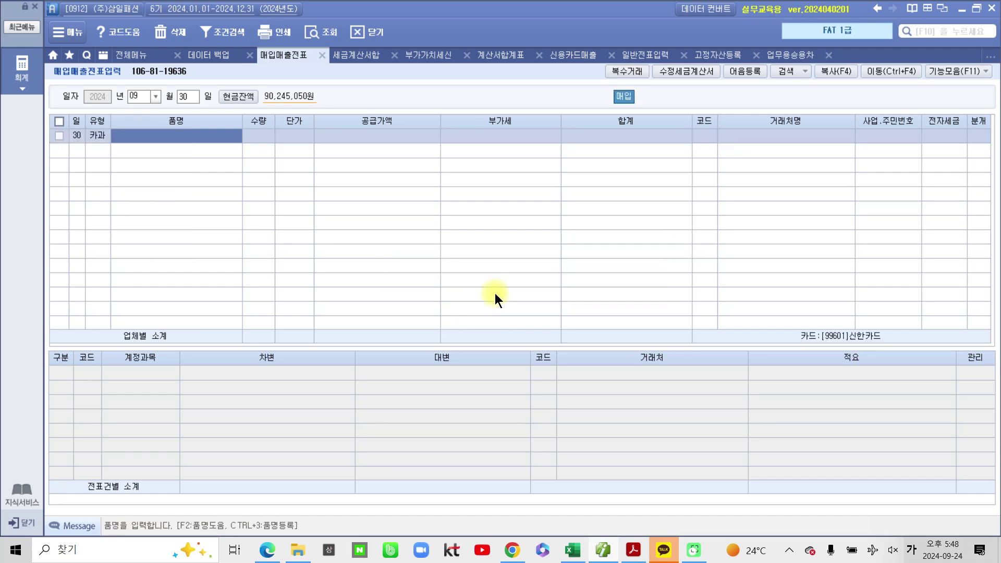
Step: Enter 마우스 as the 품명 and the VAT-inclusive amount 660,000 as the 공급가액 of the September 30 voucher
text(마웃)
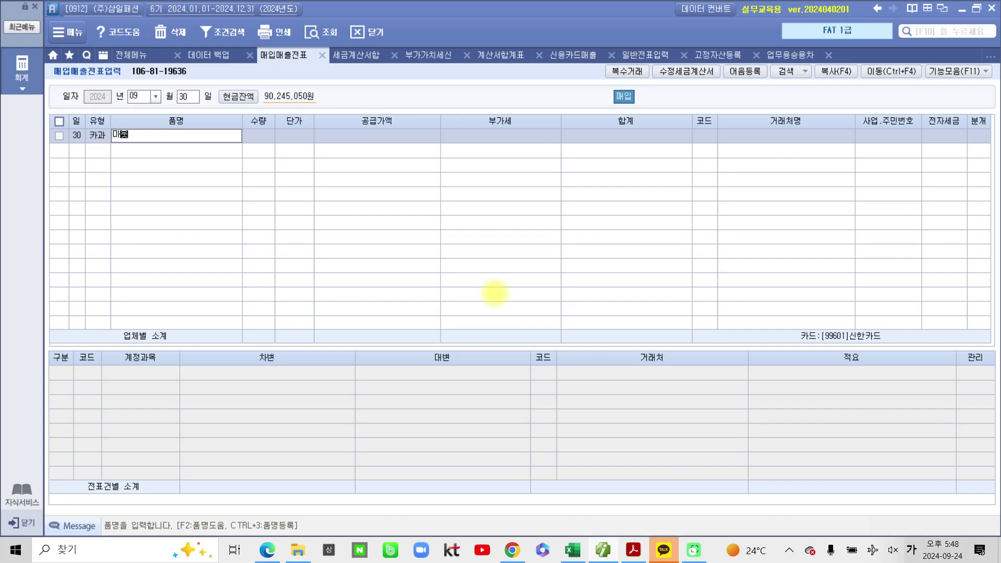
text(스)
key(Return)
key(Return)
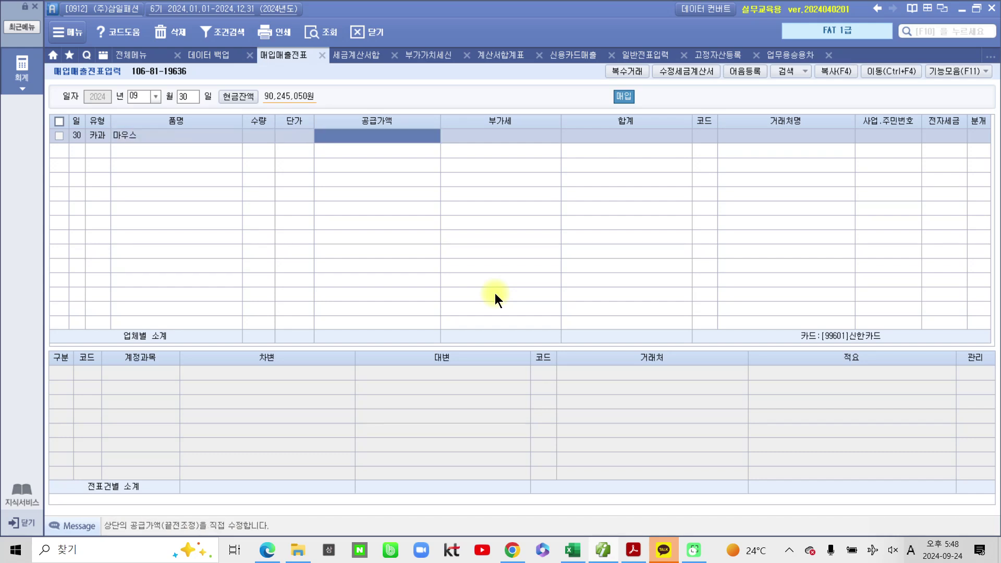
text(6600000)
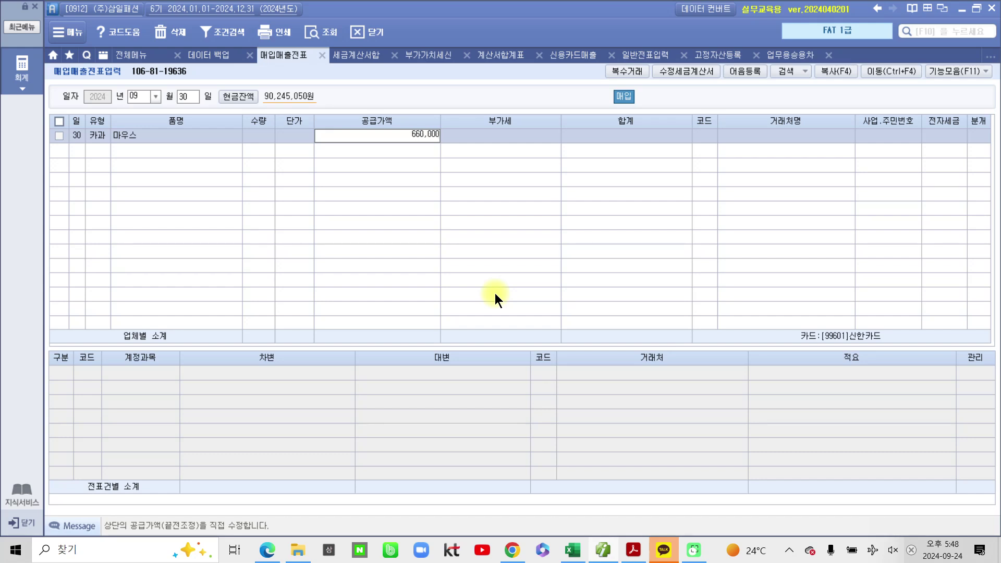
key(Return)
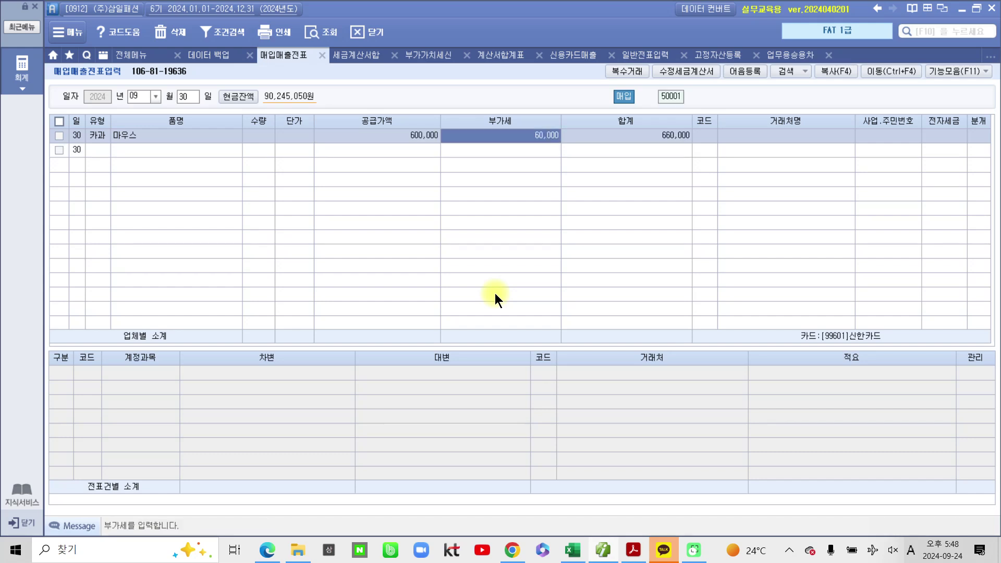
key(Return)
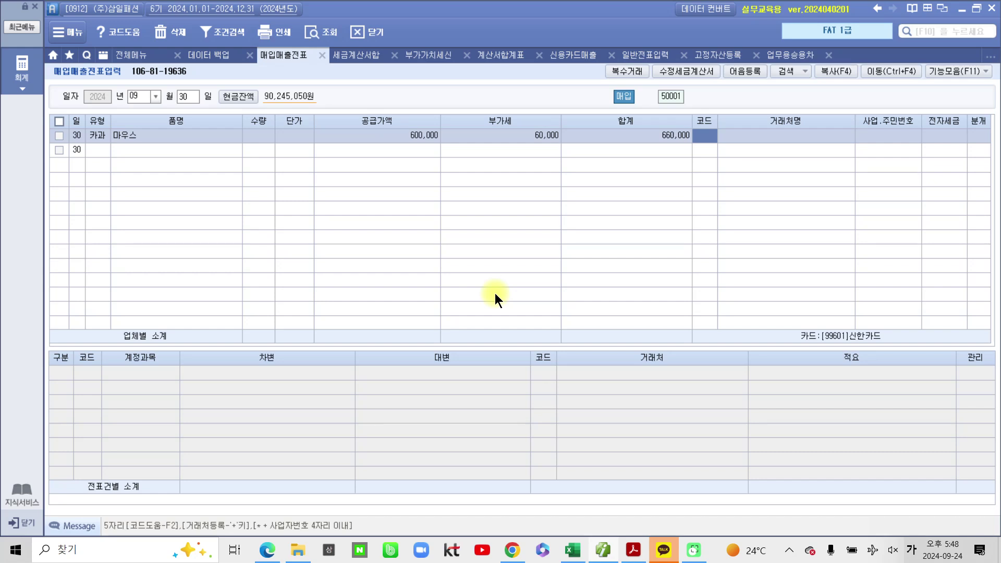
Step: Look up "현웅" to set 현웅컴나라 (02002) as the 거래처, and set the 분개 type to 4 카드
text(현웅)
key(Return)
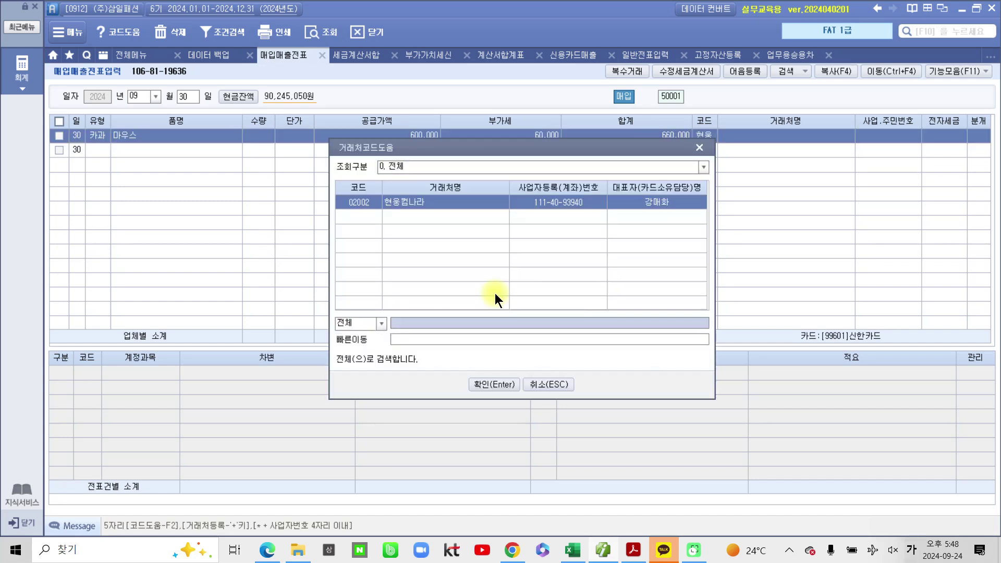
key(Return)
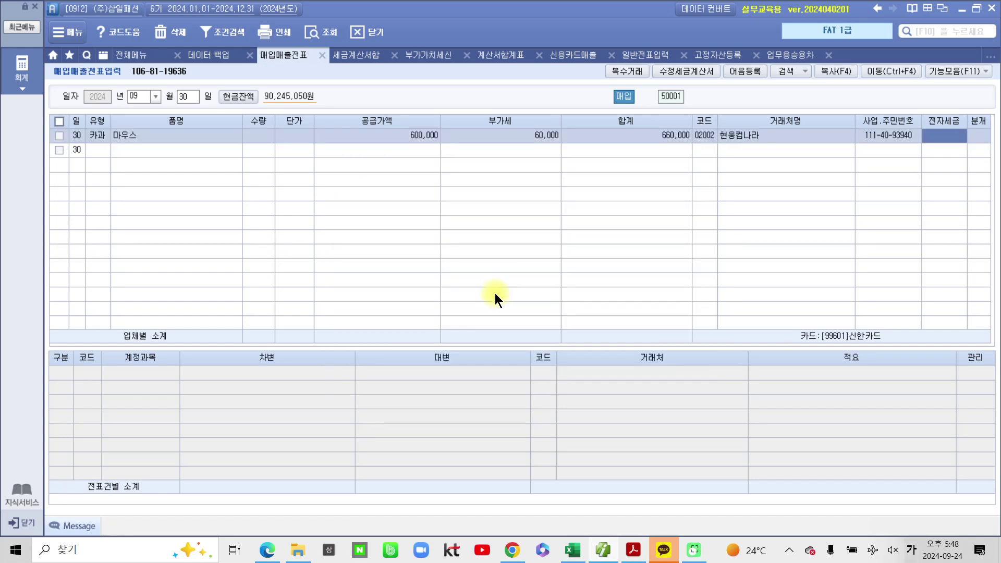
key(Return)
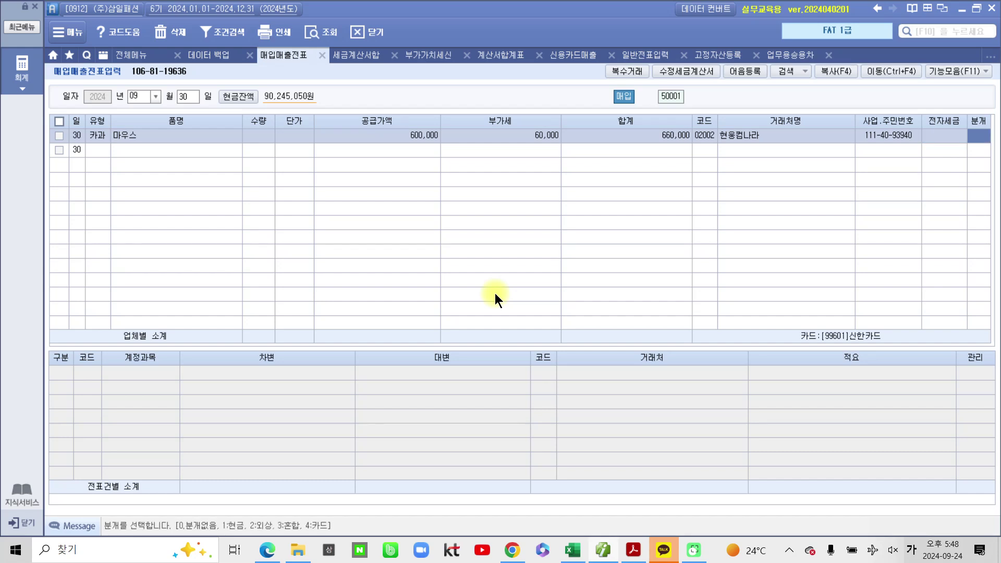
text(4)
key(Return)
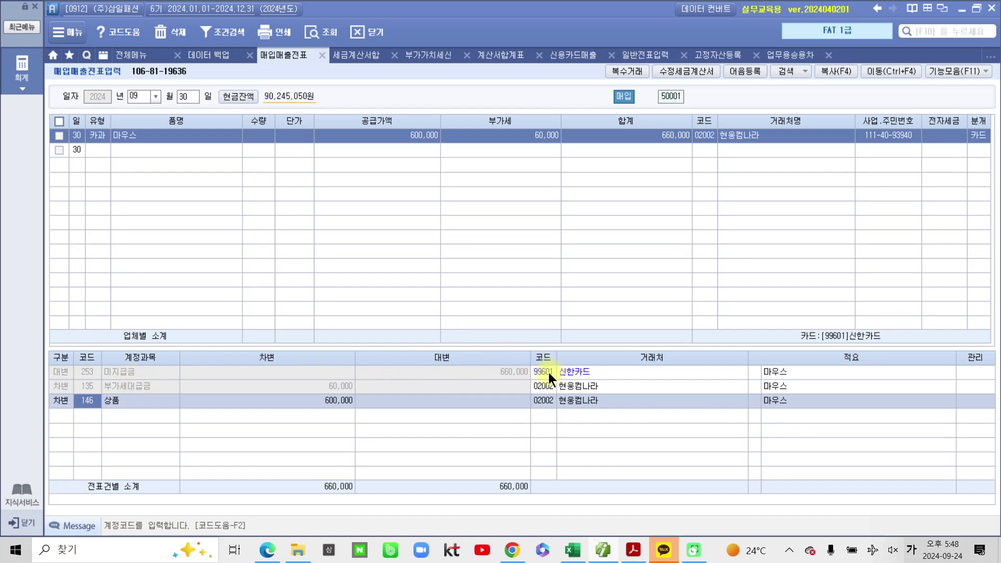
Step: Check the 부가세대급금 line and change the account of the 상품 debit line to 833 광고선전비
click(298, 390)
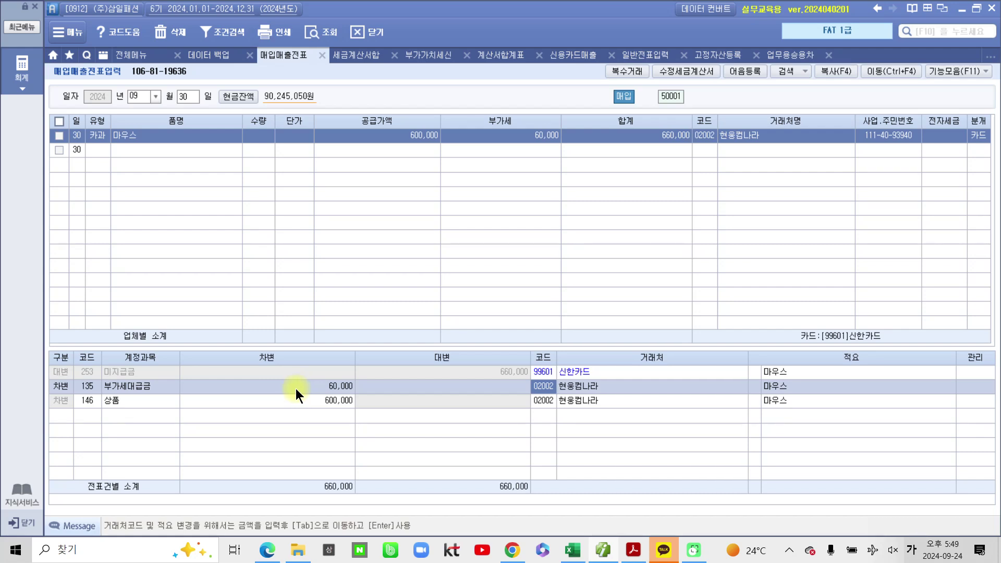
click(82, 398)
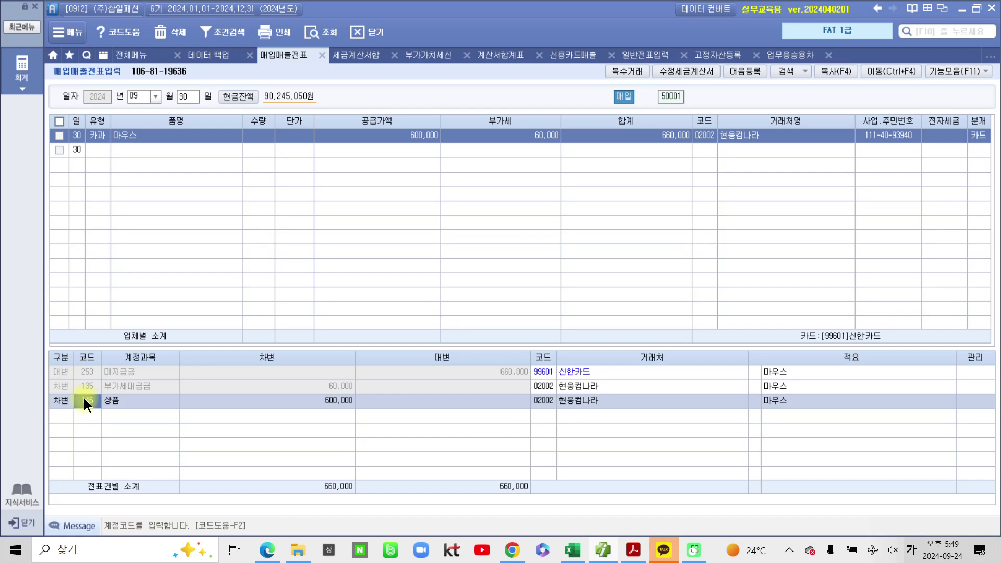
click(84, 401)
text(광고)
key(Return)
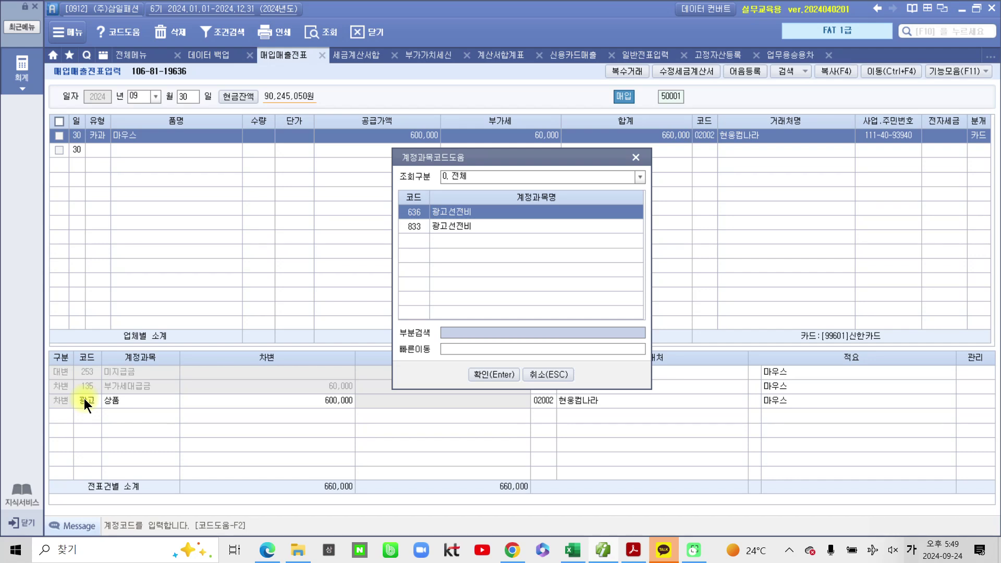
key(Down)
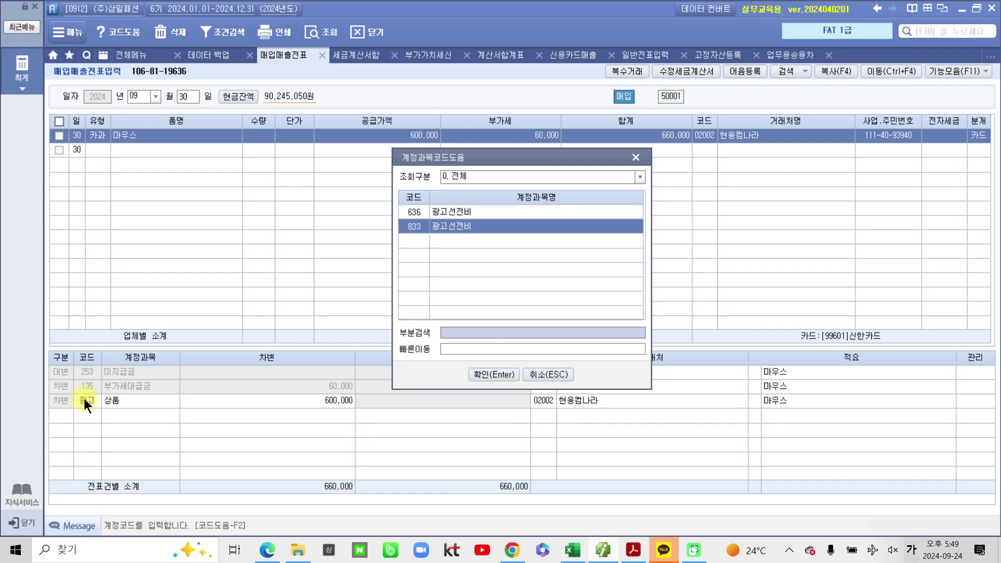
key(Return)
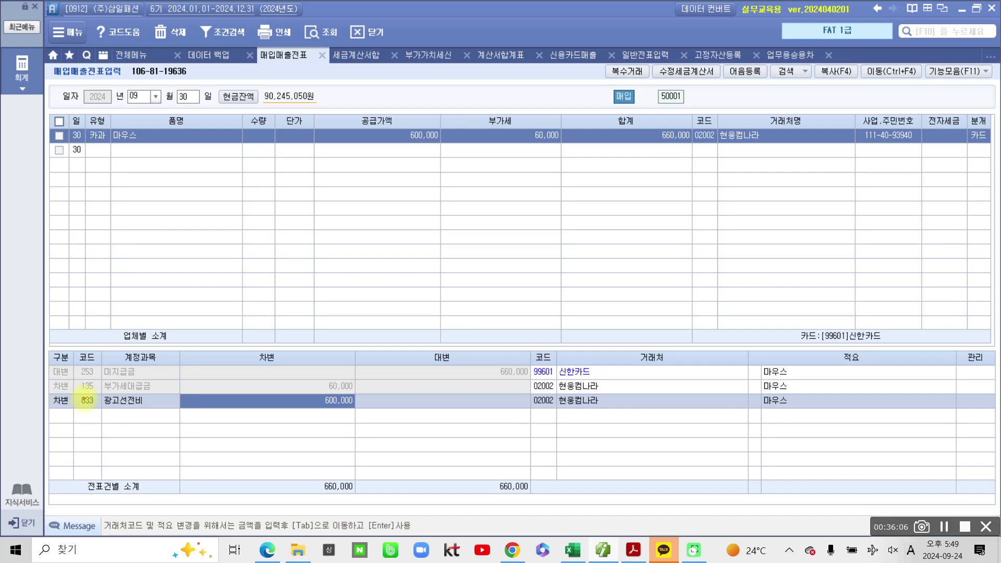
Step: Check that the 833 광고선전비 debit line corresponds to the 마우스 item in the voucher
mouse_move(86, 400)
mouse_down()
mouse_move(152, 406)
mouse_move(50, 401)
mouse_up()
mouse_move(148, 167)
mouse_down()
mouse_move(129, 163)
mouse_move(157, 139)
mouse_move(154, 148)
mouse_up()
mouse_move(149, 174)
mouse_down()
mouse_move(223, 248)
mouse_move(153, 402)
mouse_move(163, 402)
mouse_up()
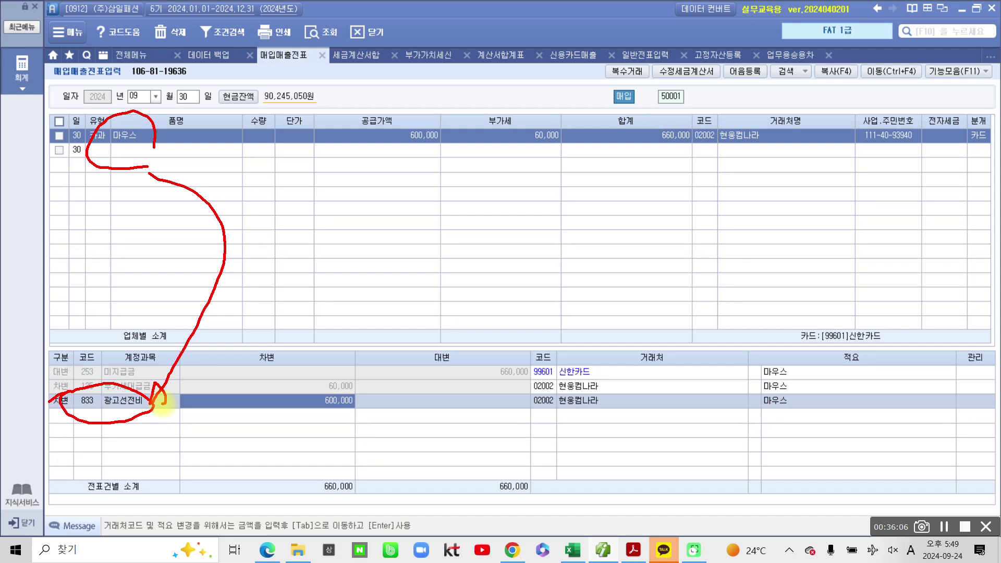
key(Escape)
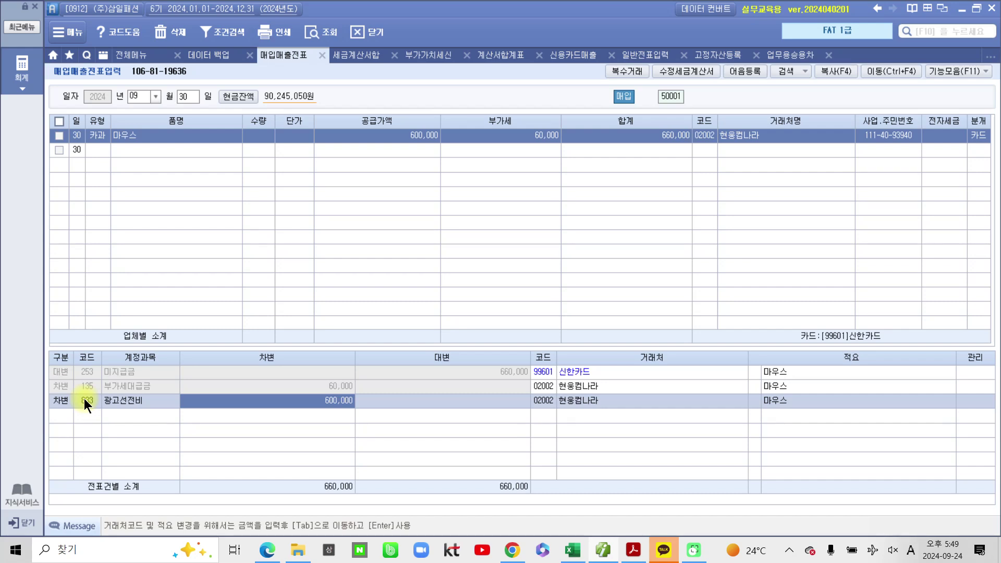
Step: Open the 신용카드매출전표등 수령금액 합계표 and query it for months 07 to 09 of 2024 to check the 현웅컴나라 card purchase
click(24, 73)
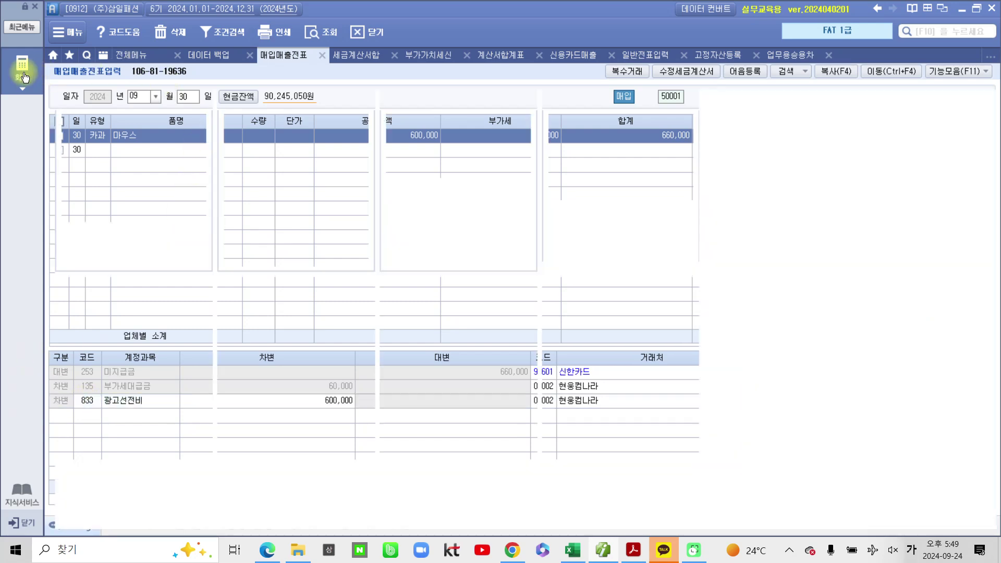
mouse_move(190, 544)
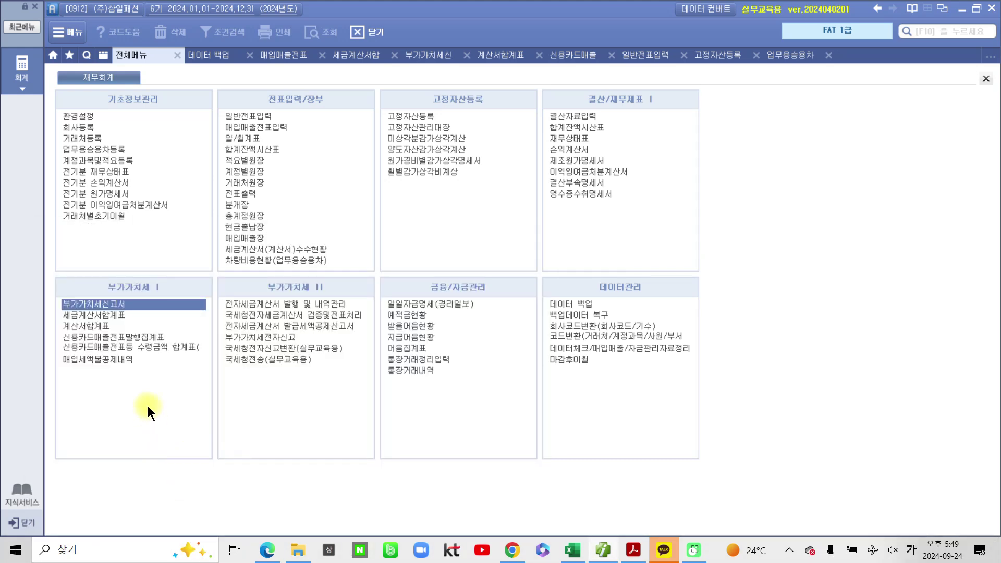
mouse_move(57, 338)
mouse_down()
mouse_move(216, 358)
mouse_move(208, 357)
mouse_move(221, 341)
mouse_up()
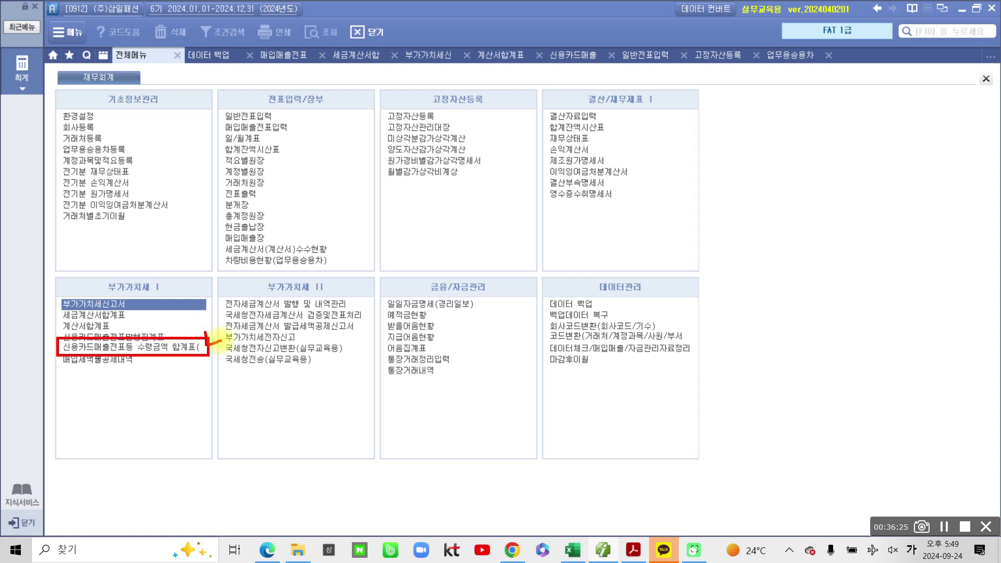
key(Escape)
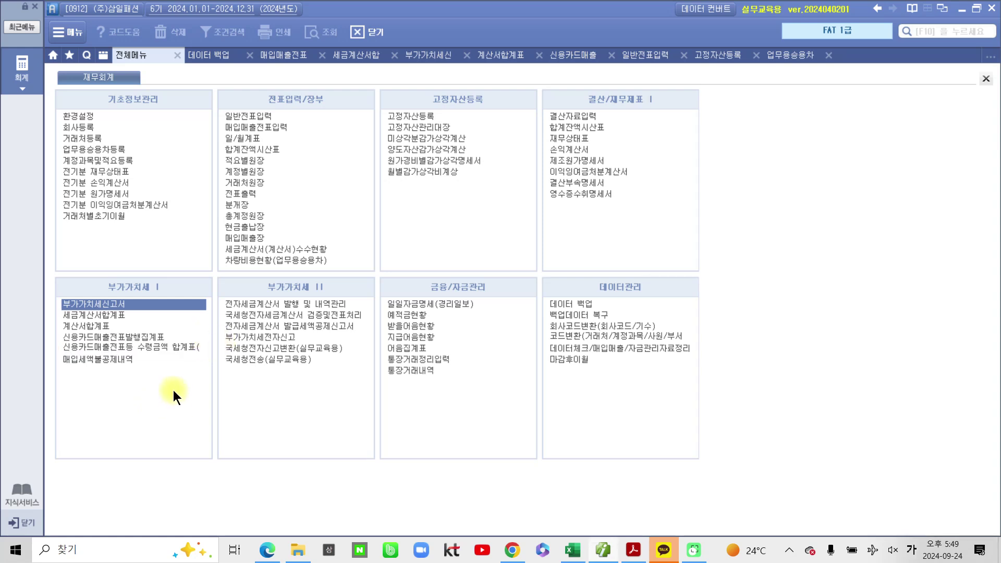
click(148, 346)
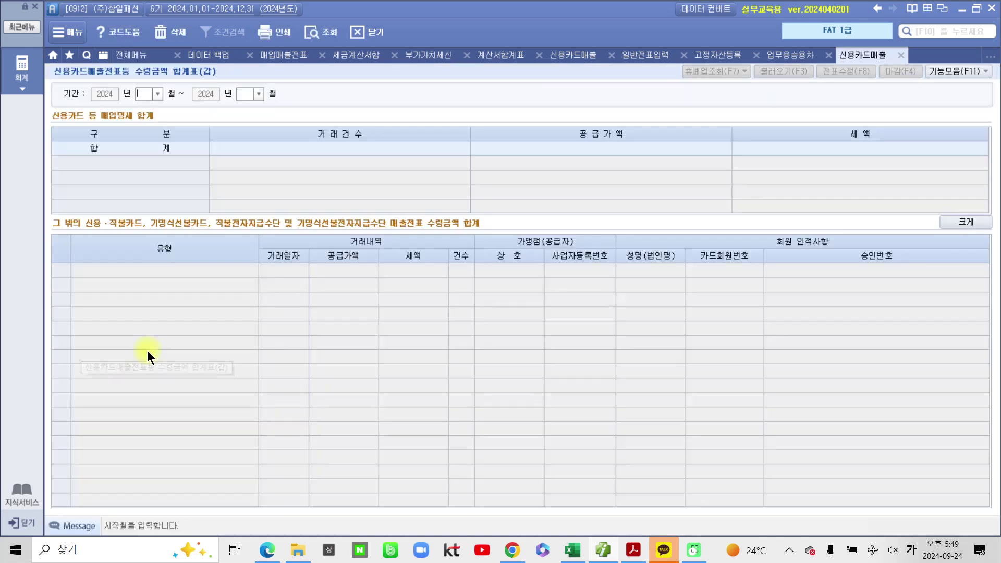
text(07)
text(9)
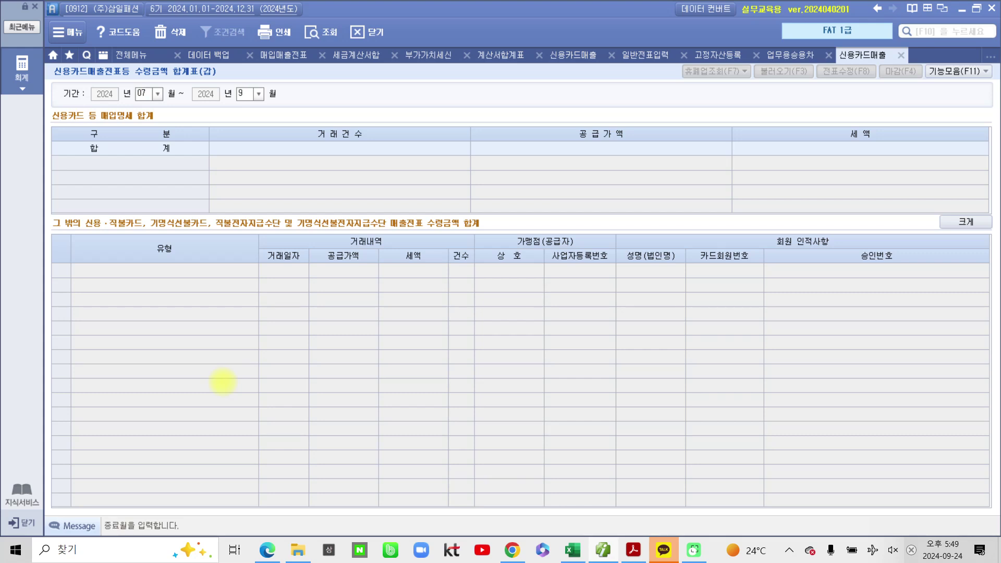
key(Return)
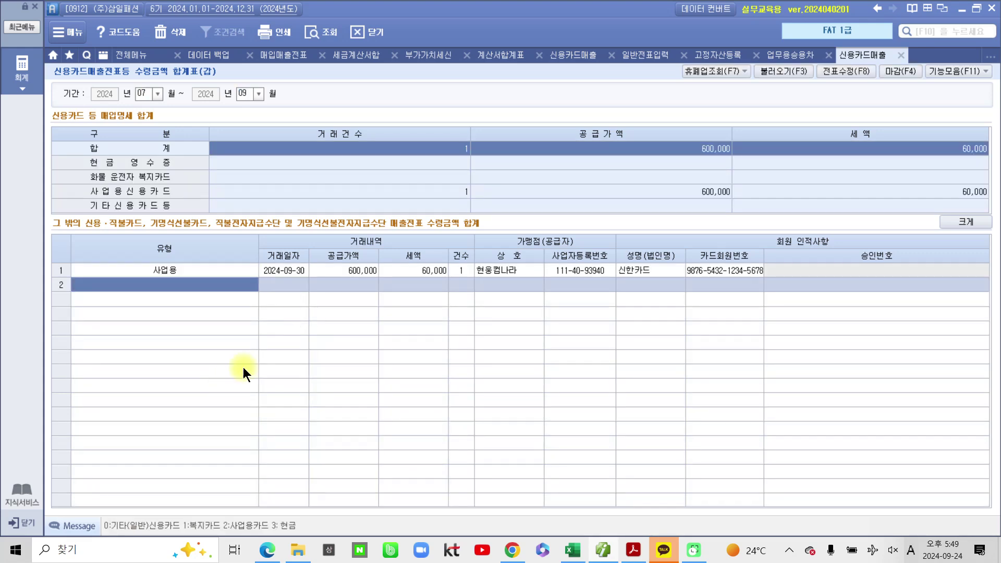
click(334, 268)
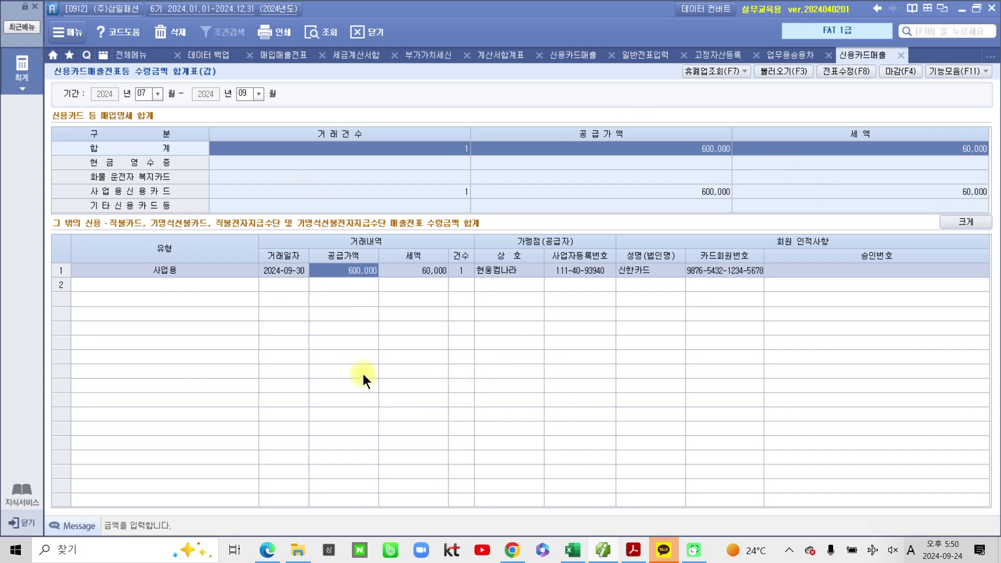
Step: Preview the printed 신용카드매출전표 등 수령명세서(갑) form, look through the whole page, and close the preview
click(283, 38)
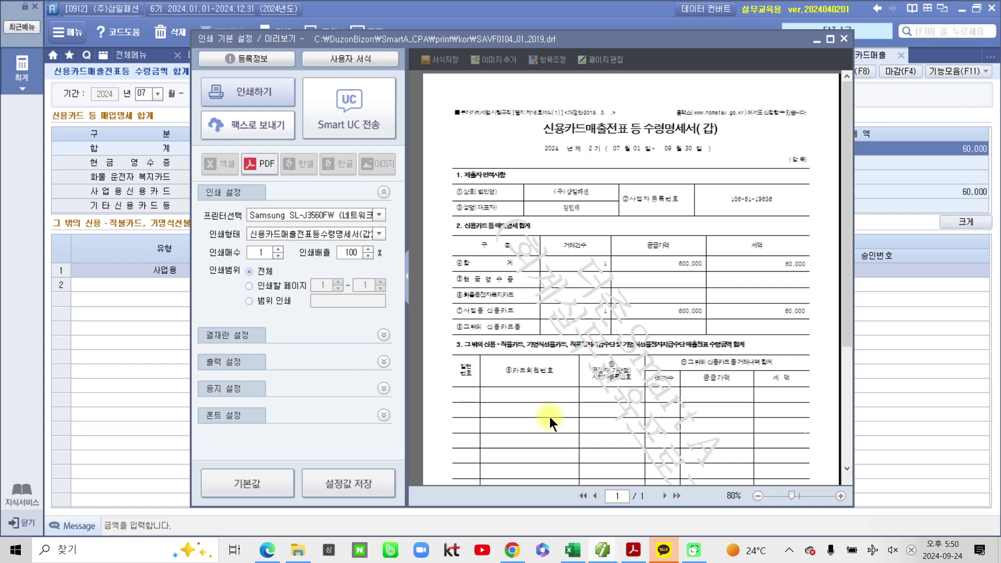
scroll(550, 417, down, 3)
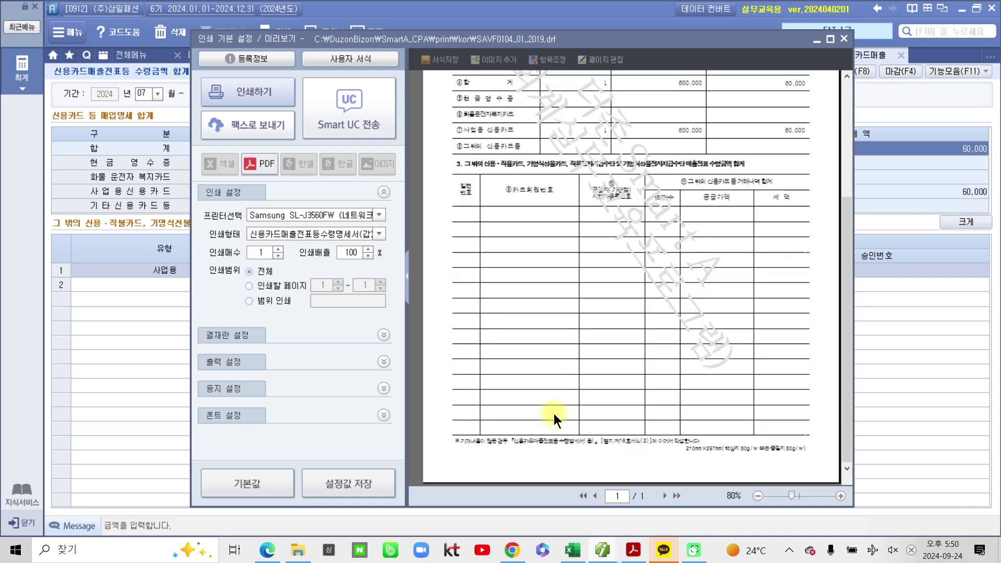
scroll(554, 414, up, 2)
scroll(547, 373, up, 2)
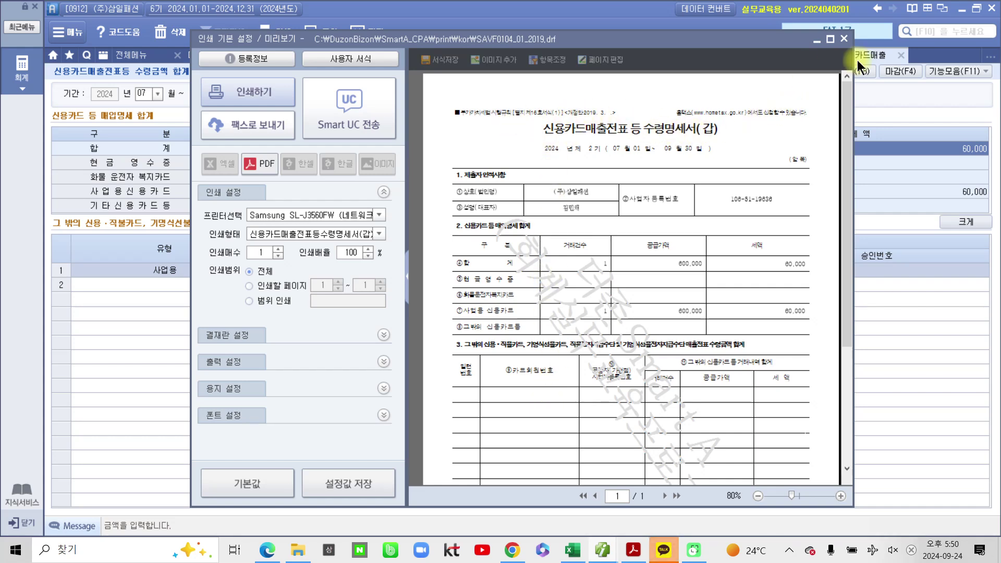
click(845, 40)
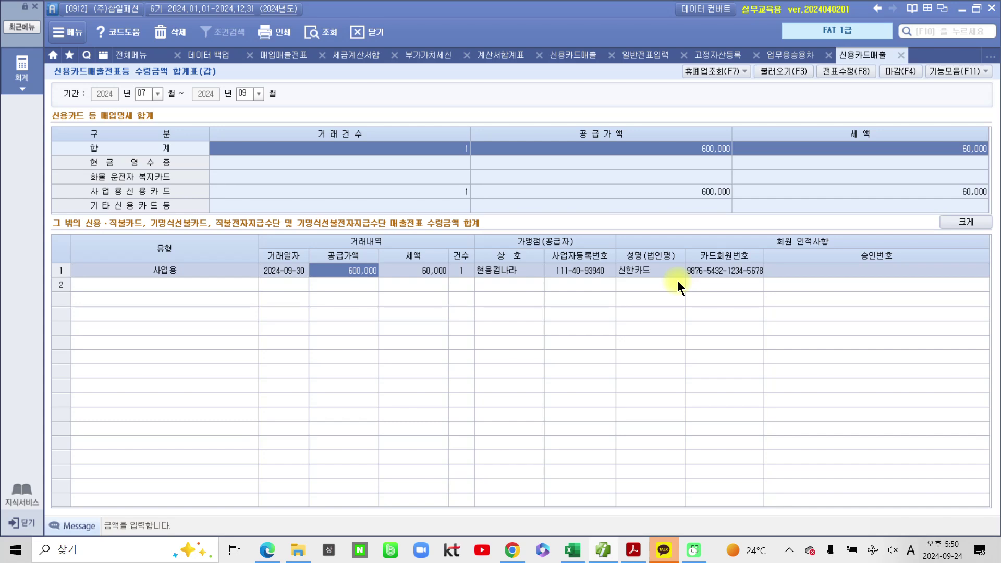
Step: Open the 부가가치세신고서, refresh its July to September figures, and check the 그밖의공제매입세액 line 14 in the 매입세액 section
click(133, 54)
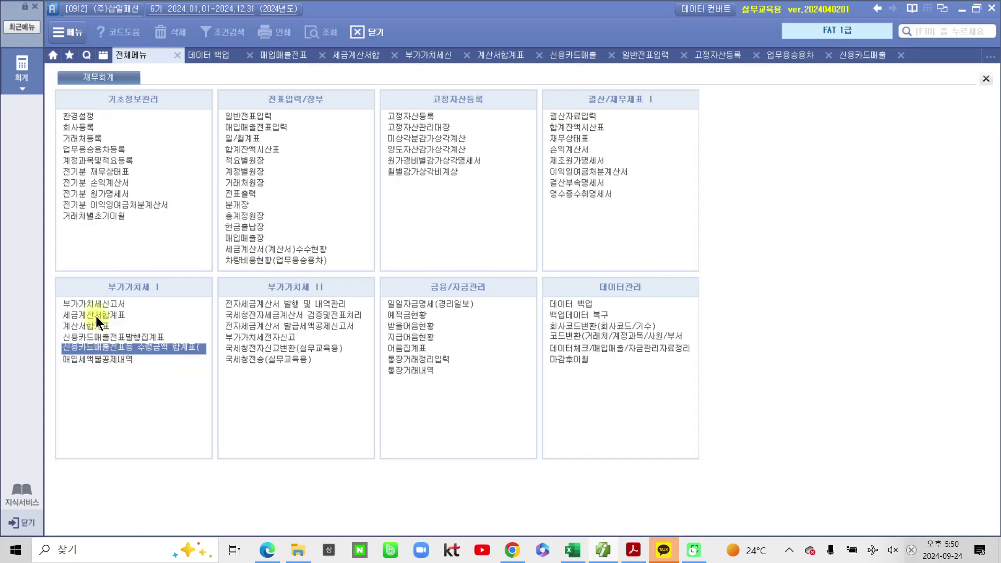
click(95, 303)
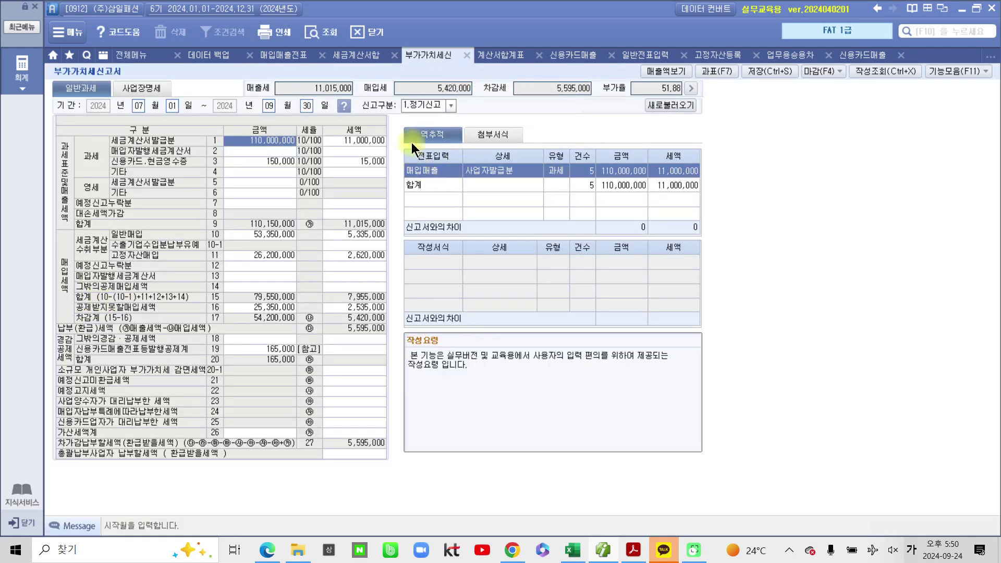
click(305, 28)
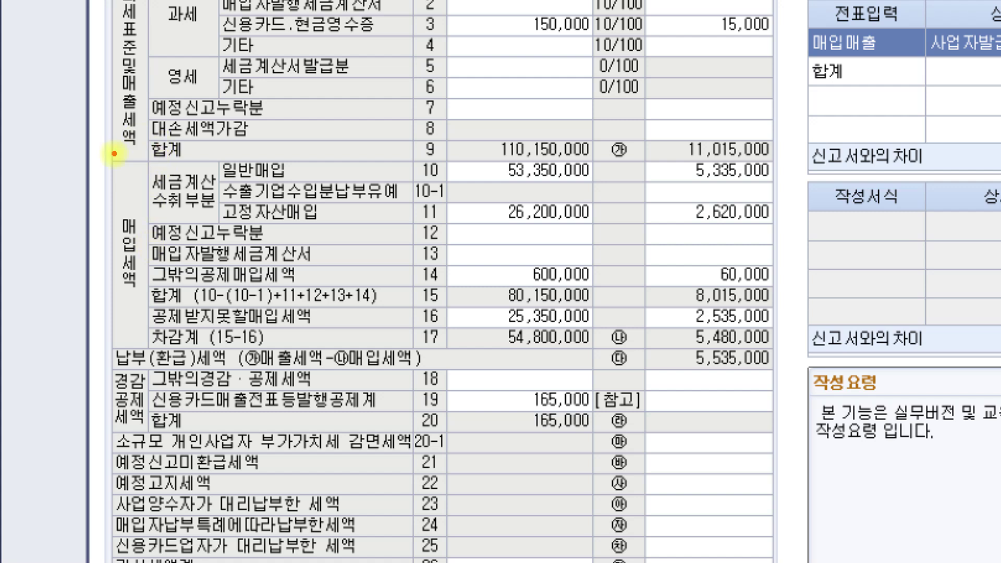
mouse_move(113, 154)
mouse_down()
mouse_move(198, 209)
mouse_move(667, 359)
mouse_move(777, 360)
mouse_move(780, 350)
mouse_up()
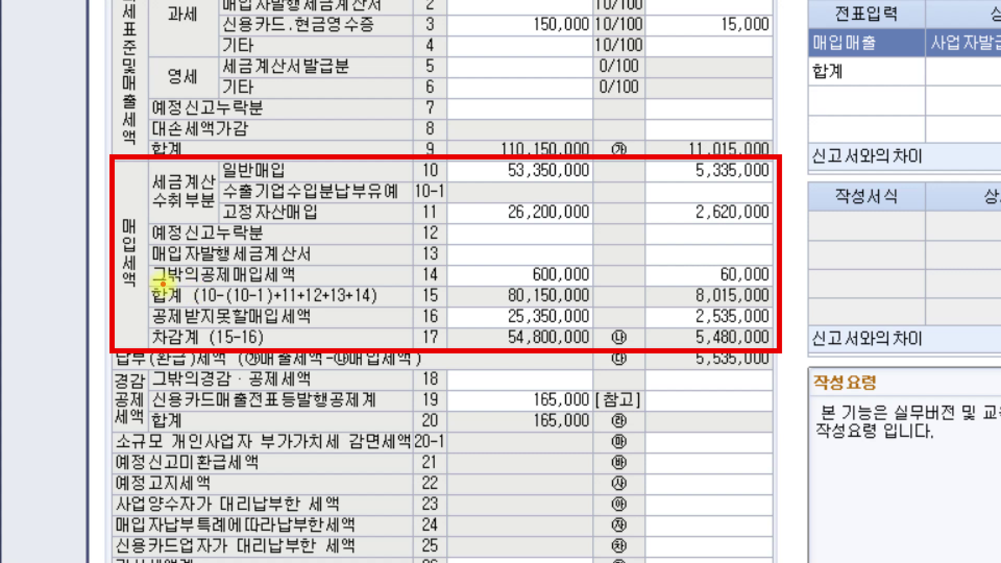
drag(162, 284, 332, 280)
drag(421, 285, 447, 285)
drag(511, 282, 575, 281)
drag(721, 283, 774, 280)
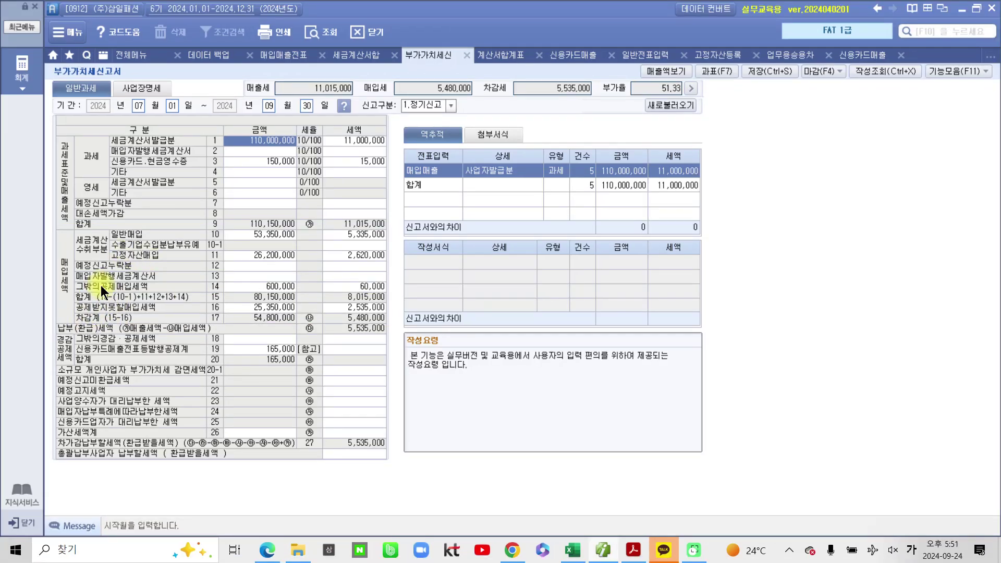
Step: Open the 그밖의공제매입세액명세 behind line 14, examine the 금액 and 세액 of line 41 신용매출전표수취/일반, and close it
click(359, 287)
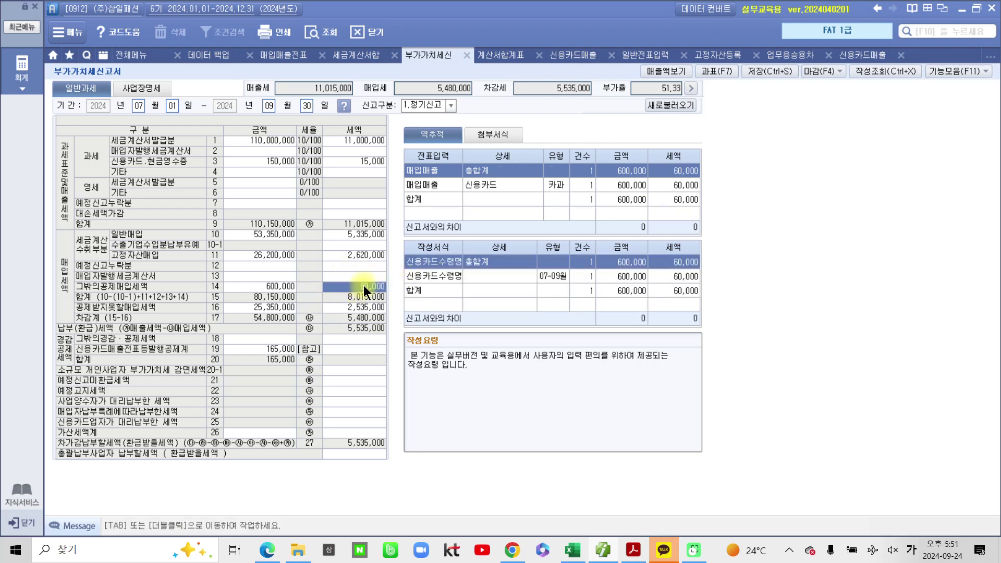
double_click(364, 285)
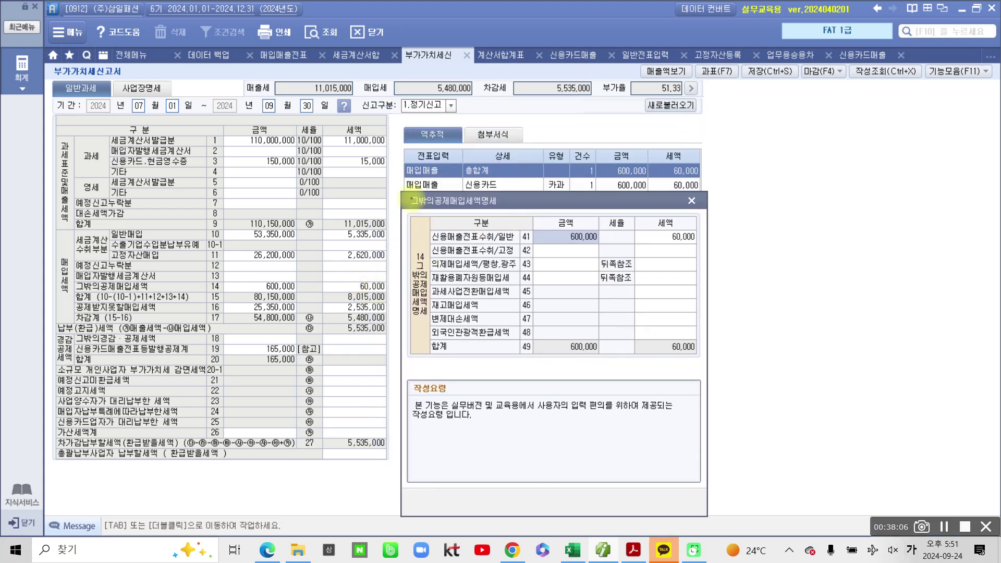
drag(406, 189, 517, 190)
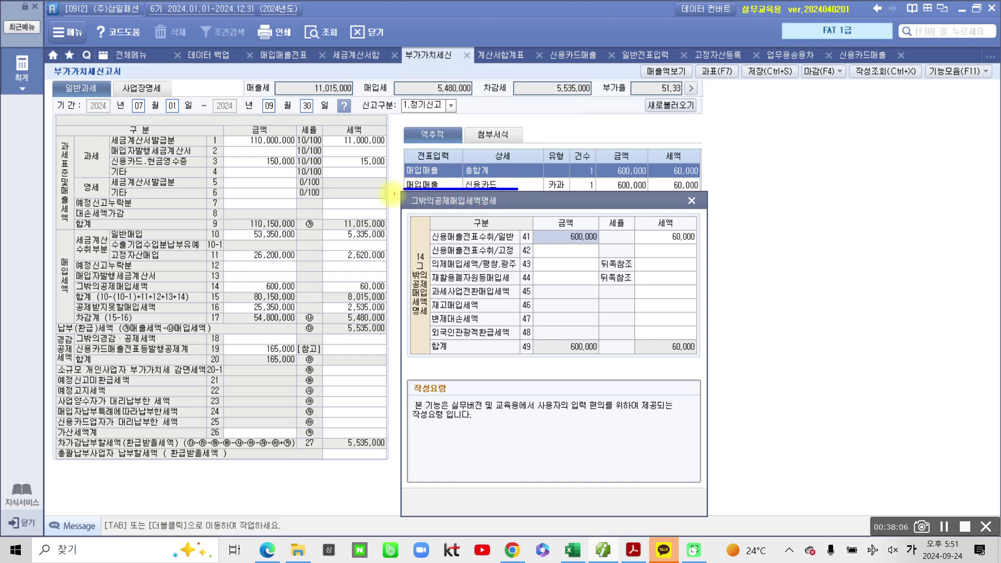
mouse_move(404, 190)
mouse_down()
mouse_move(542, 214)
mouse_move(528, 210)
mouse_up()
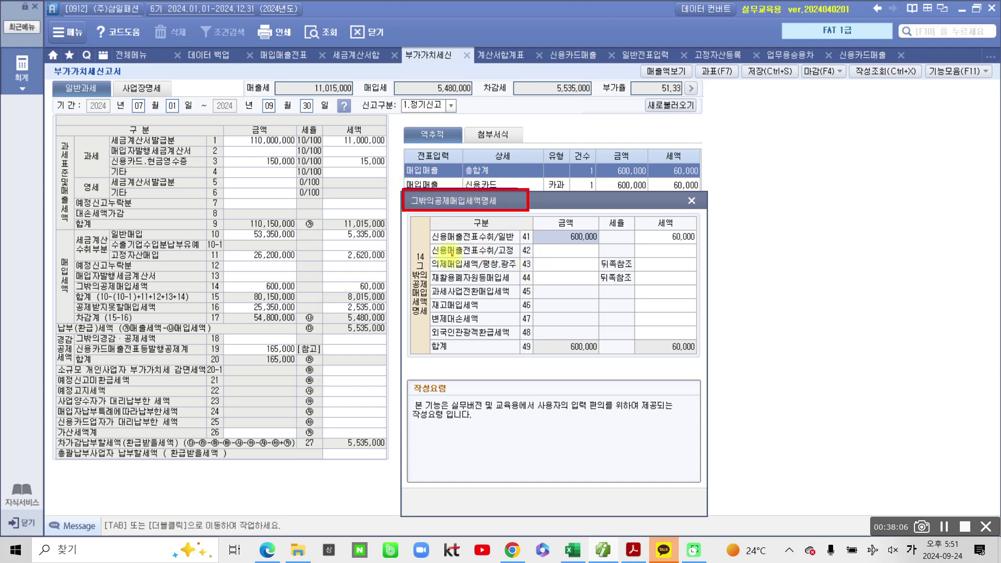
drag(431, 243, 600, 242)
drag(665, 241, 711, 242)
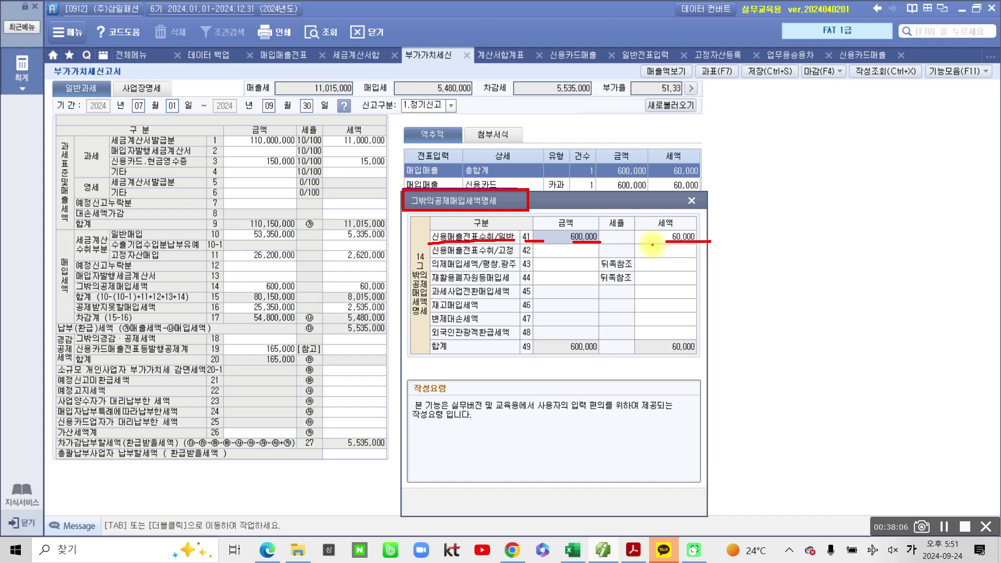
drag(584, 209, 600, 238)
mouse_move(672, 216)
mouse_down()
mouse_move(687, 260)
mouse_move(709, 240)
mouse_up()
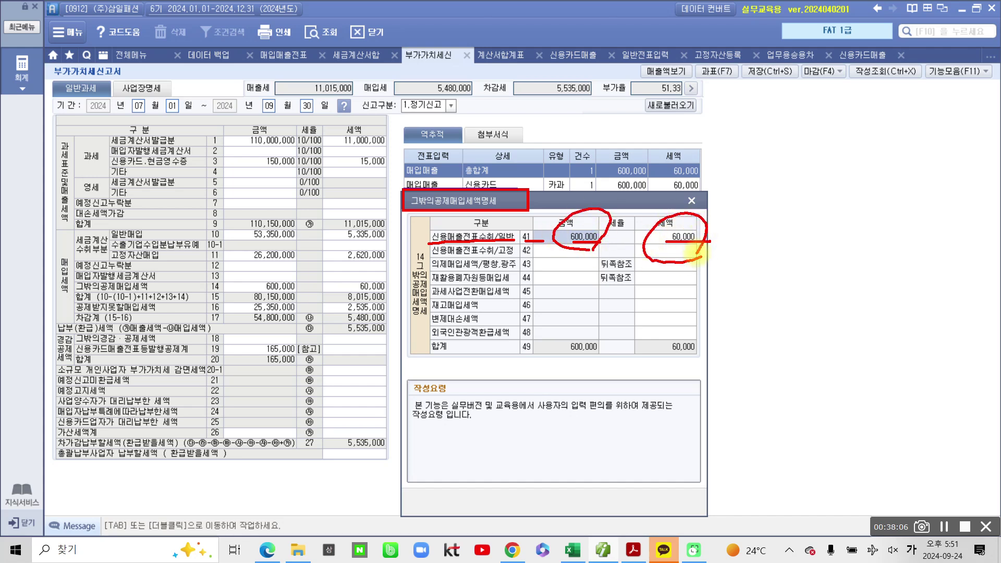
mouse_move(424, 263)
mouse_down()
mouse_move(459, 282)
mouse_move(537, 261)
mouse_move(425, 268)
mouse_up()
drag(540, 274, 592, 275)
drag(651, 270, 684, 270)
key(Escape)
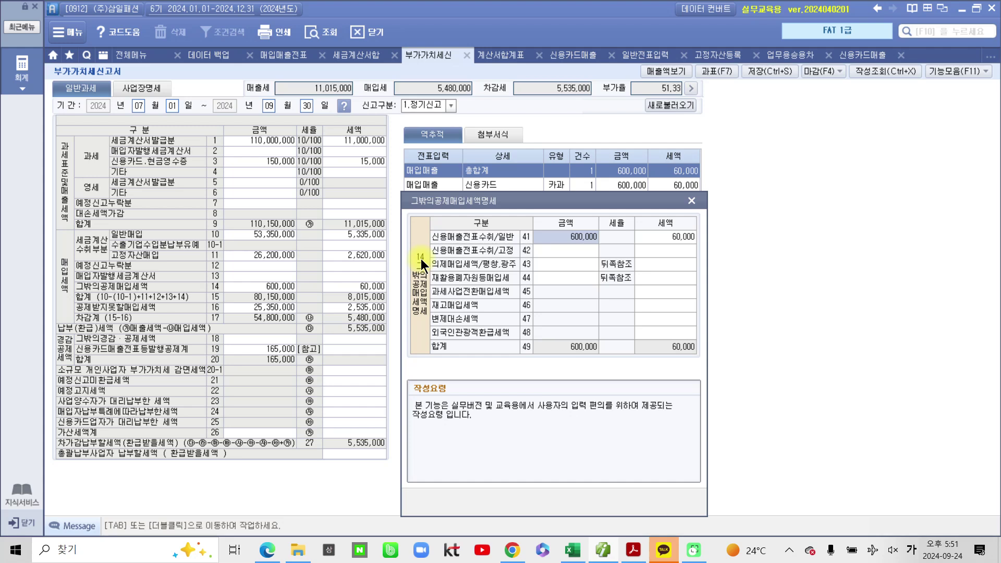
click(690, 201)
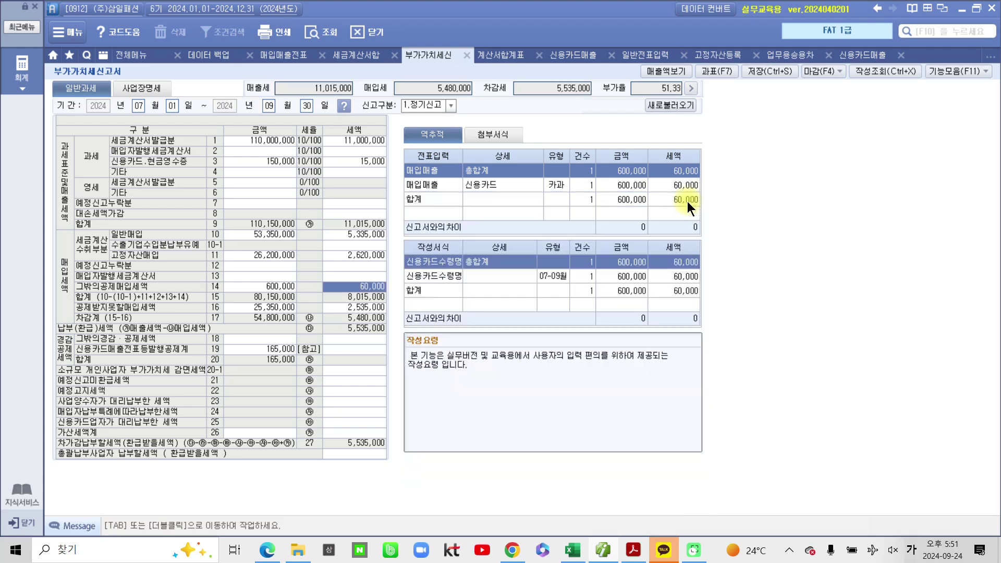
Step: Review the 그밖의공제매입세액명세 again from the 세액 cell of line 14, and return to the 부가가치세신고서
double_click(368, 285)
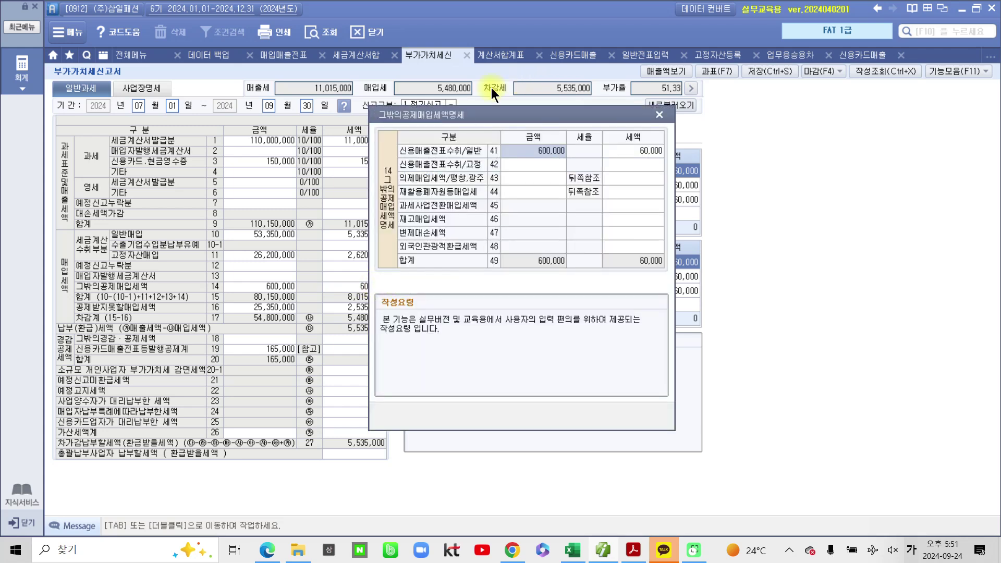
drag(483, 111, 503, 214)
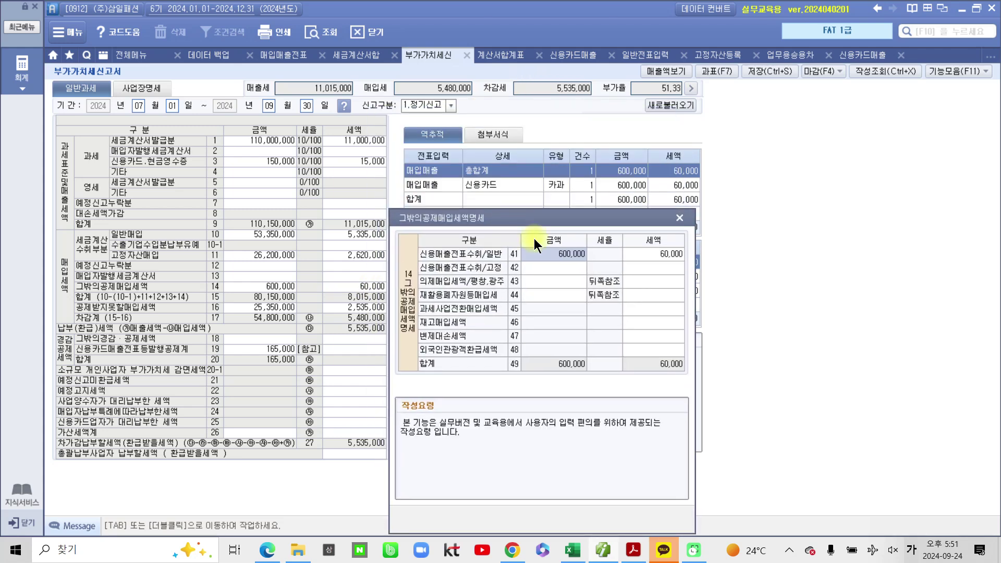
click(679, 218)
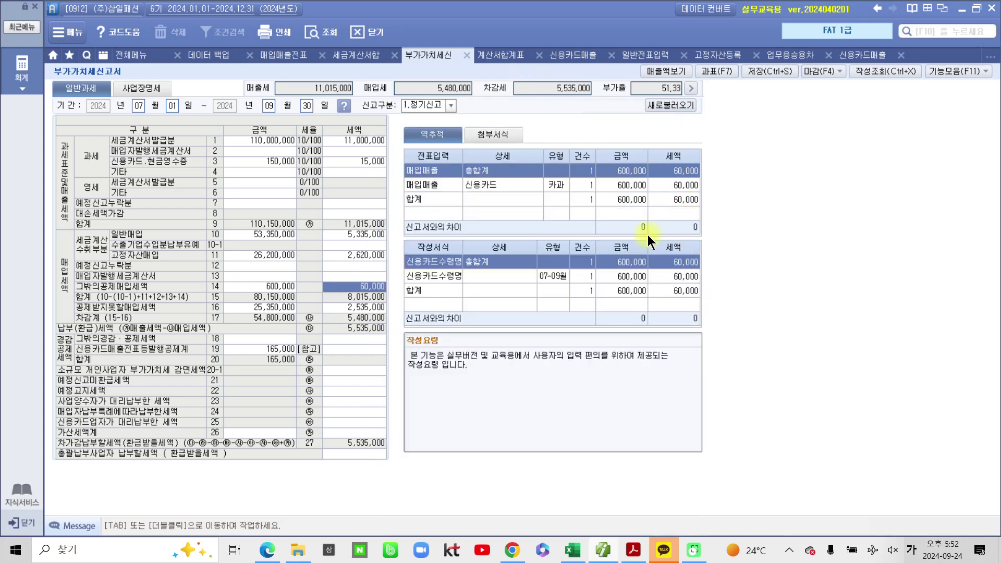
double_click(333, 287)
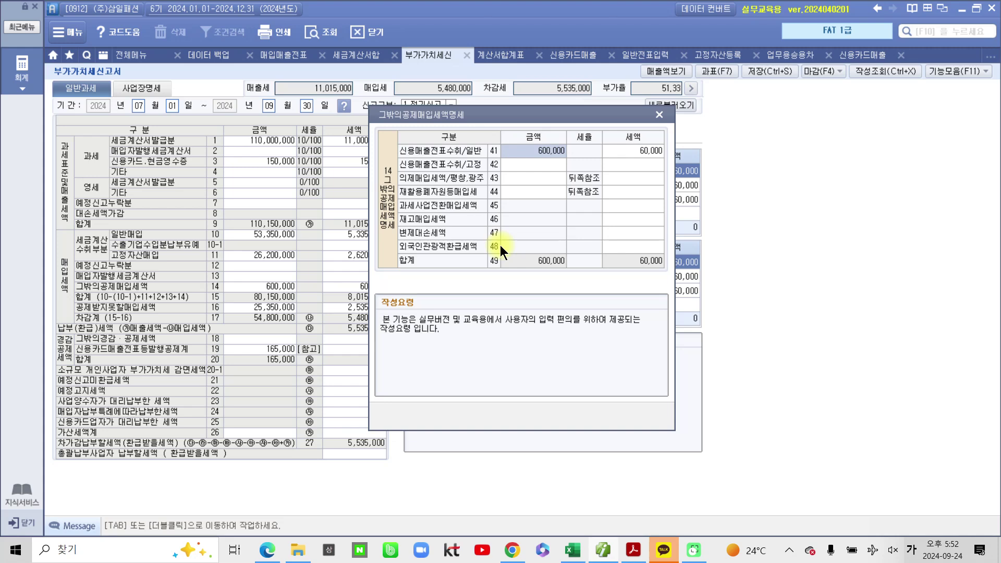
click(663, 112)
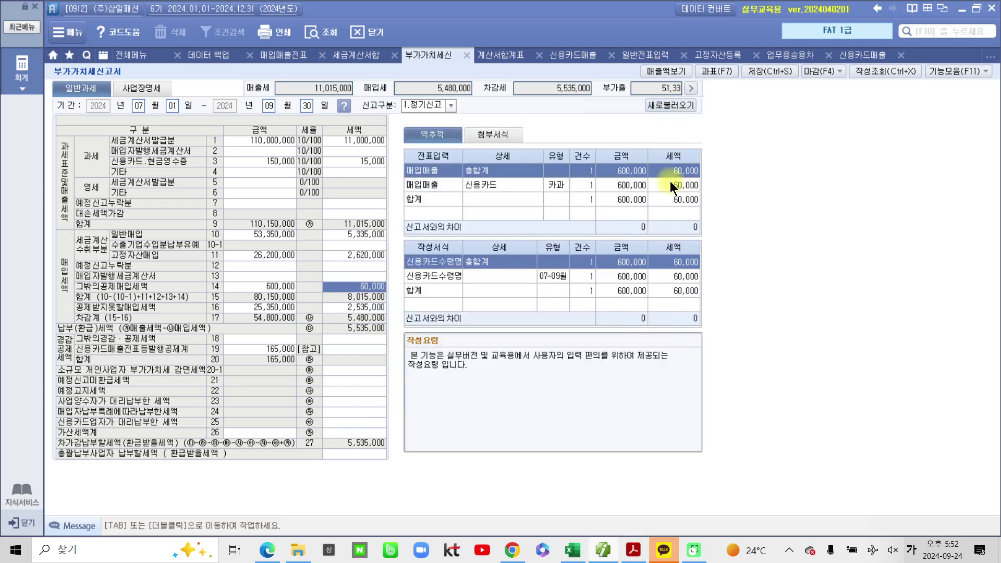